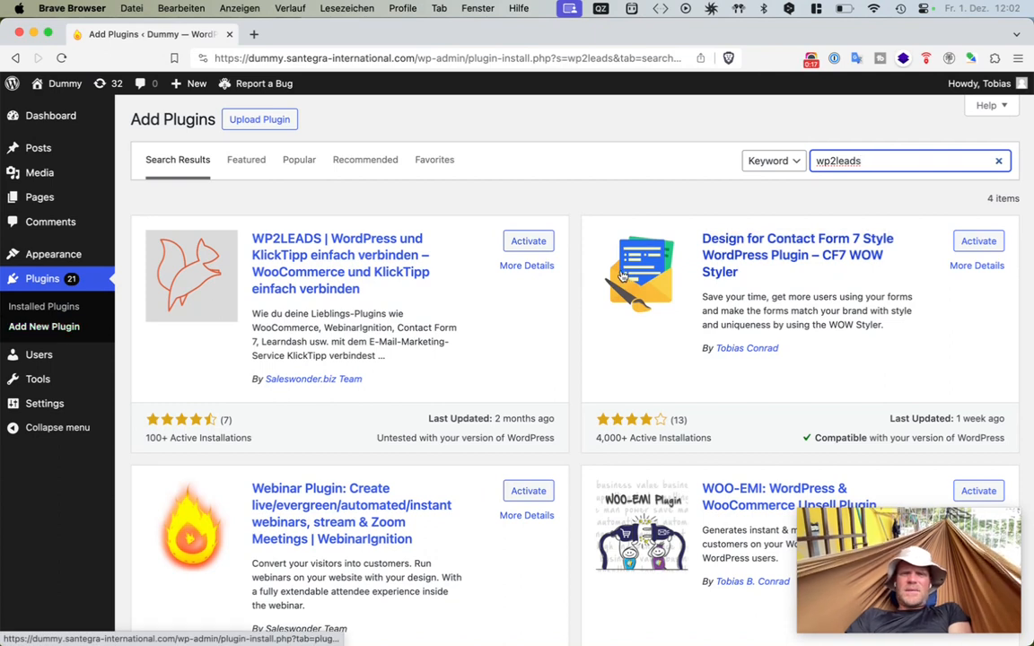
- Activate the WP2LEADS plugin and scroll through its connection catalog
left_click(521, 242)
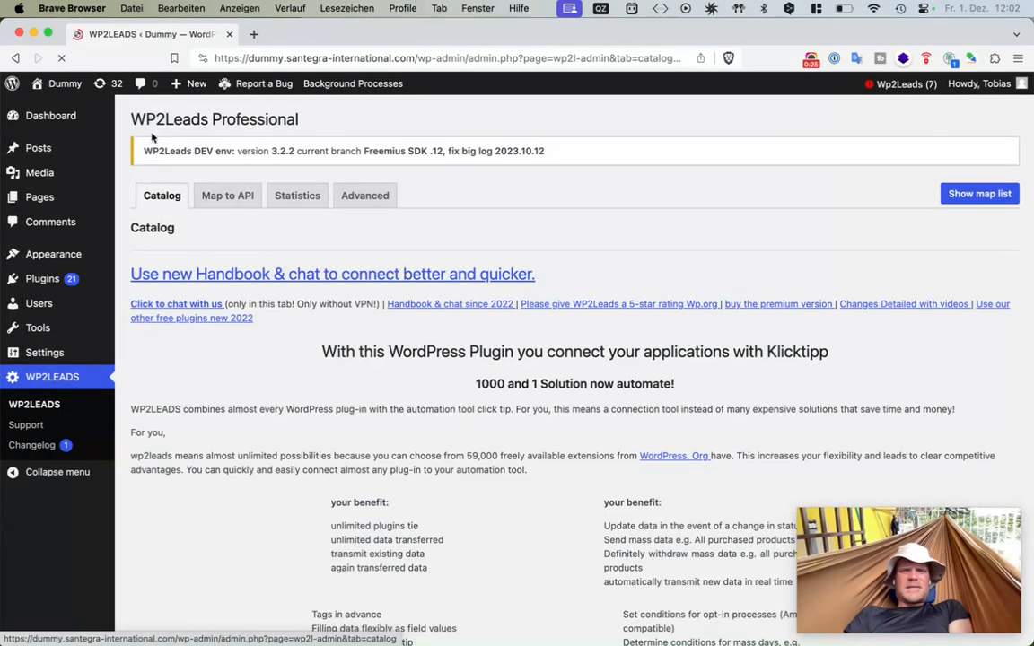
scroll(291, 319, "down", 10)
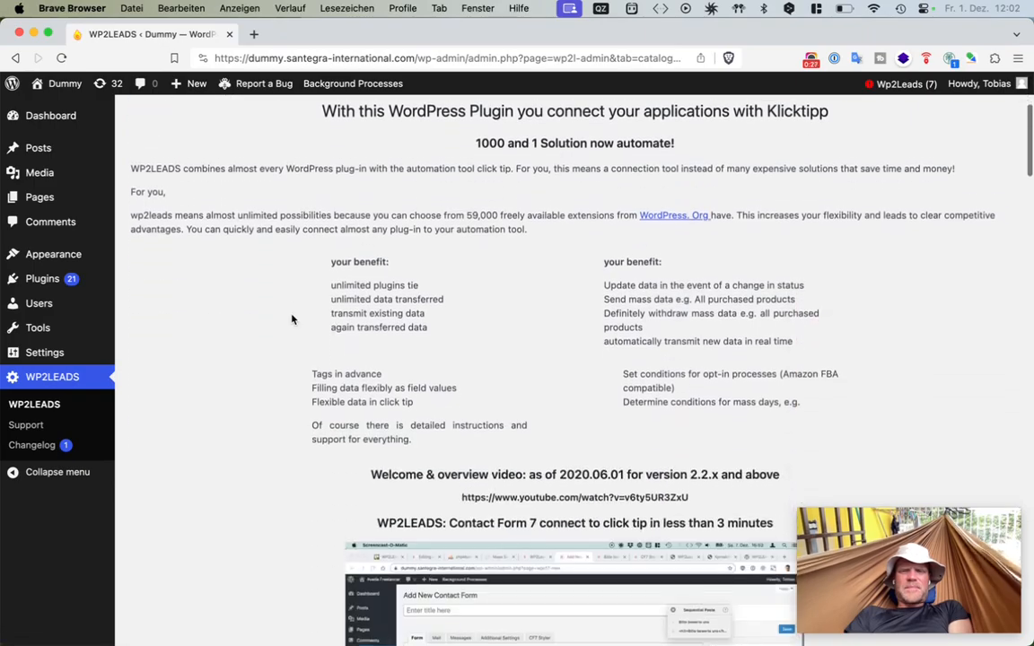
scroll(292, 319, "down", 8)
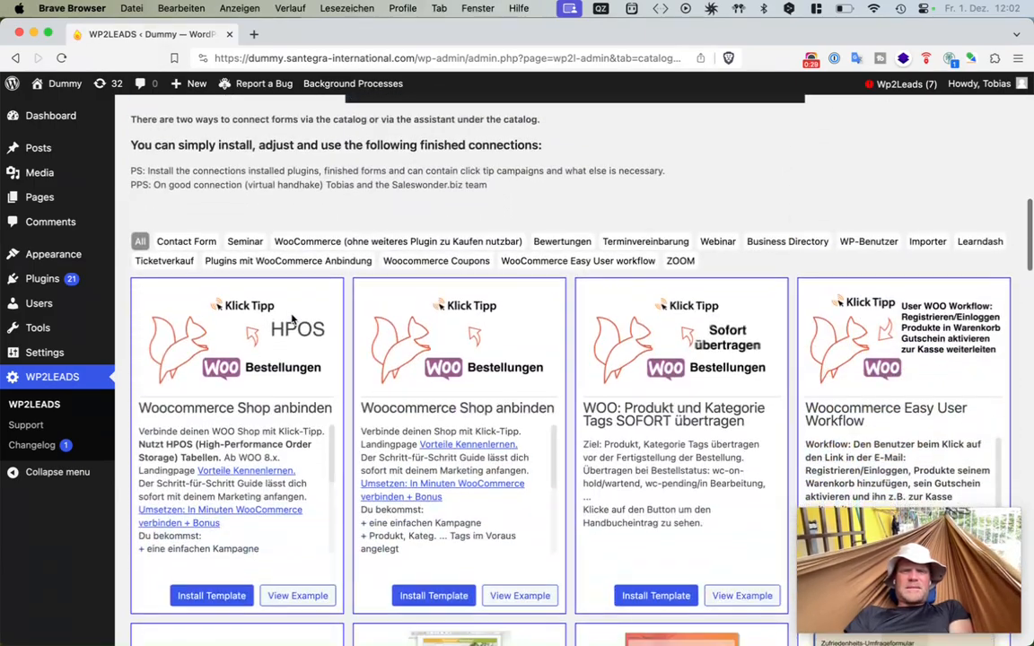
scroll(292, 319, "down", 20)
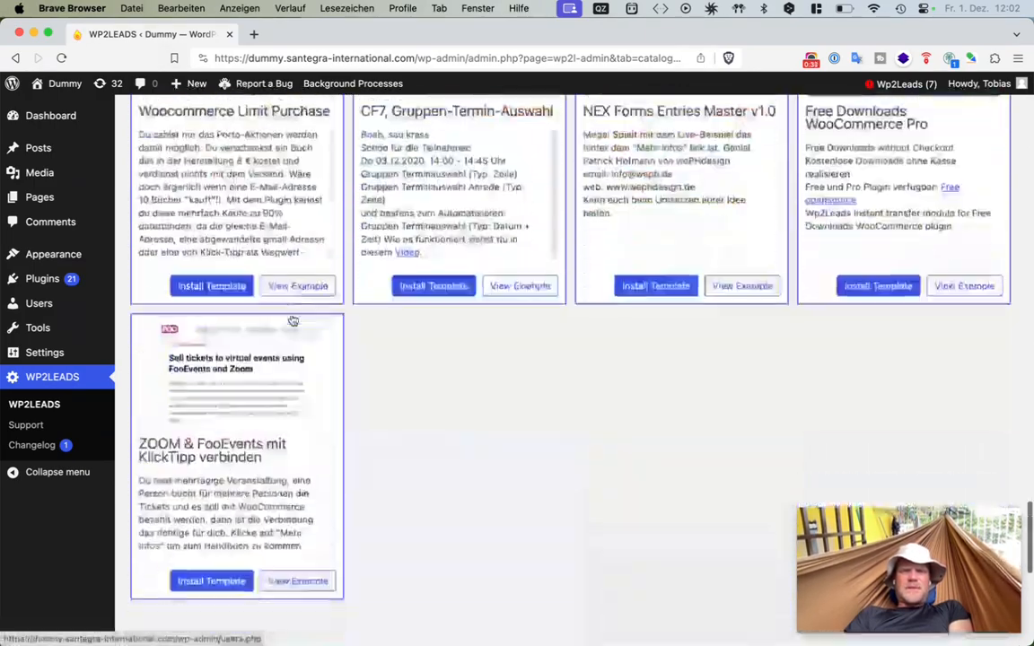
scroll(292, 319, "down", 6)
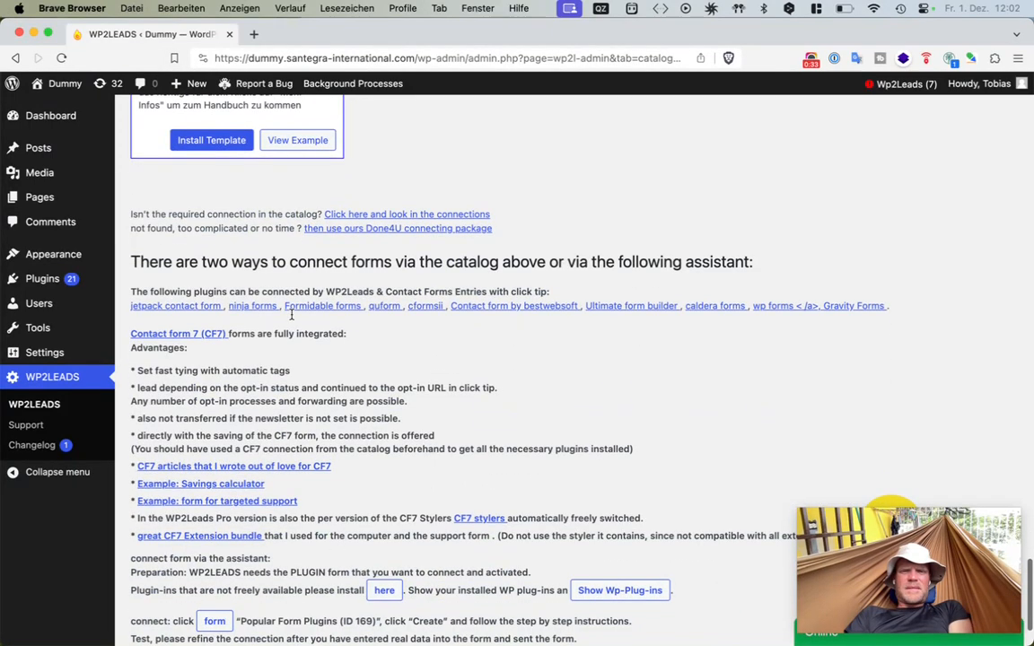
- Read the instructions for connecting forms via the assistant below the catalog
left_click_drag(272, 261, 388, 270)
left_click(350, 269)
scroll(346, 364, "down", 3)
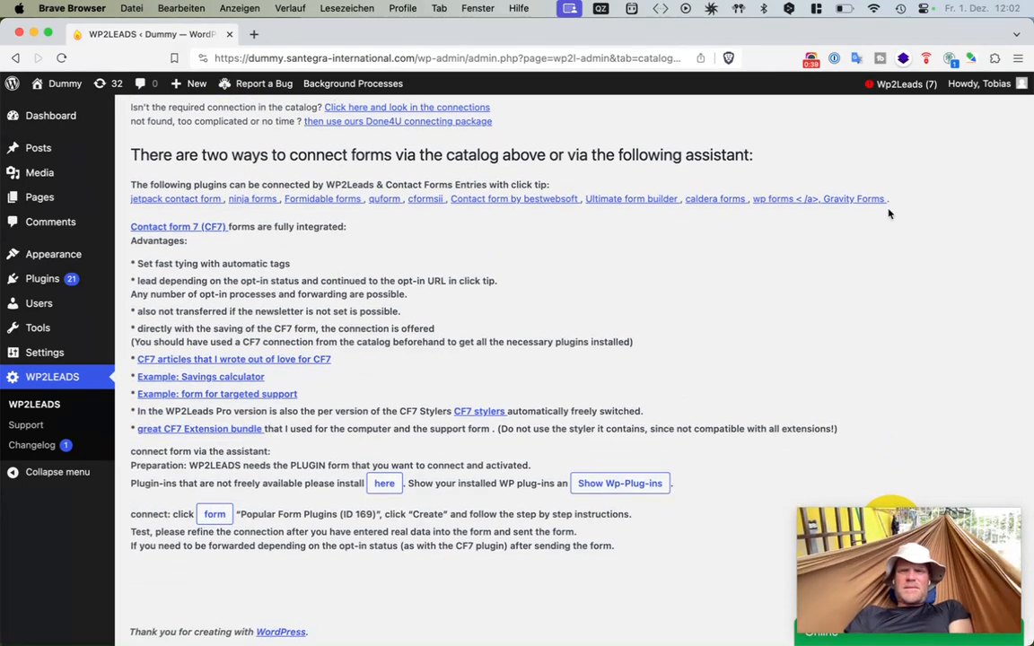
left_click_drag(130, 212, 368, 213)
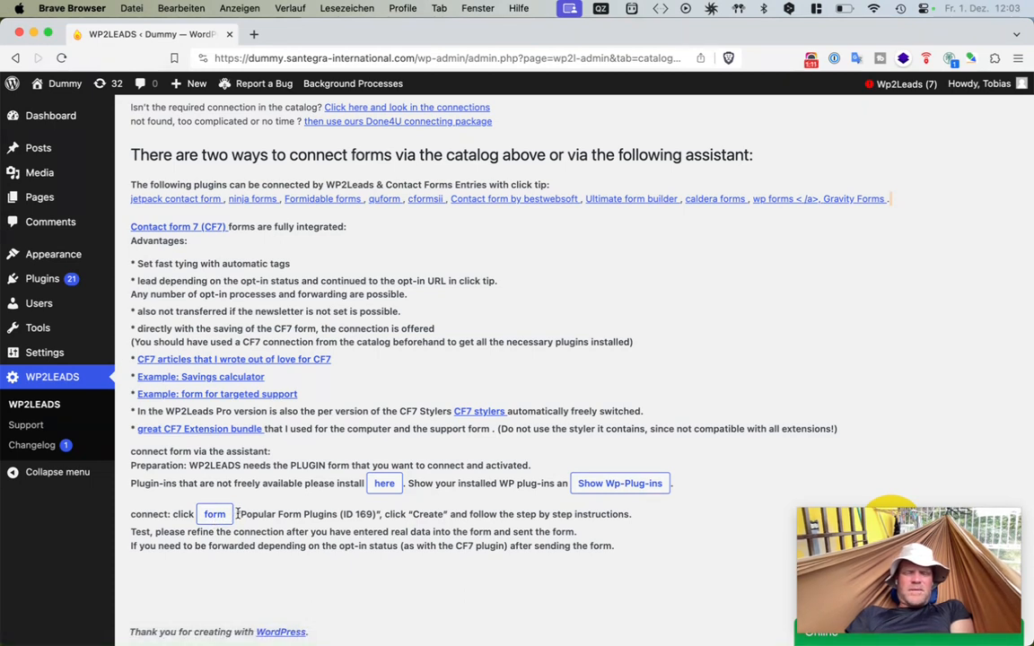
left_click_drag(237, 514, 637, 549)
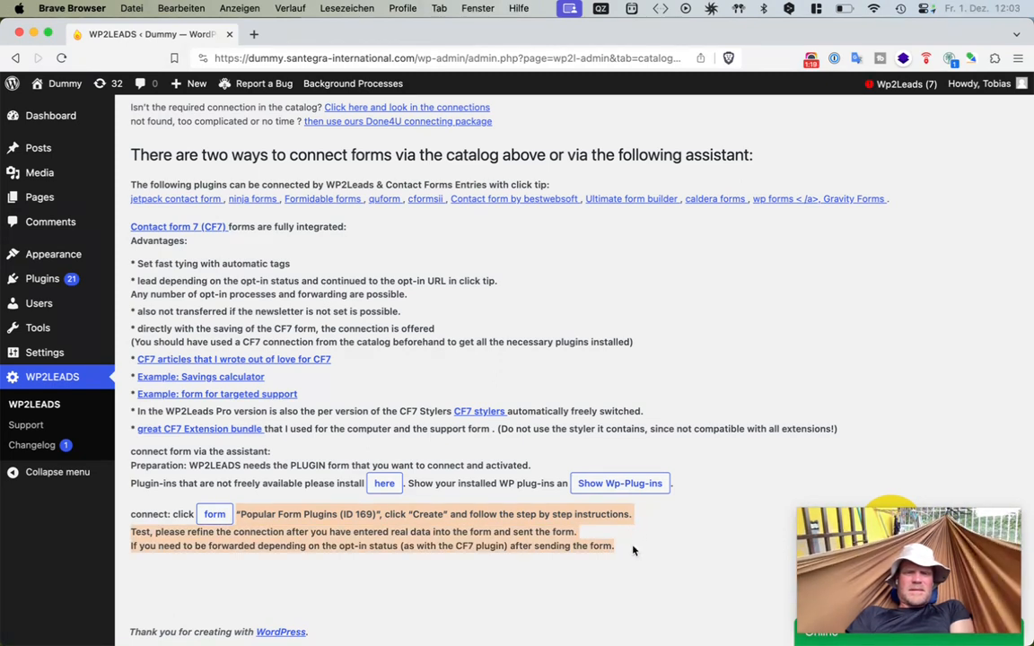
left_click(615, 547)
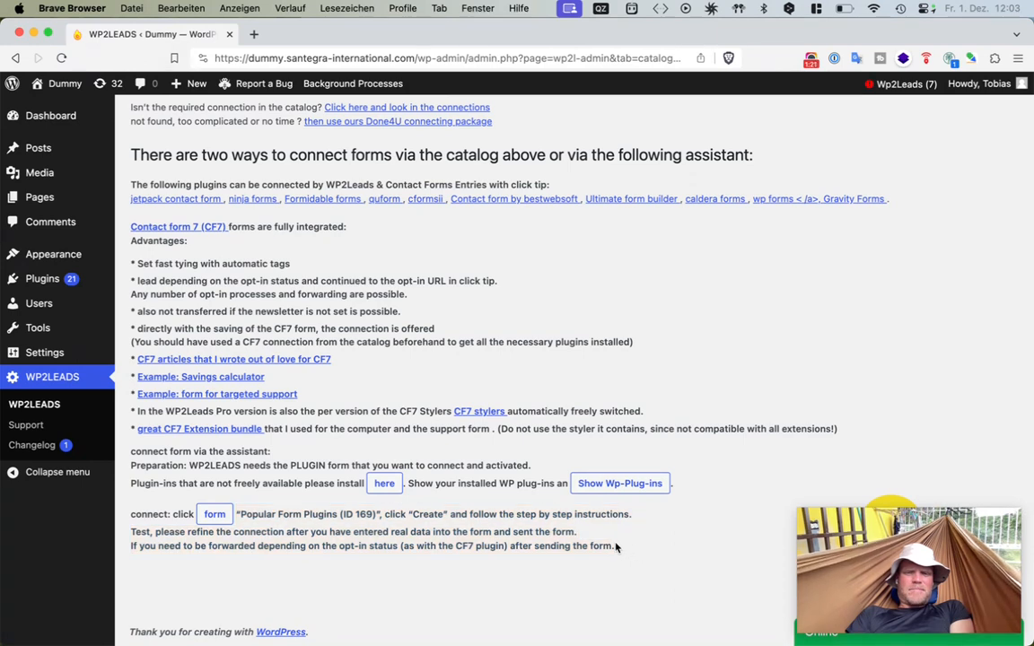
left_click_drag(600, 535, 131, 529)
left_click(131, 529)
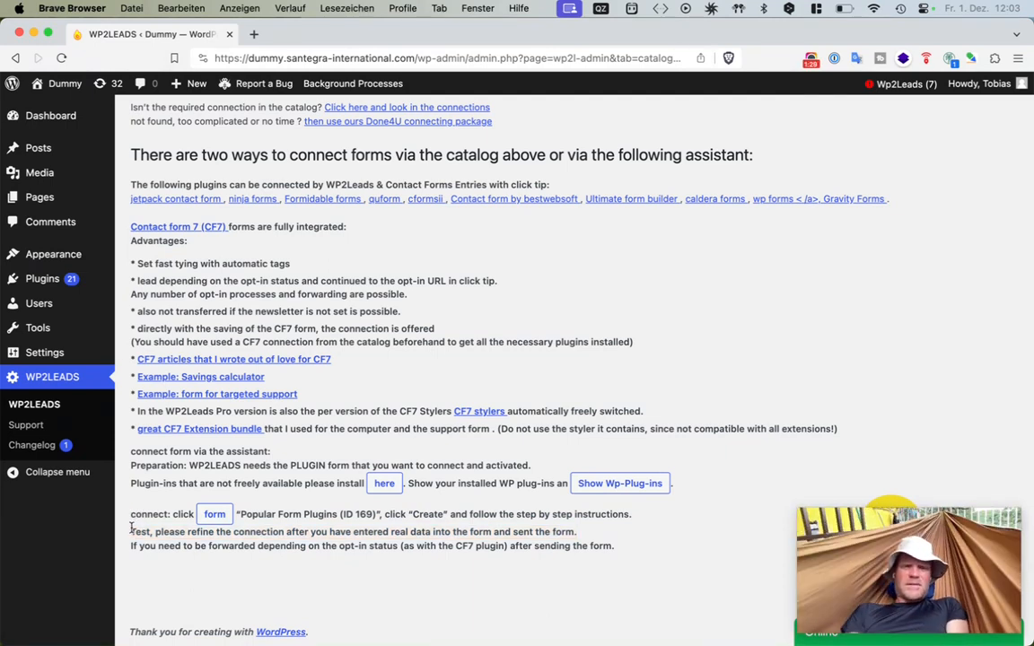
- Open the form connection assistant and install Contact Form by WPForms along with Contact Form Entries
left_click(208, 517)
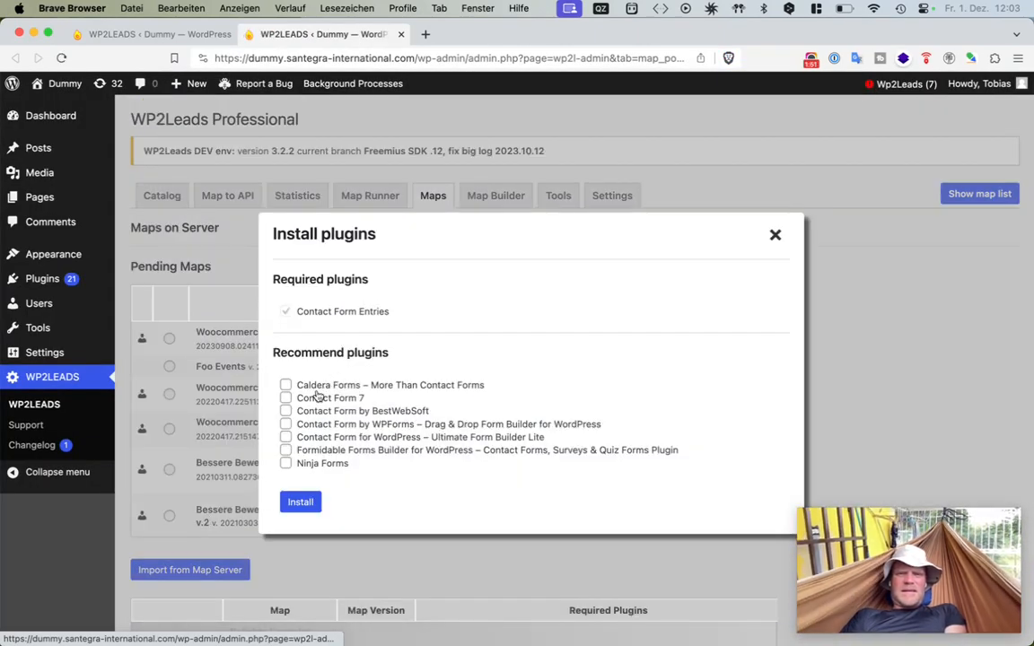
scroll(316, 420, "down", 1)
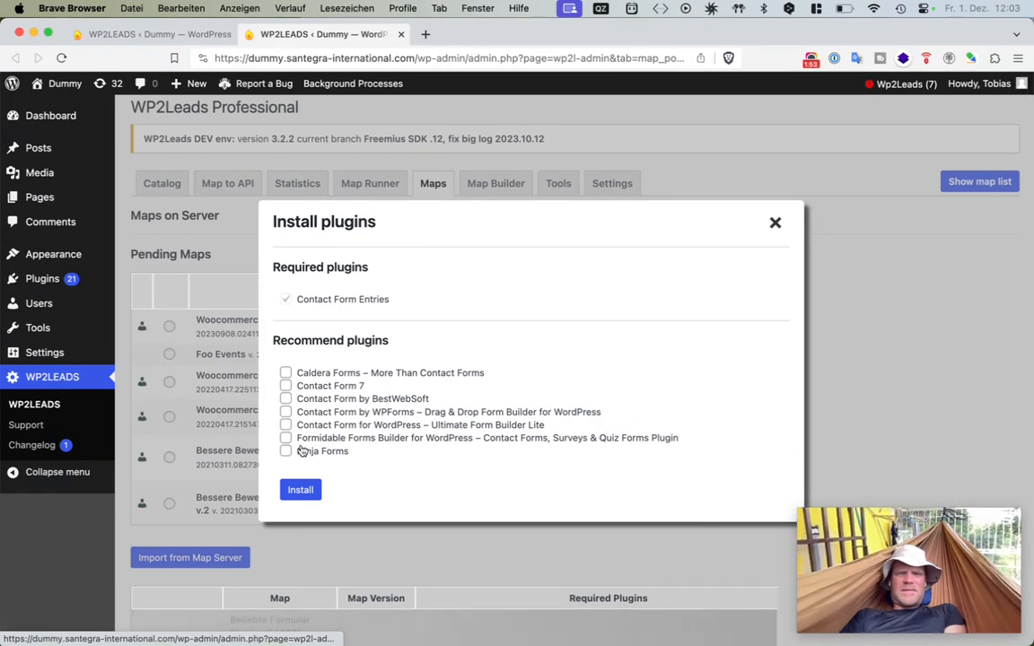
left_click(285, 412)
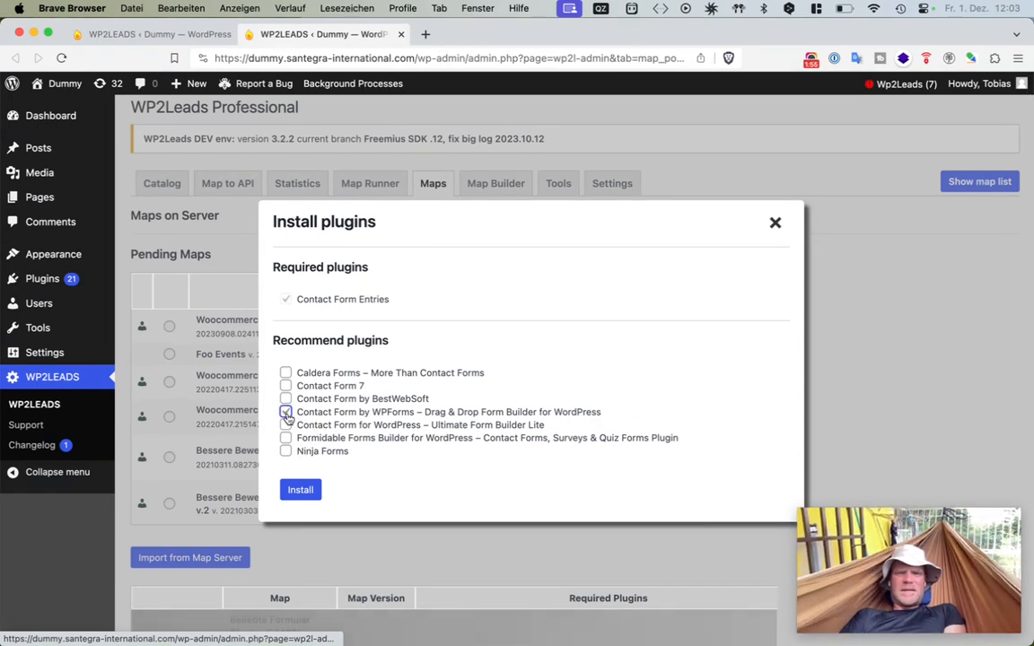
left_click_drag(393, 299, 282, 303)
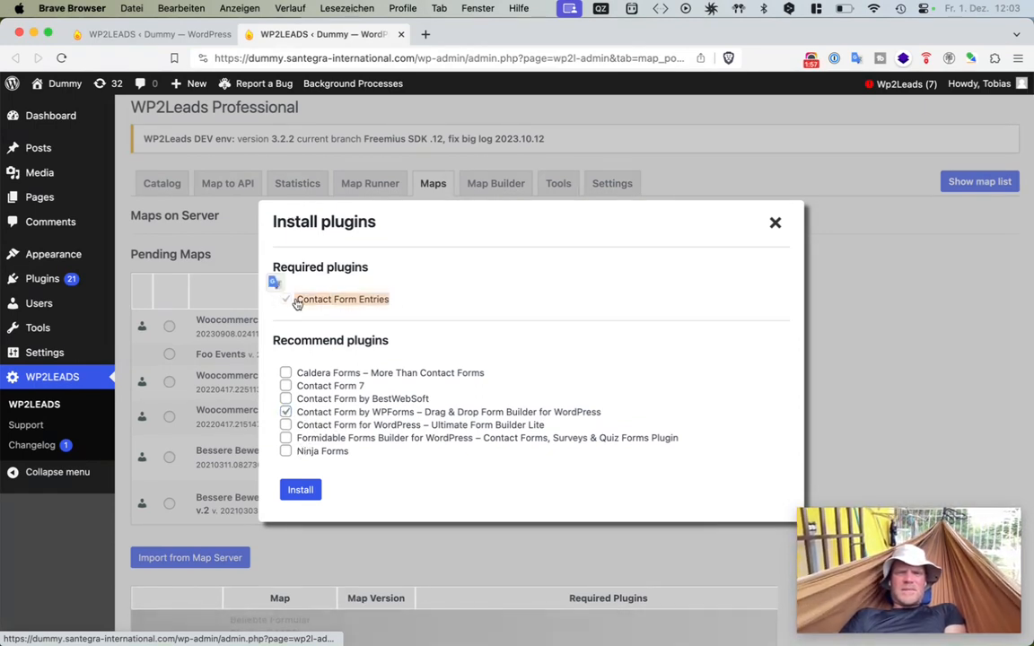
left_click(433, 307)
left_click(297, 489)
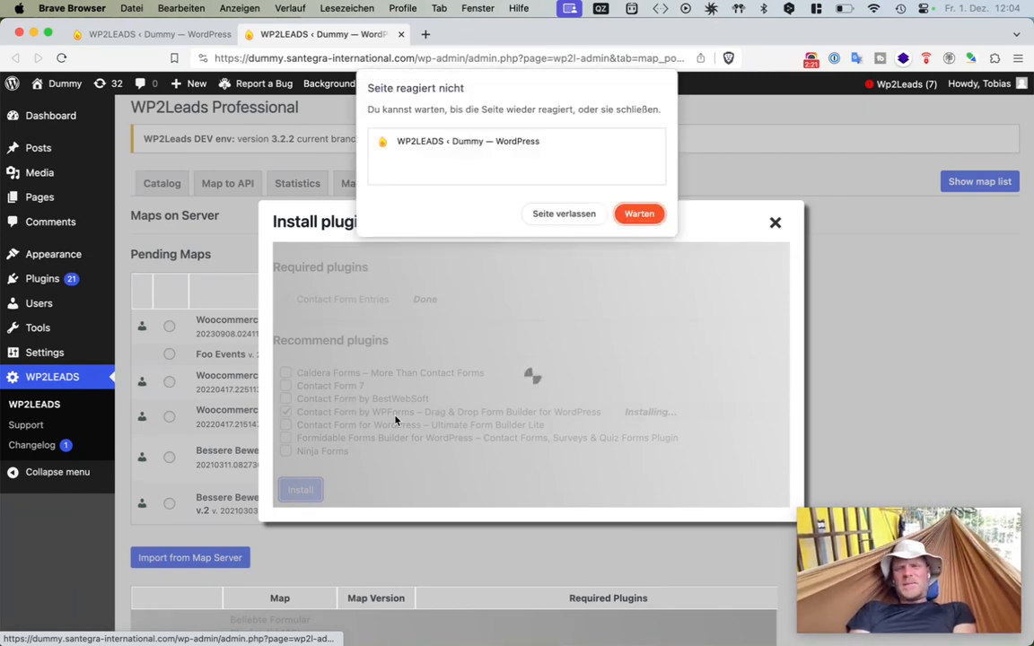
left_click(639, 213)
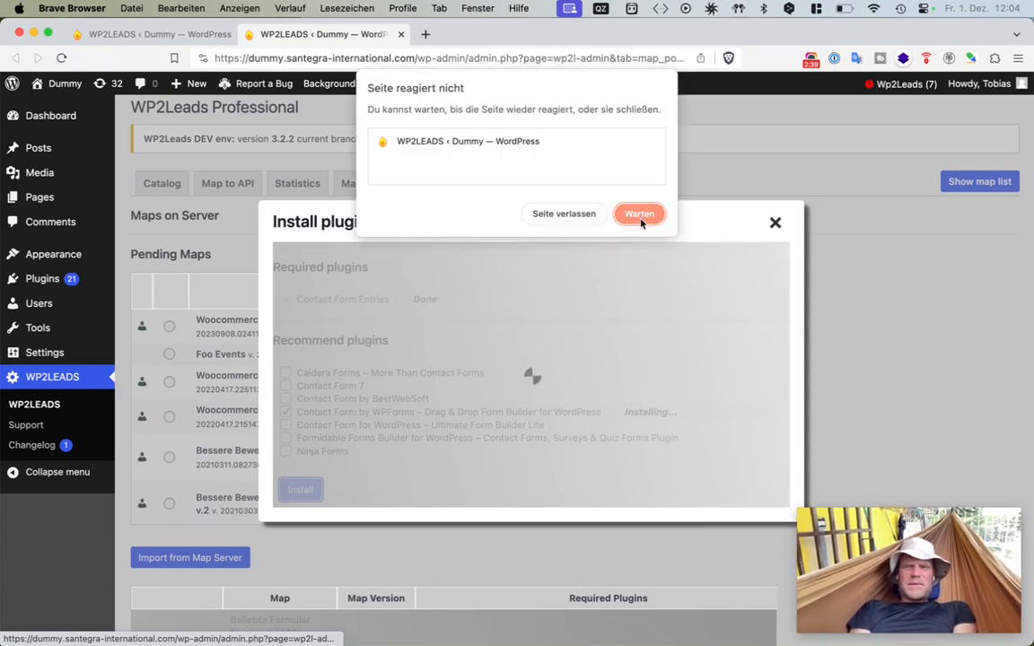
left_click(639, 216)
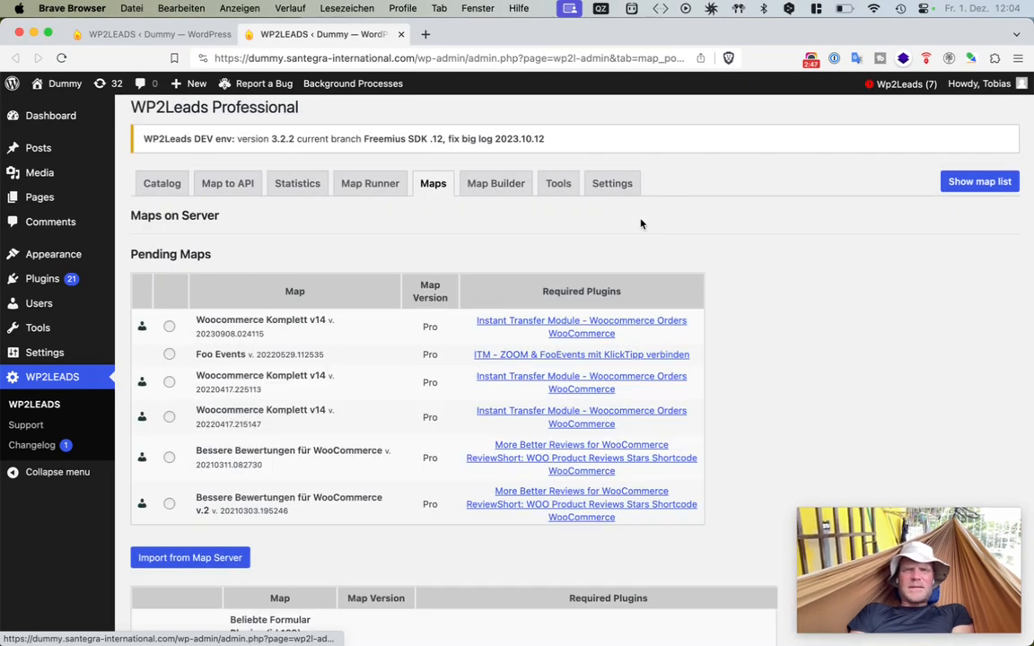
- Review the available maps and the WP Forms list under Contact Forms Maps
scroll(640, 224, "down", 5)
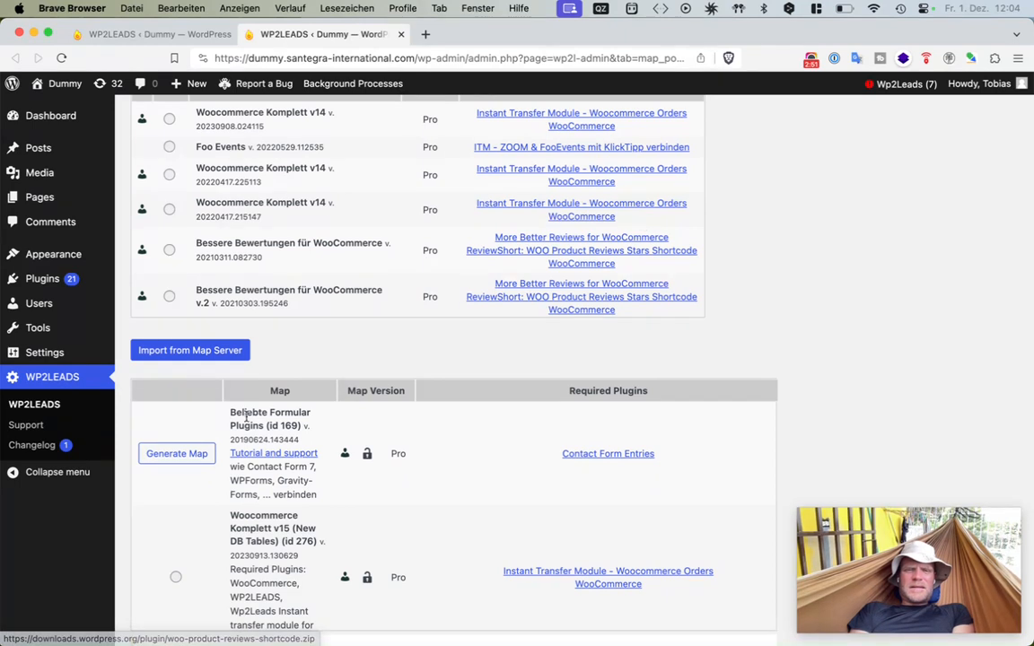
scroll(202, 464, "down", 1)
scroll(202, 464, "up", 1)
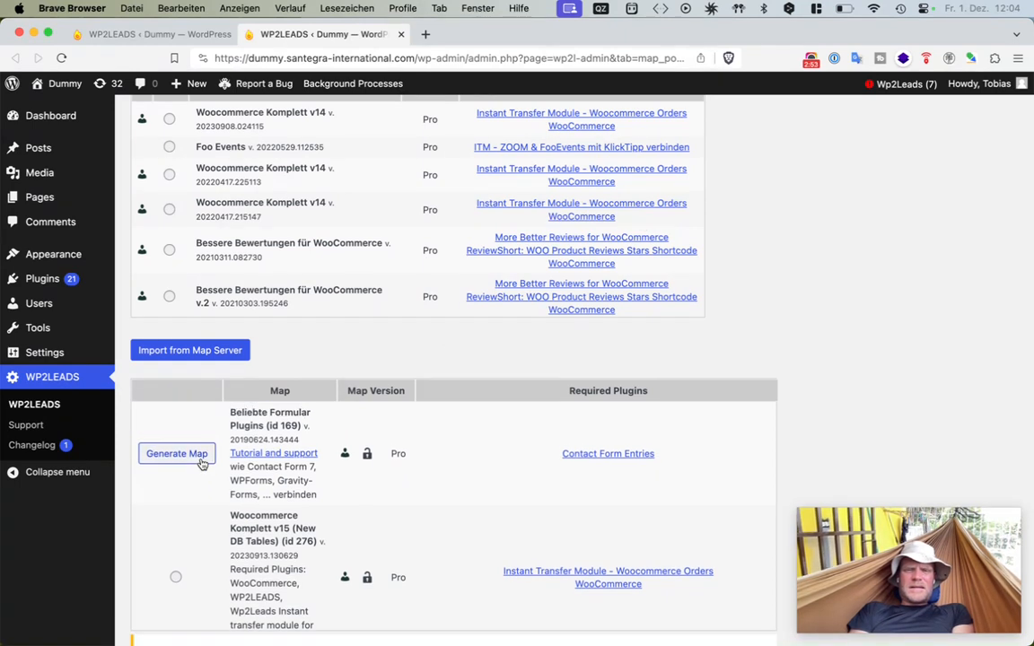
scroll(502, 331, "down", 5)
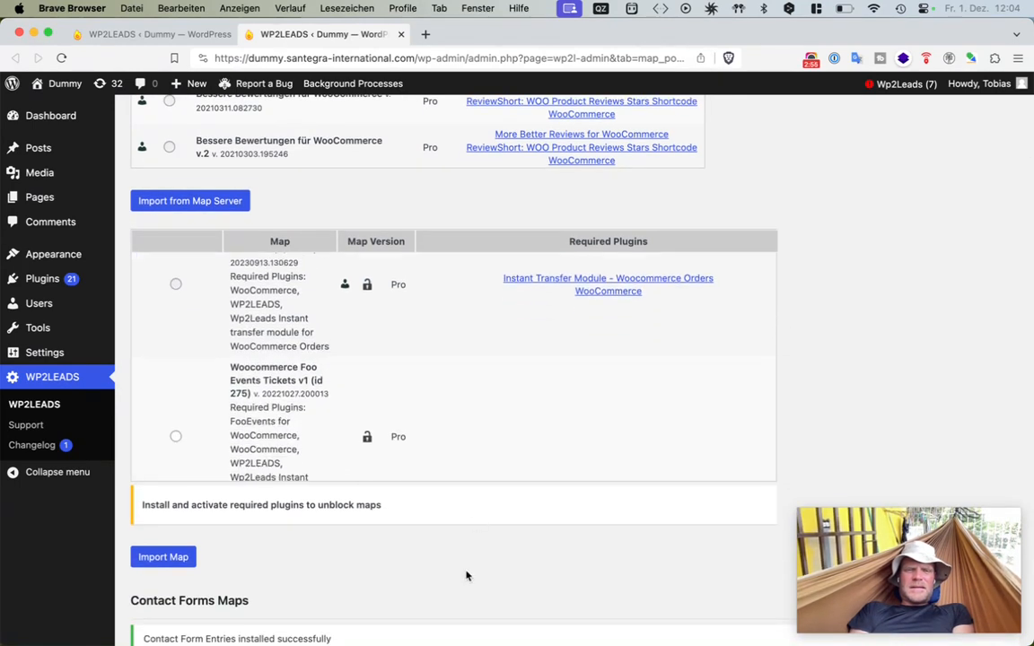
scroll(465, 577, "down", 5)
left_click_drag(380, 539, 148, 492)
left_click(381, 539)
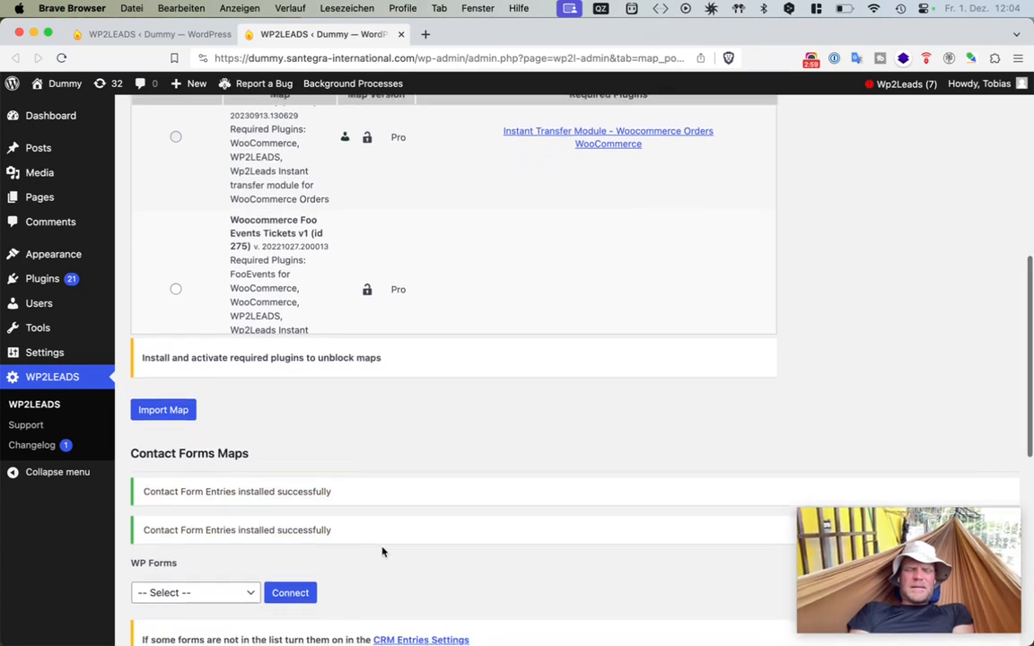
scroll(307, 526, "down", 5)
left_click(223, 473)
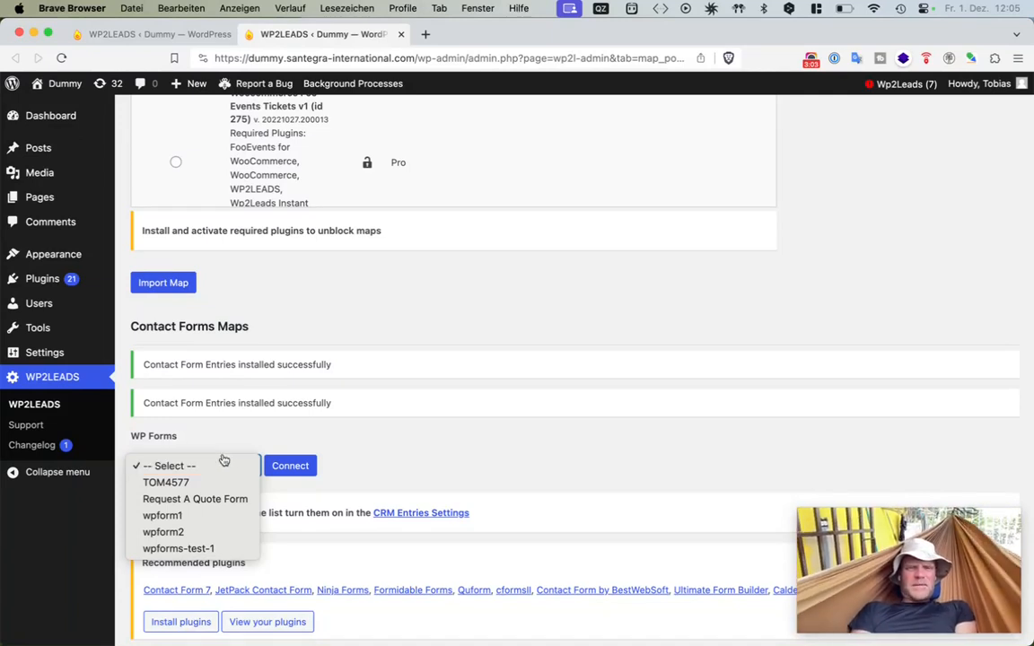
left_click(219, 427)
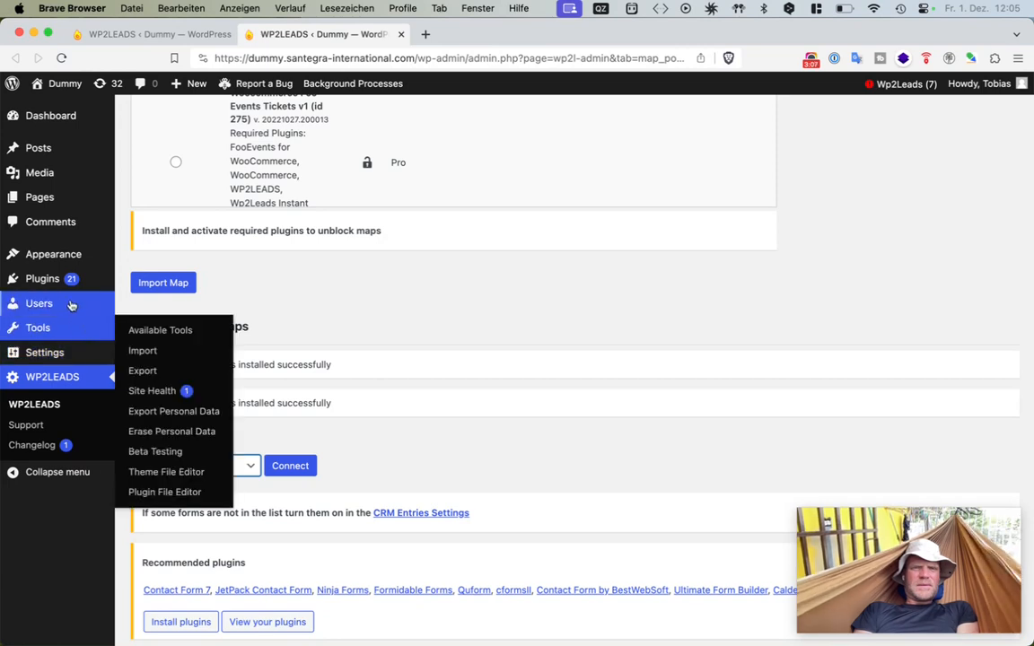
- Open the Dashboard home in a new browser tab and collapse its WPForms widget
mouse_move(68, 284)
mouse_move(66, 123)
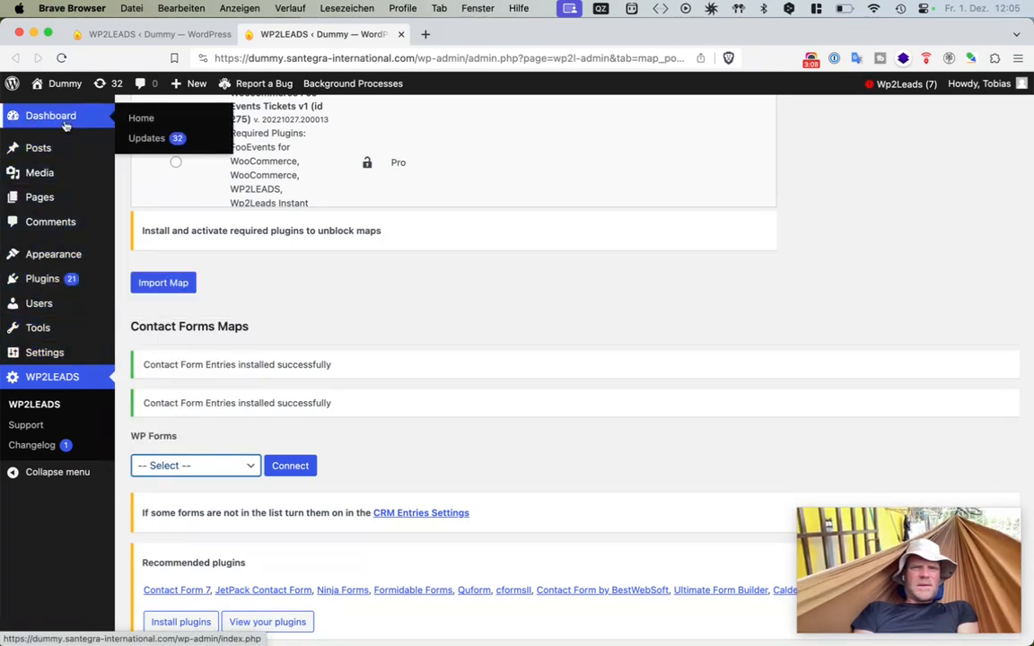
left_click(139, 120, "super")
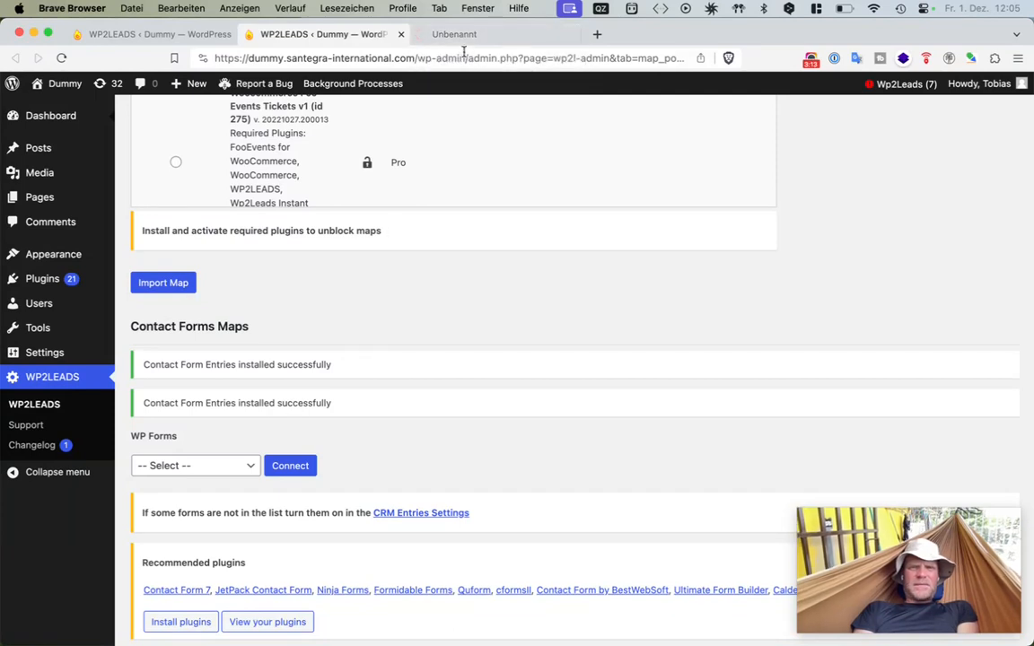
left_click(472, 36)
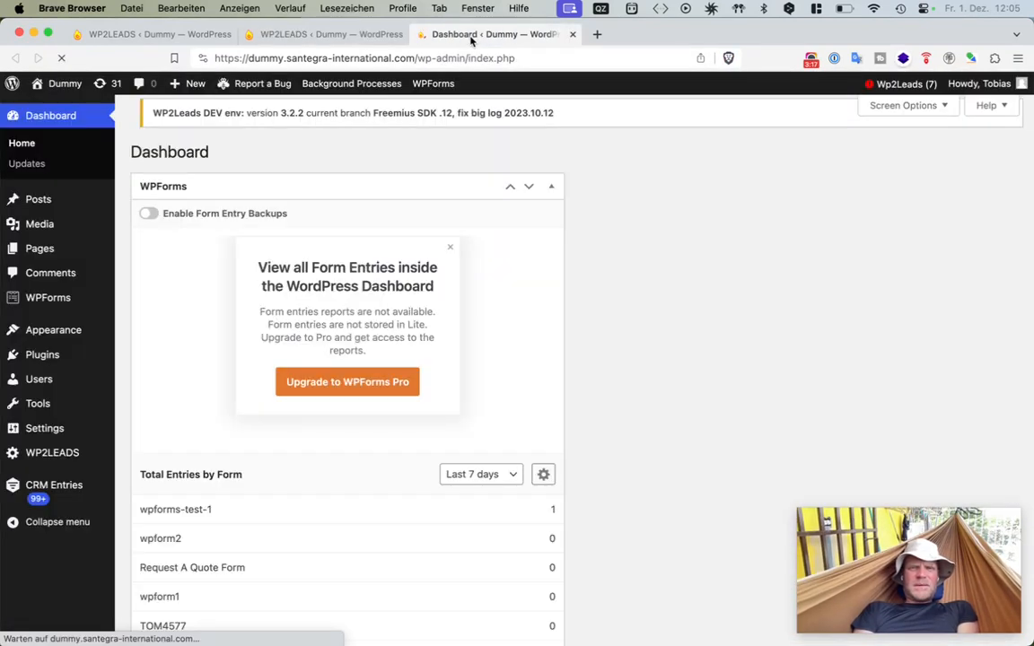
left_click_drag(378, 41, 342, 39)
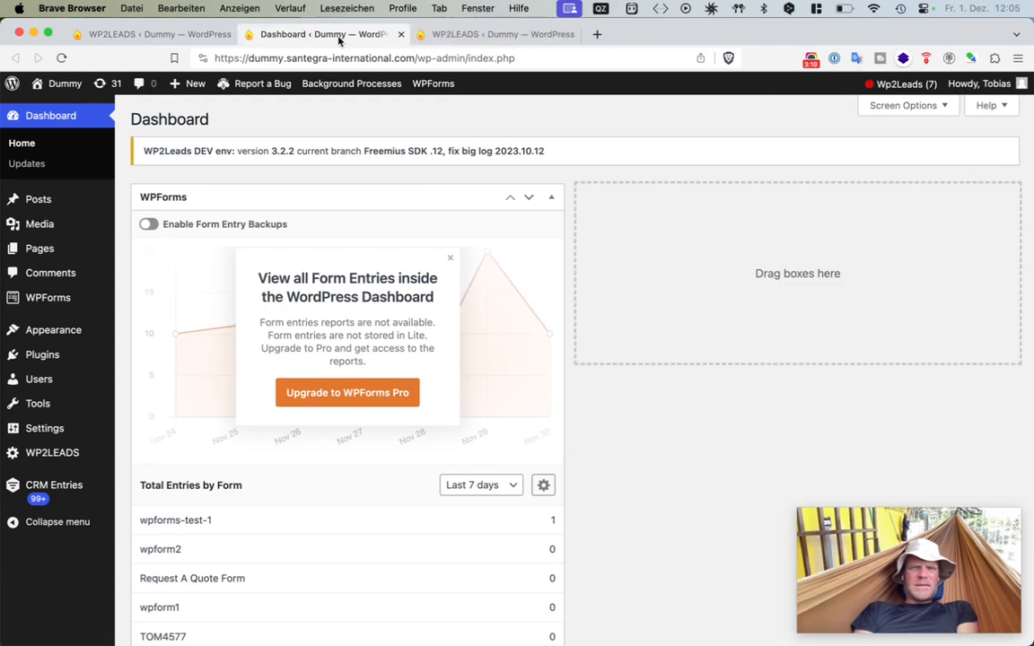
left_click(551, 197)
- Start creating a new form from the WPForms forms overview
mouse_move(72, 297)
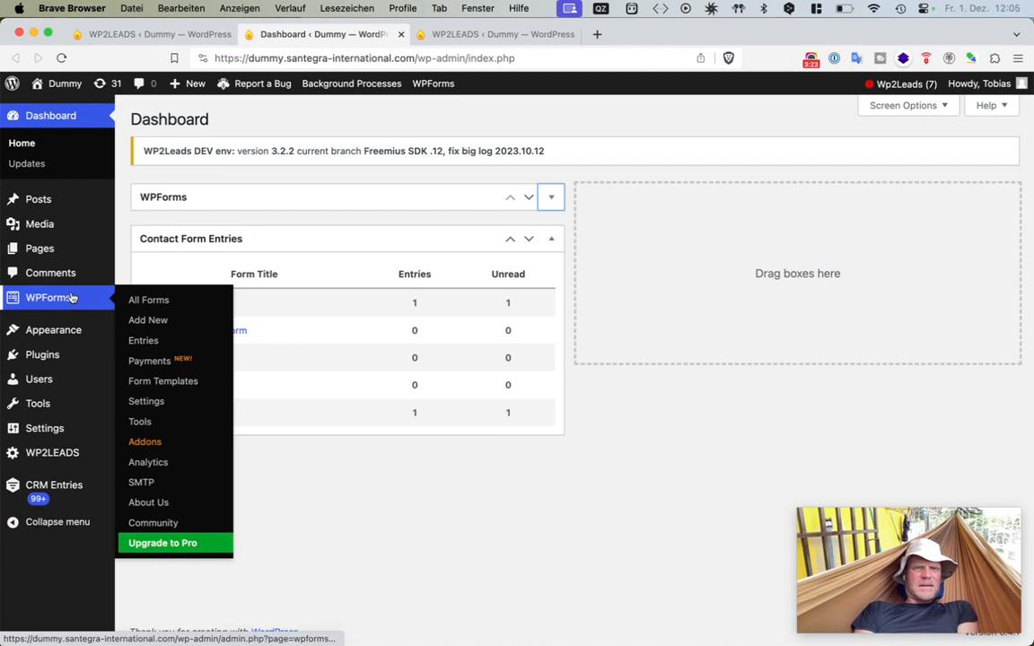
left_click(155, 300)
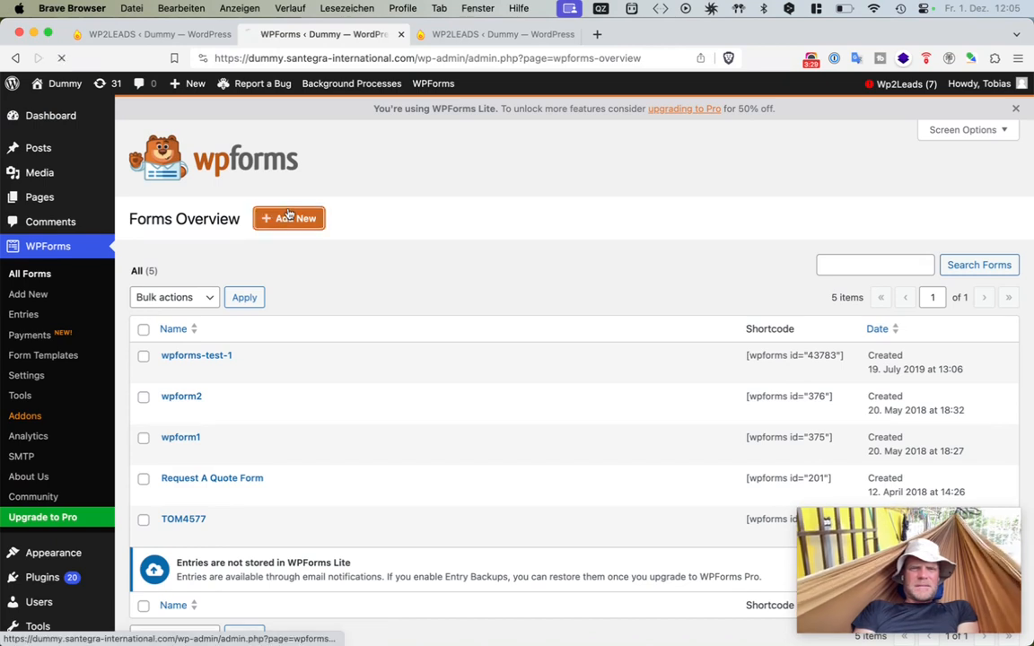
left_click(286, 219)
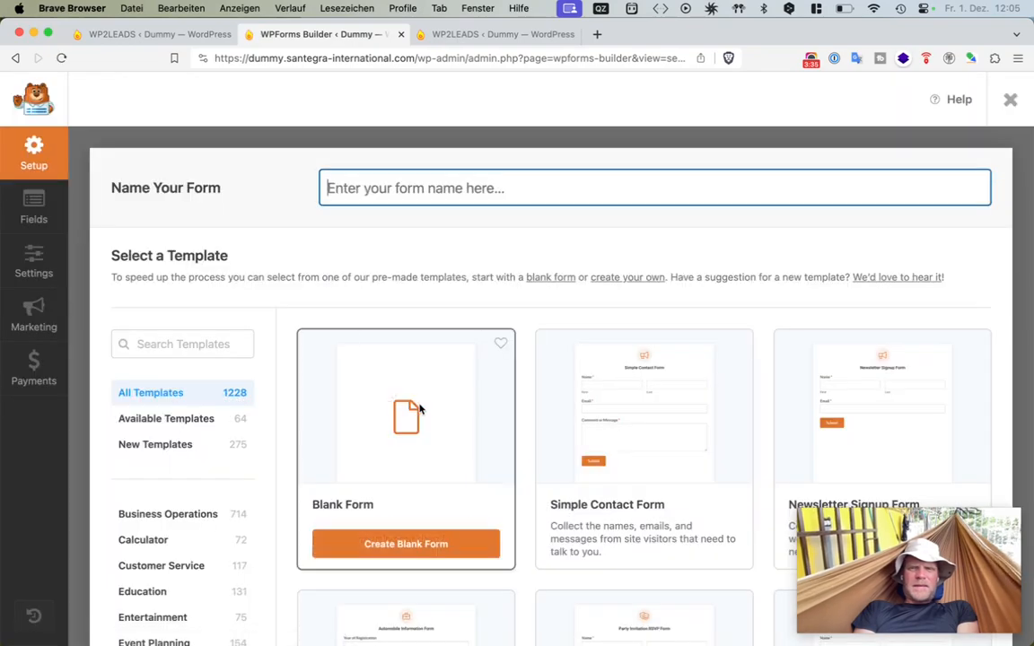
- Create a form from the Automobile Information Form template and save it
scroll(418, 408, "down", 5)
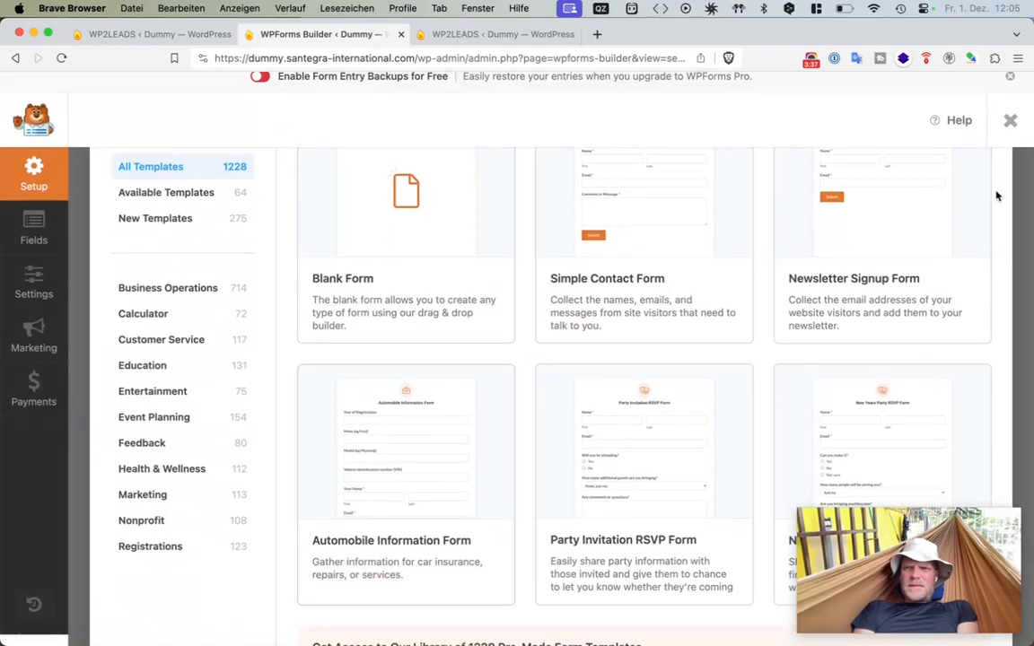
scroll(953, 239, "down", 3)
mouse_move(644, 422)
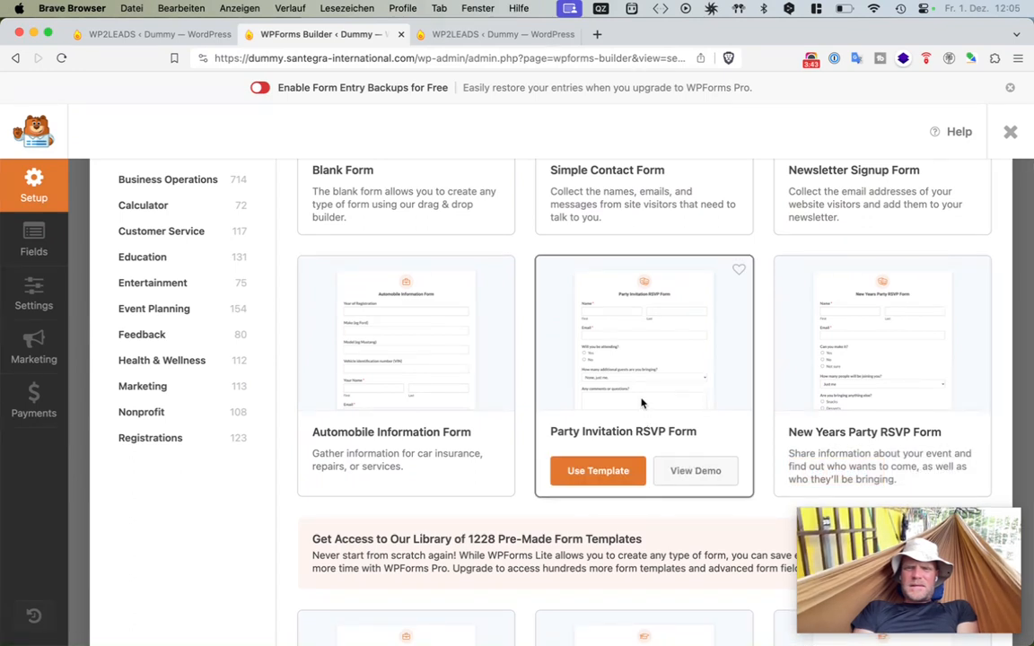
mouse_move(391, 339)
left_click(363, 472)
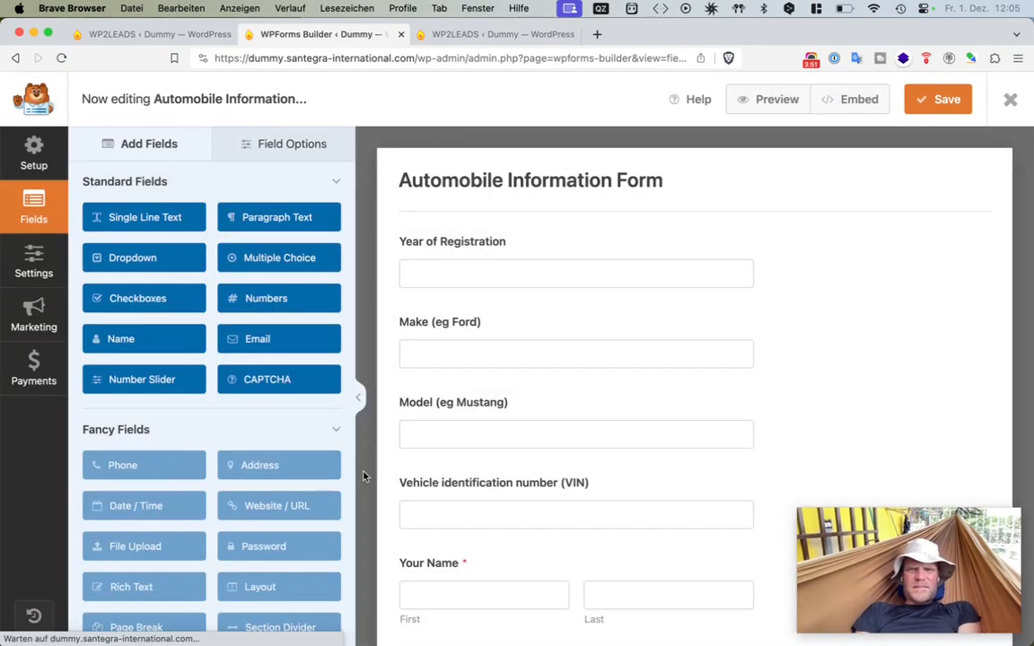
scroll(588, 475, "down", 5)
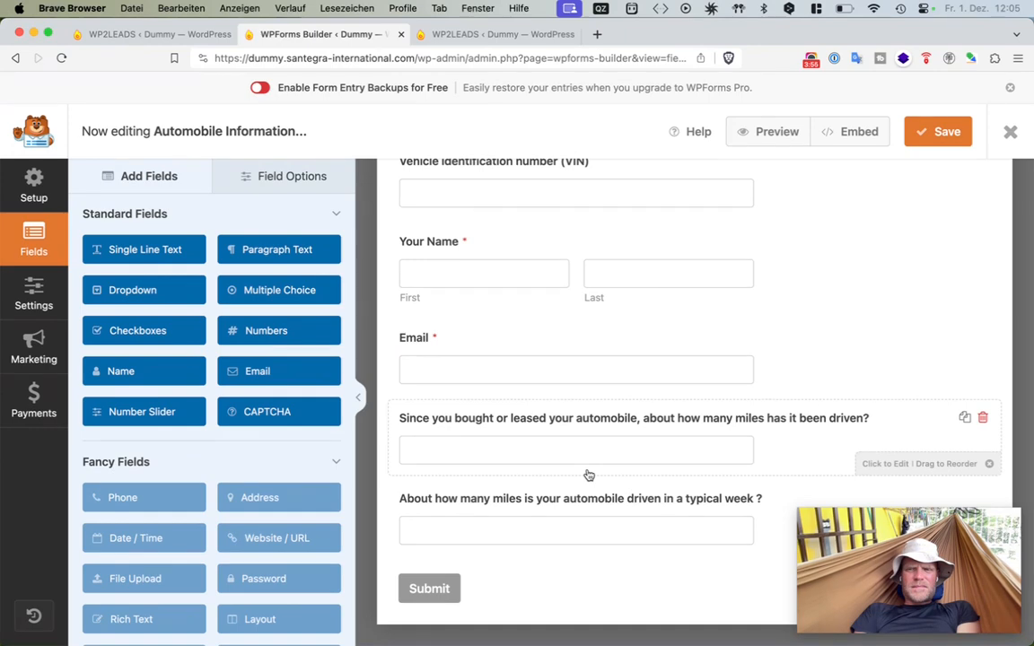
left_click(939, 130)
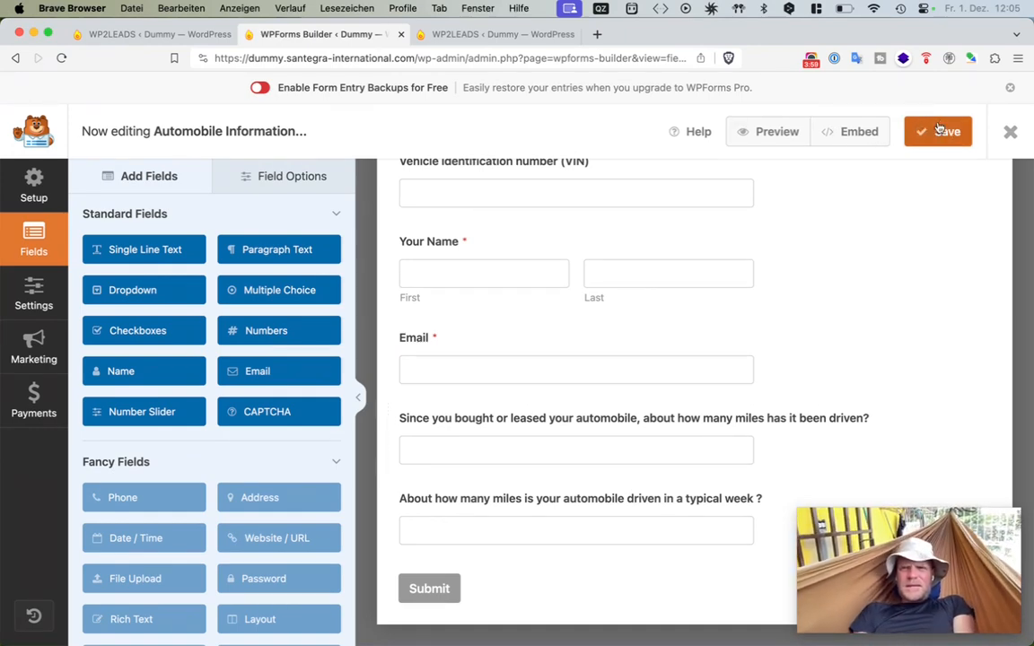
- Return to the WP2LEADS tab and check the WP Forms list under Contact Forms Maps
left_click(530, 36)
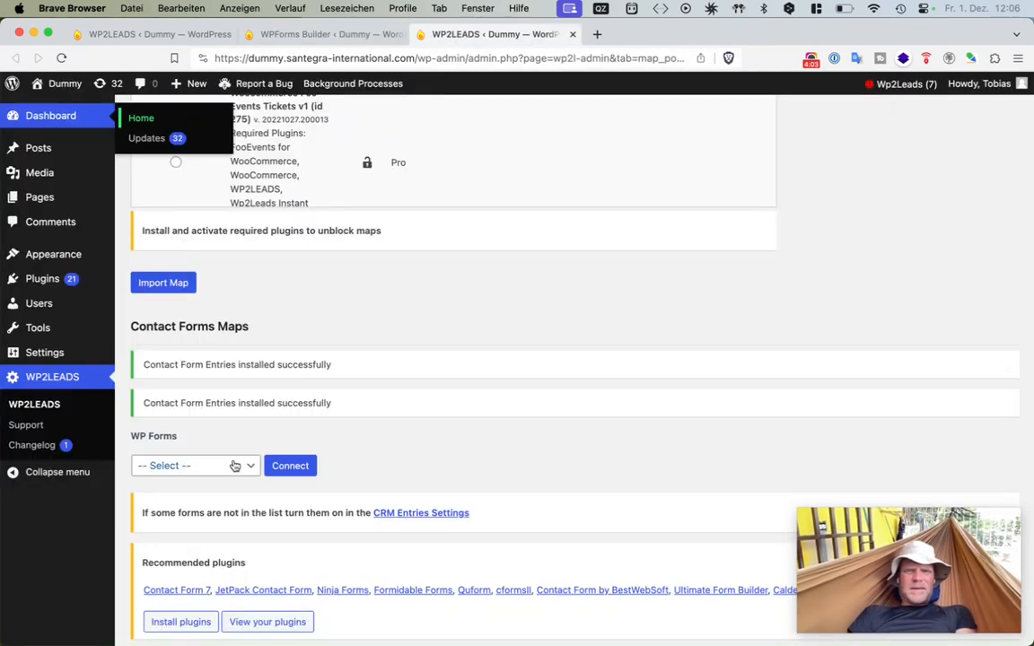
left_click(193, 466)
left_click(301, 436)
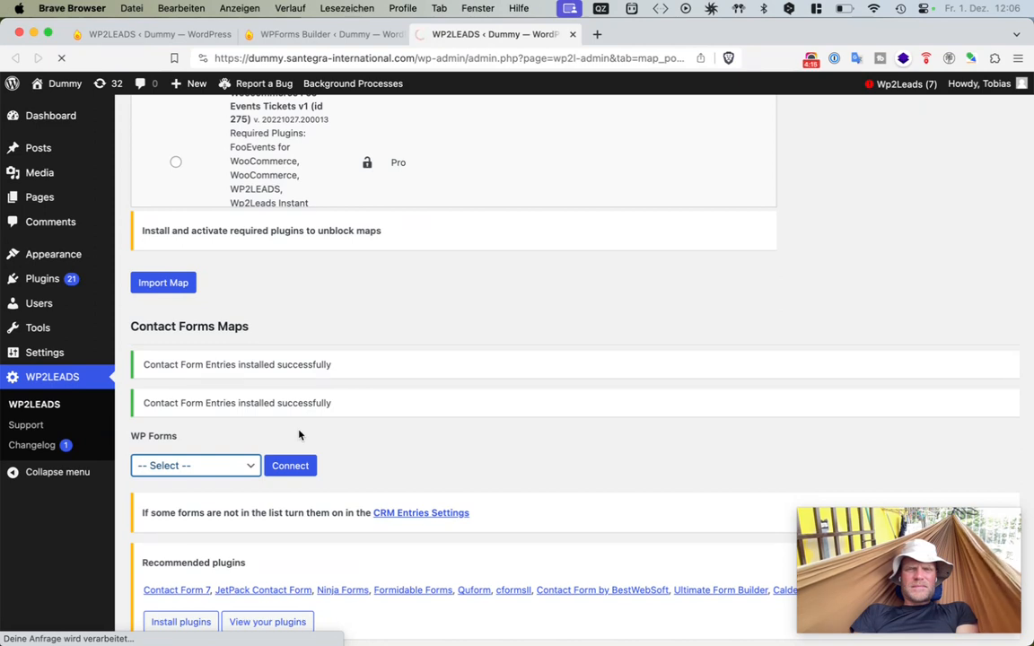
mouse_move(179, 438)
left_mouse_down()
mouse_move(131, 434)
mouse_move(199, 439)
left_mouse_up()
left_click(131, 434)
left_click(209, 441)
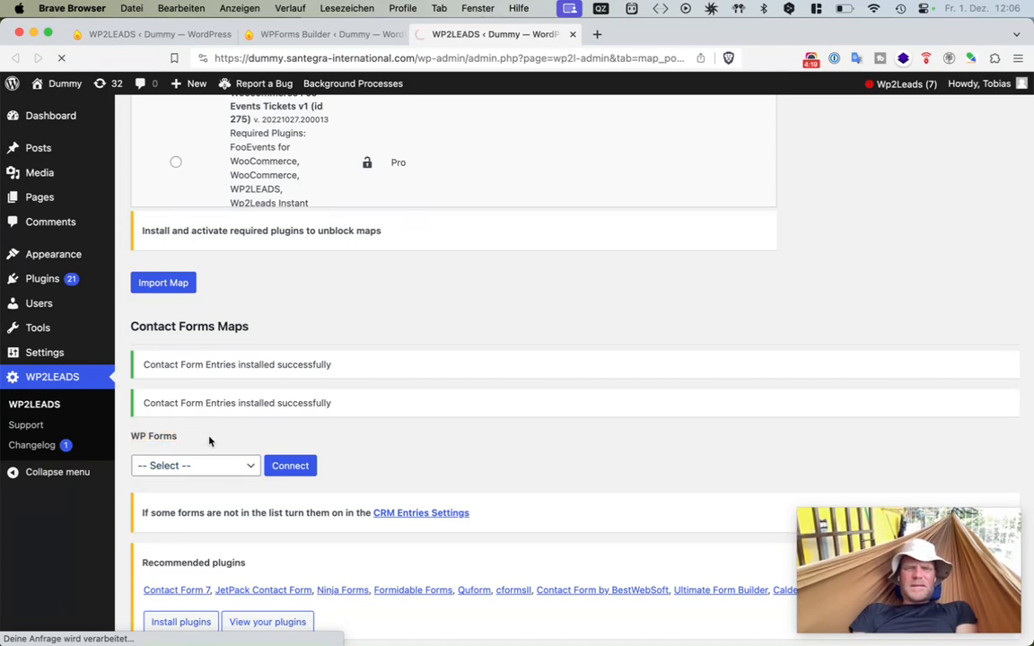
scroll(219, 449, "down", 5)
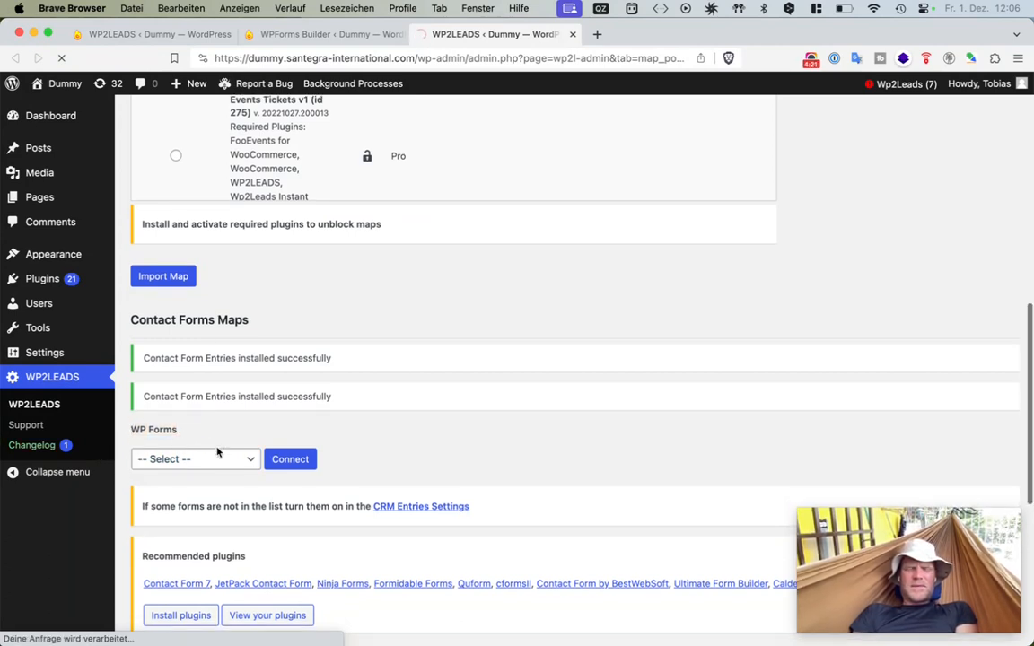
scroll(217, 452, "up", 2)
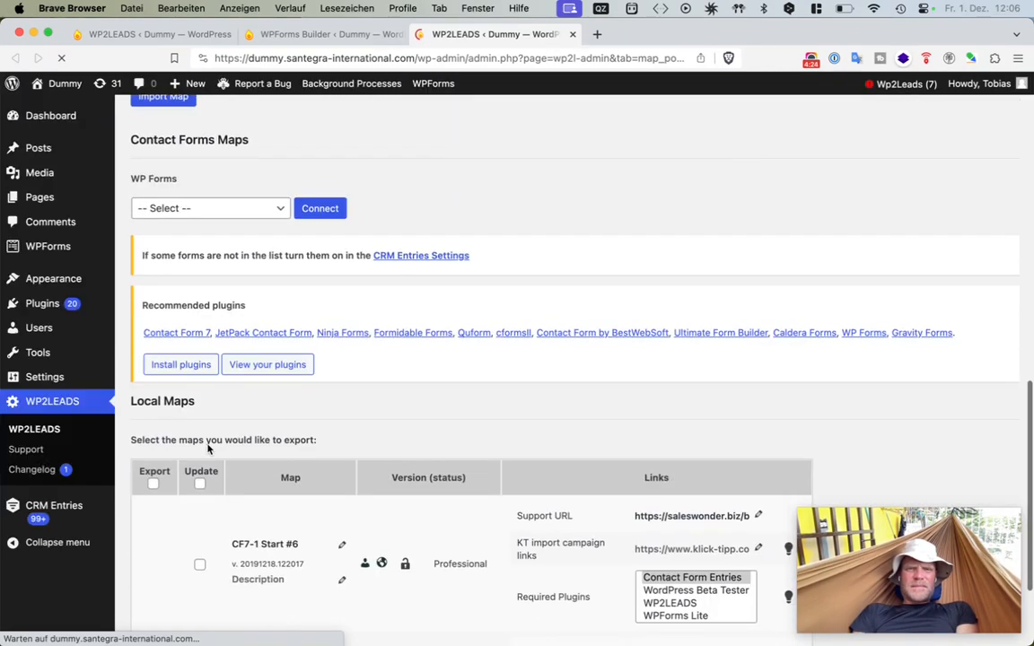
- Choose Automobile Information Form in the WP Forms list and connect it to open the map import
left_click(654, 141)
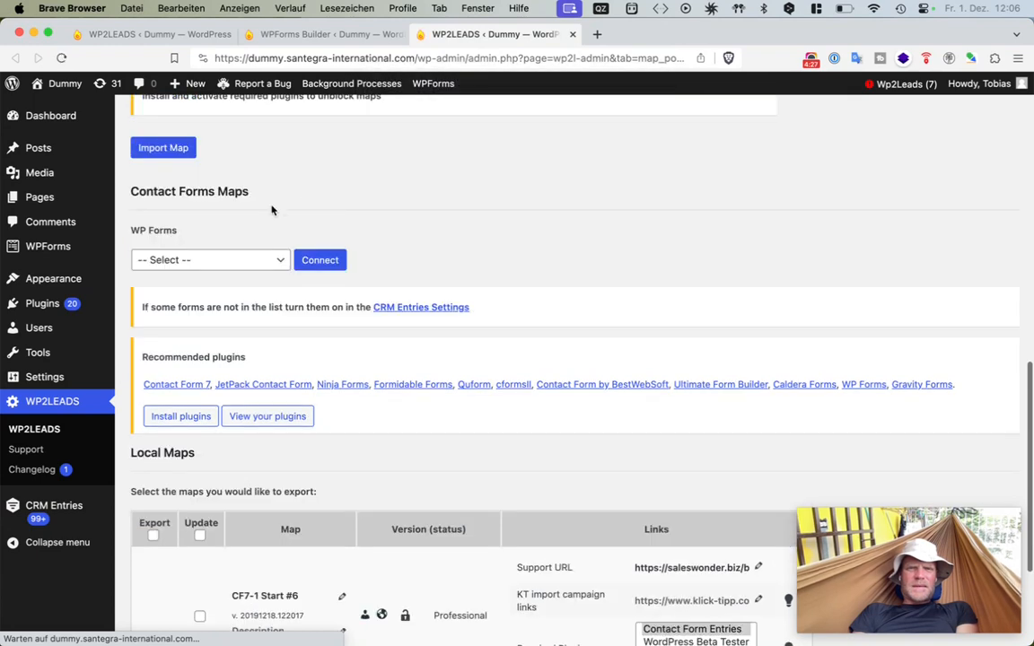
left_click(212, 269)
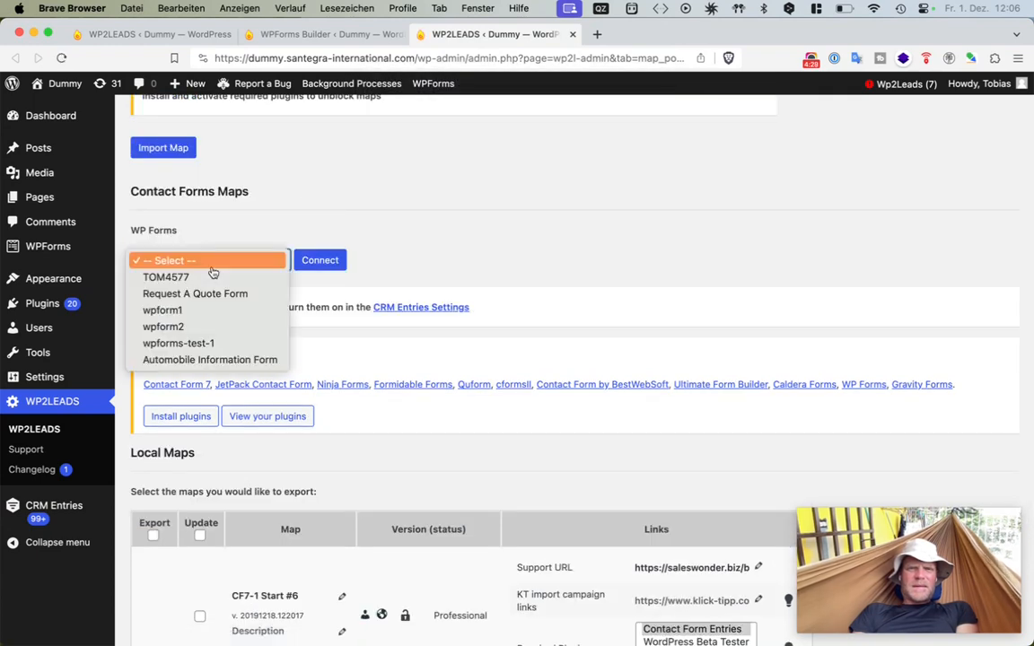
left_click(235, 359)
left_click(305, 263)
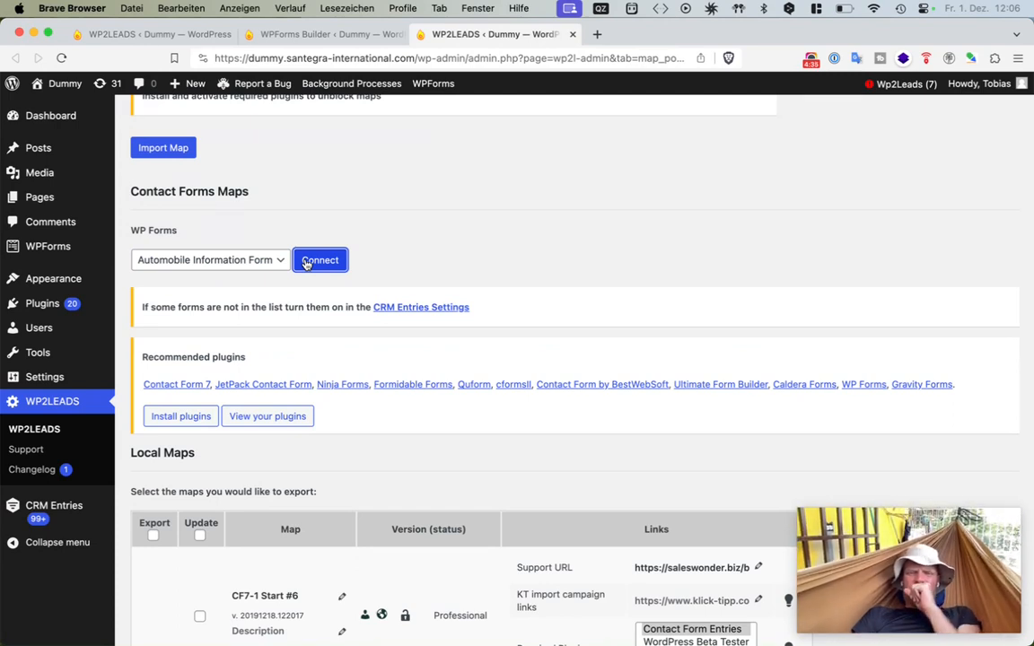
left_click(807, 59)
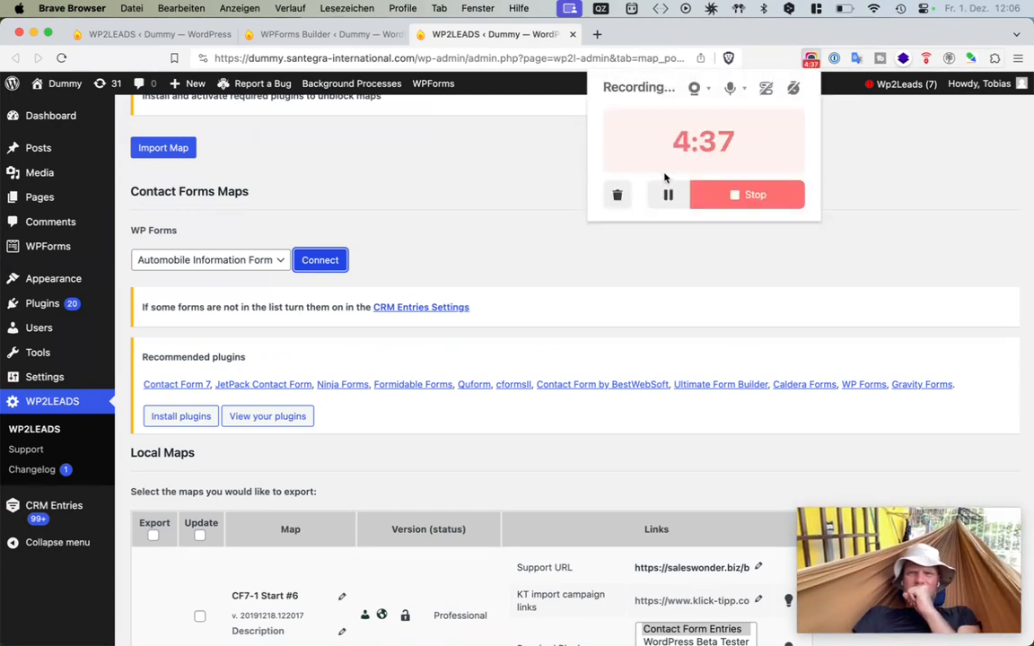
left_click(425, 264)
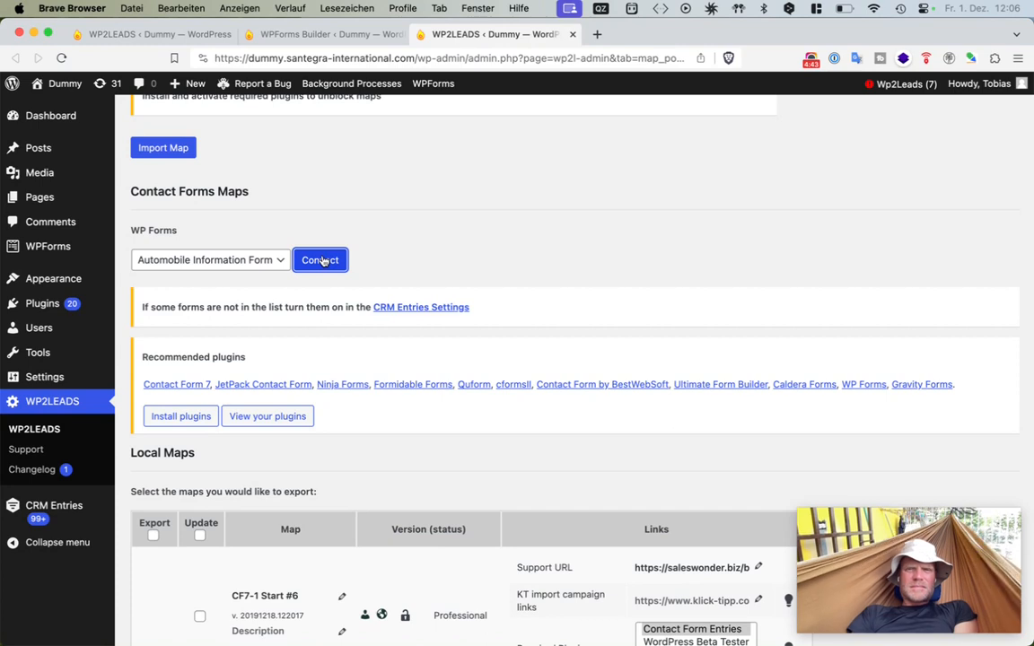
left_click(322, 261)
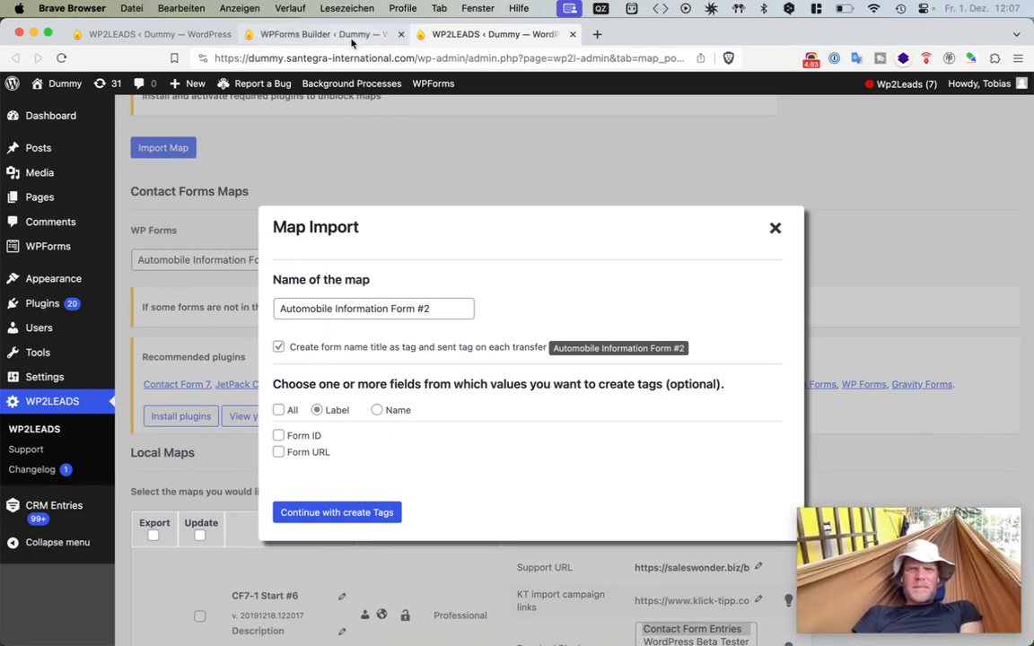
- Compare the form's fields in the WPForms builder with the Map Import dialog's field list
left_click(323, 36)
scroll(487, 393, "up", 5)
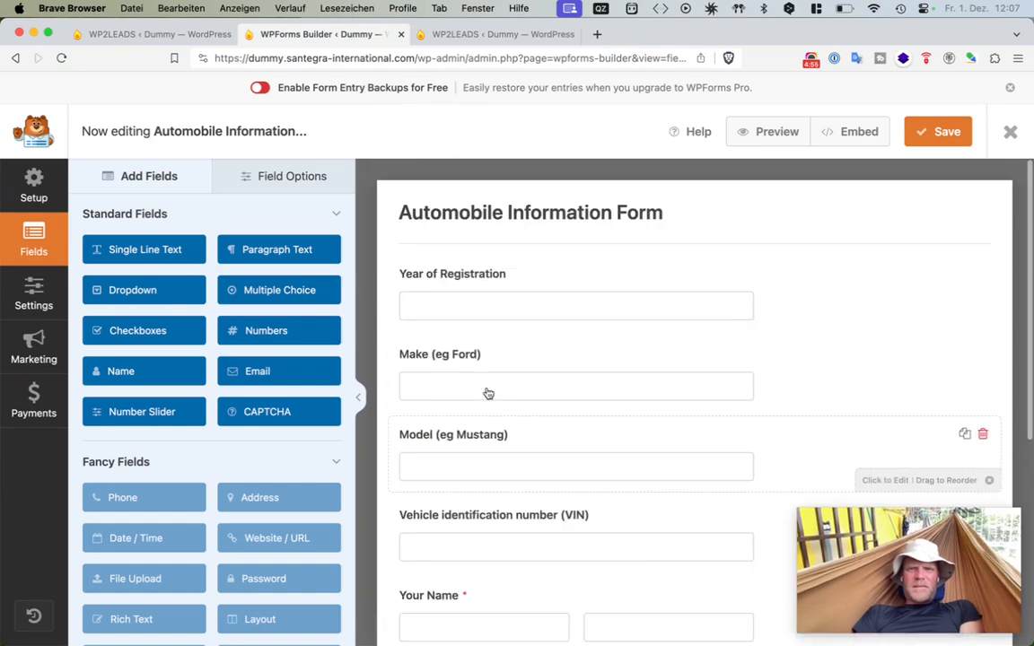
scroll(487, 393, "down", 5)
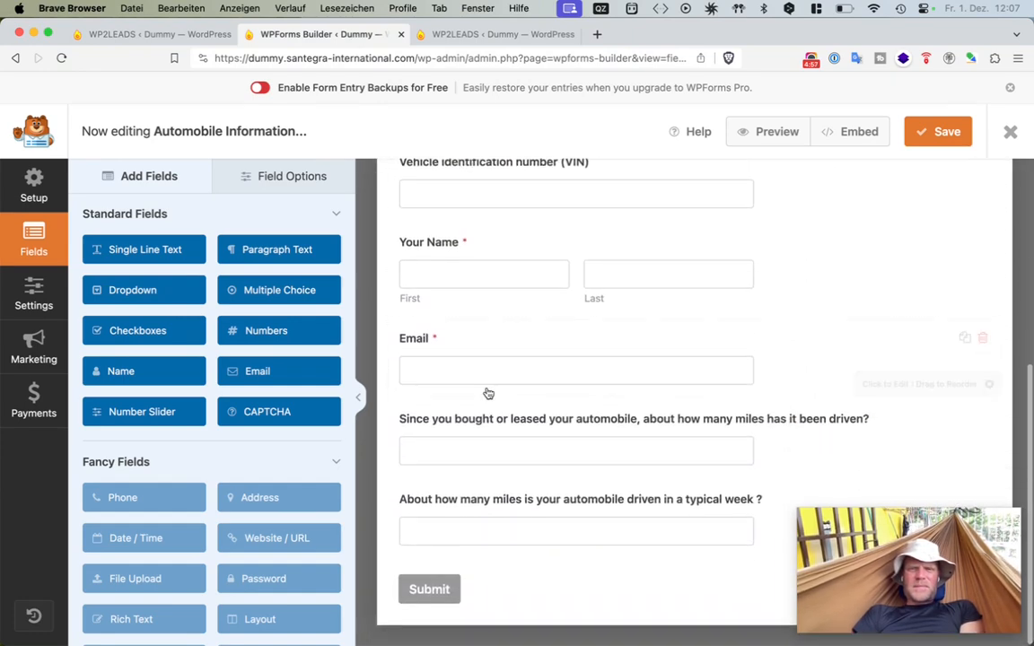
left_click(429, 34)
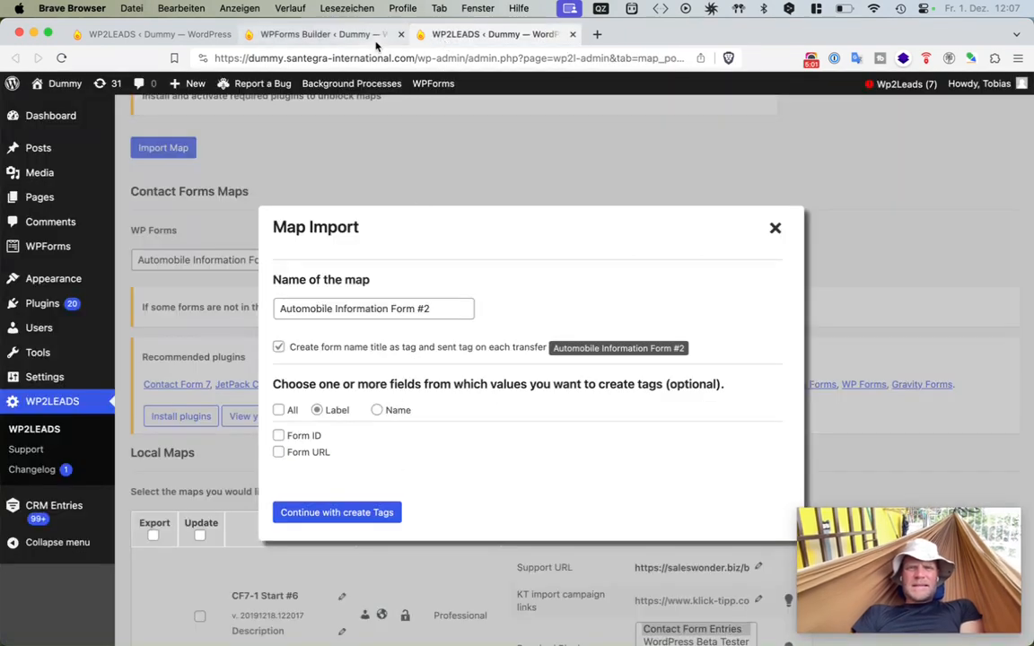
left_click(339, 38)
- Add a Dropdown field at the end of the Automobile Information Form and save the form
scroll(473, 338, "up", 5)
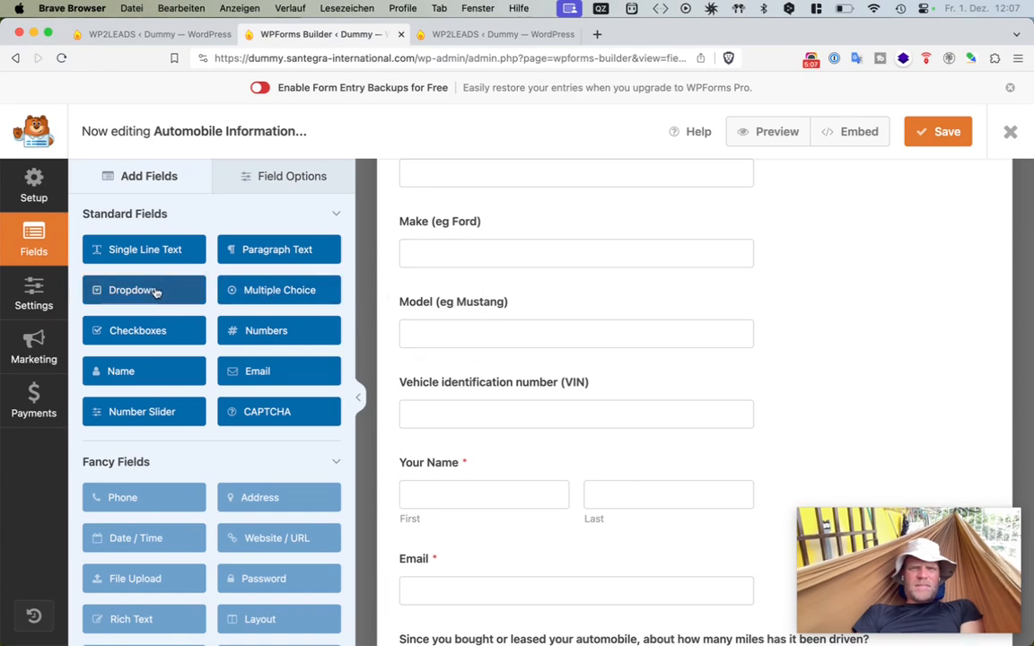
left_click(155, 291)
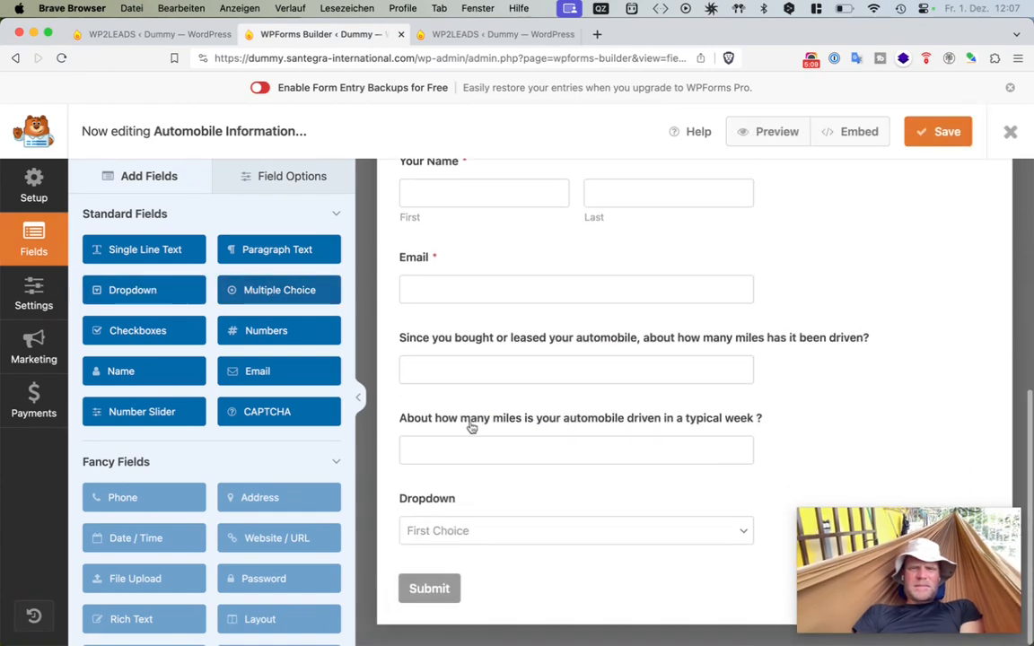
left_click(563, 535)
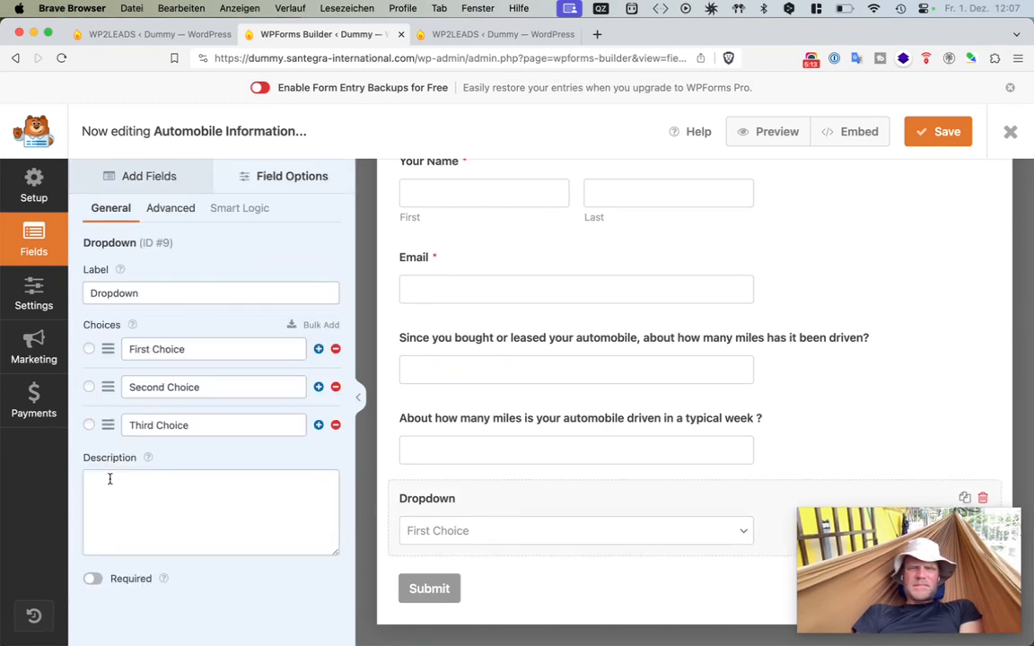
left_click(942, 133)
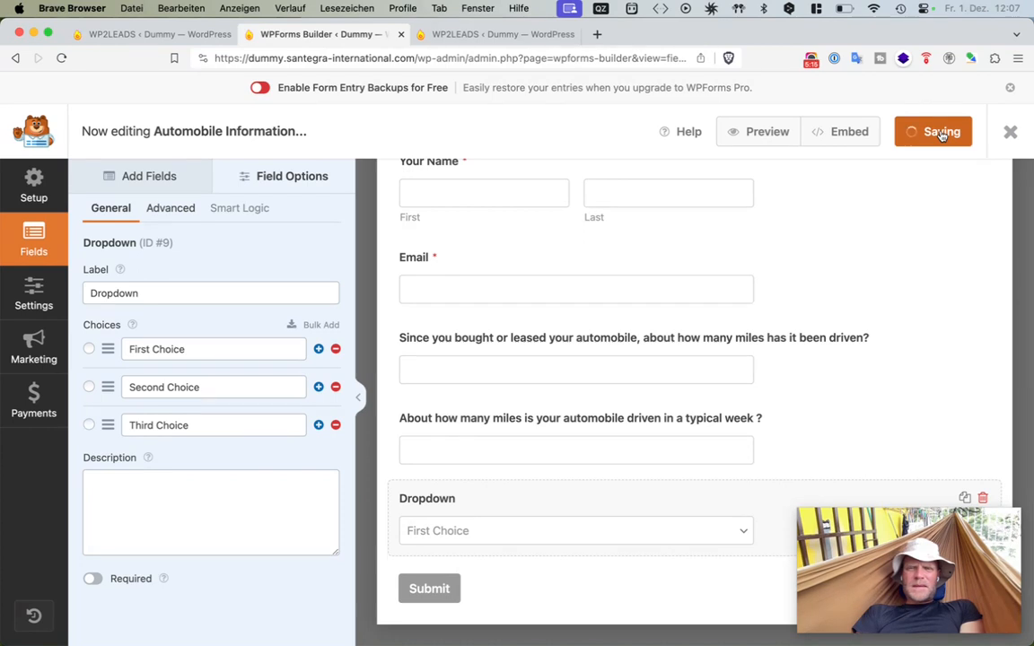
- Close the Map Import dialog and connect the Automobile Information Form again
left_click(491, 34)
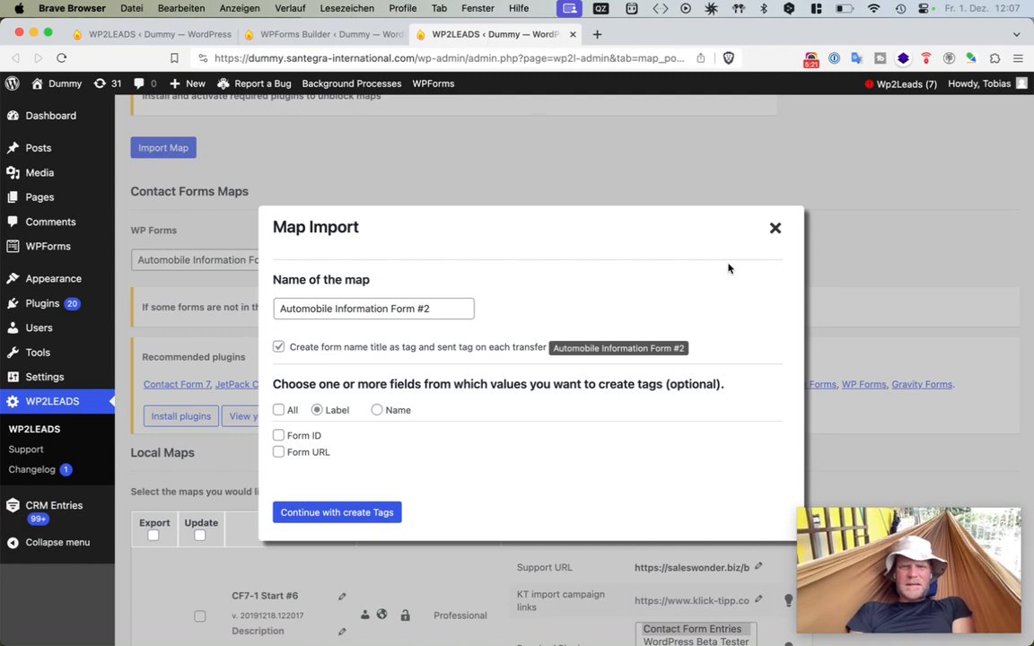
left_click(774, 232)
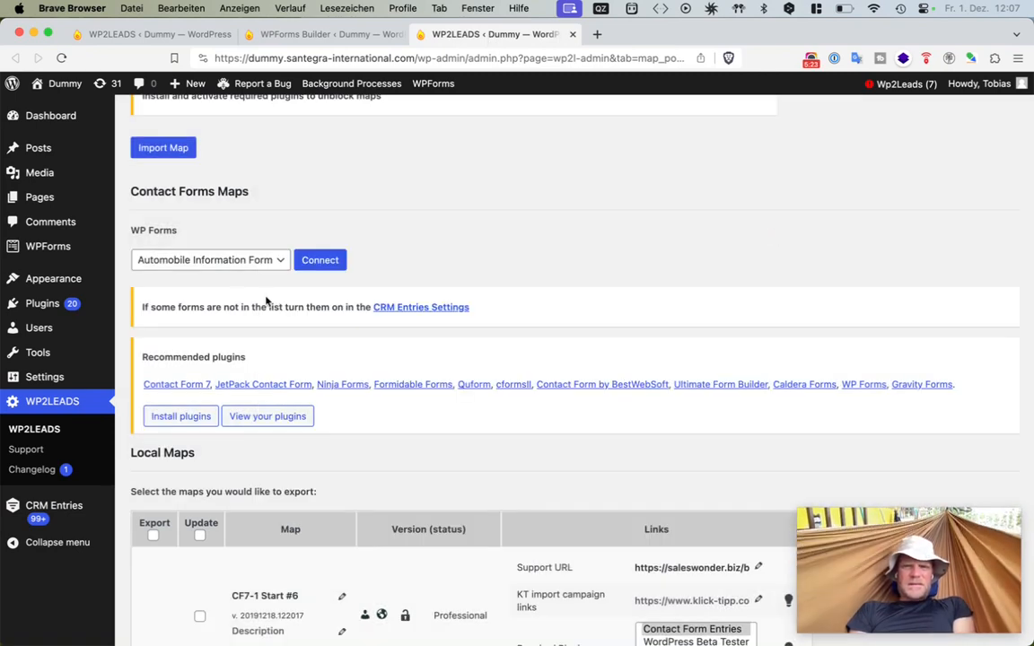
left_click(319, 259)
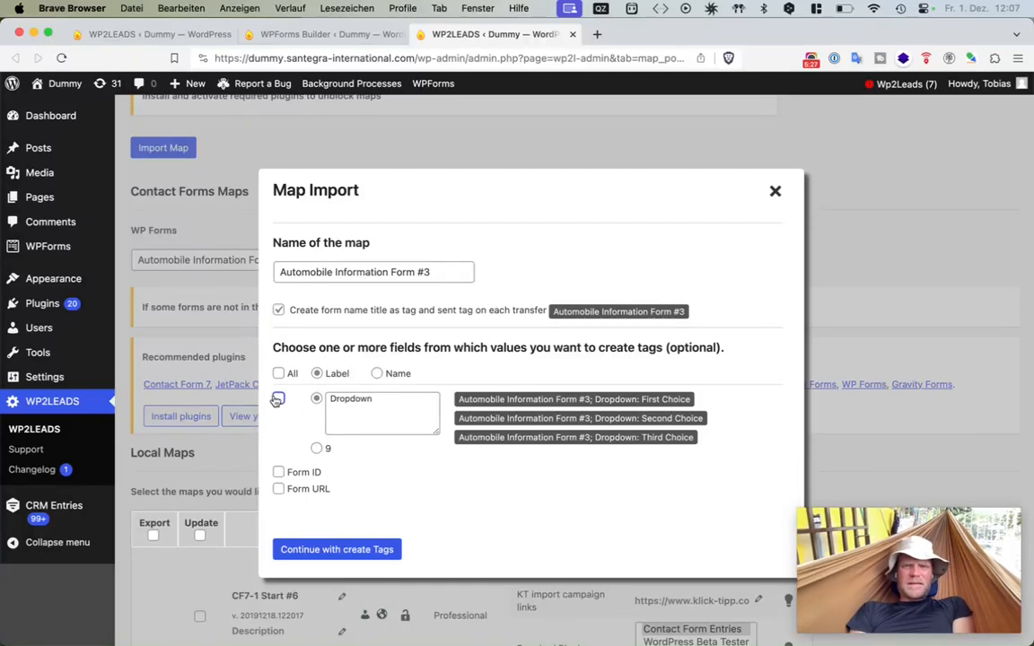
- Tick the Dropdown field so tags are created from its choice values
left_click(278, 399)
left_click_drag(460, 404, 680, 446)
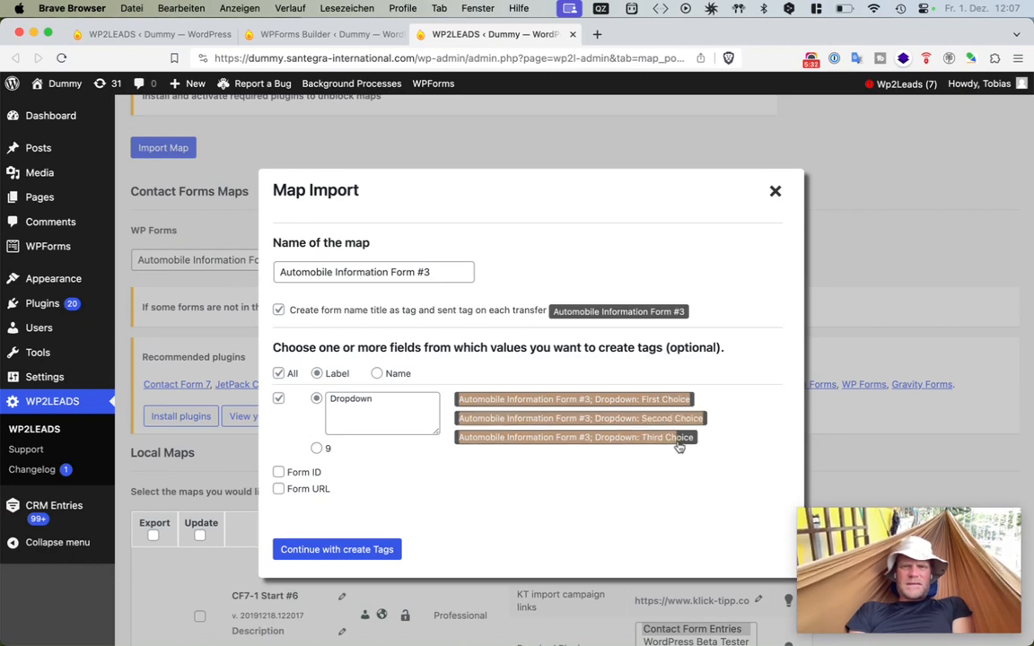
left_click(592, 475)
left_click(369, 476)
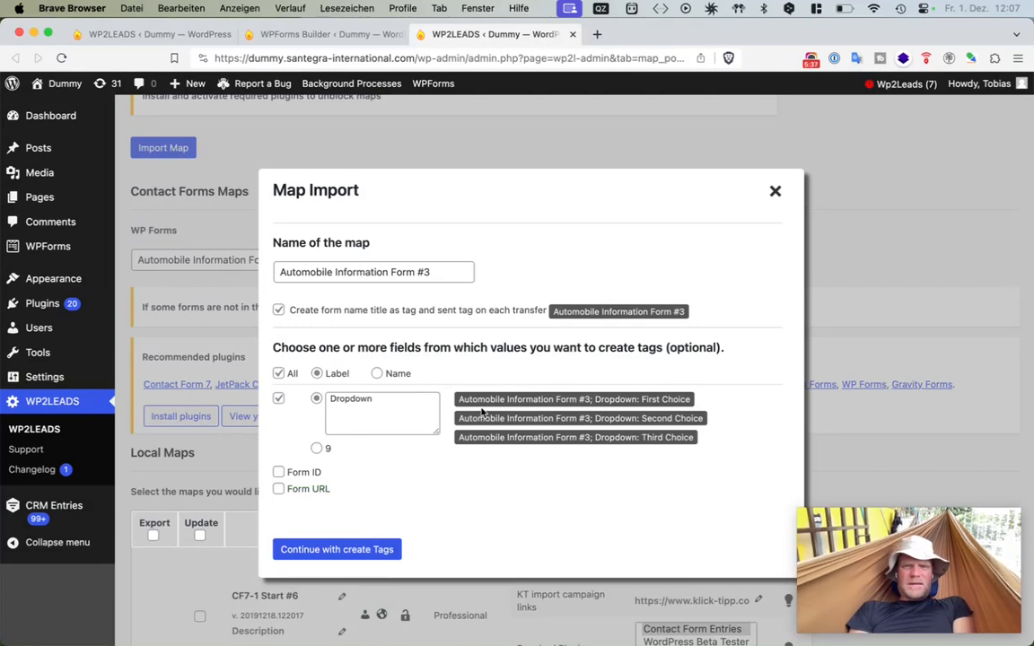
left_click_drag(459, 402, 490, 376)
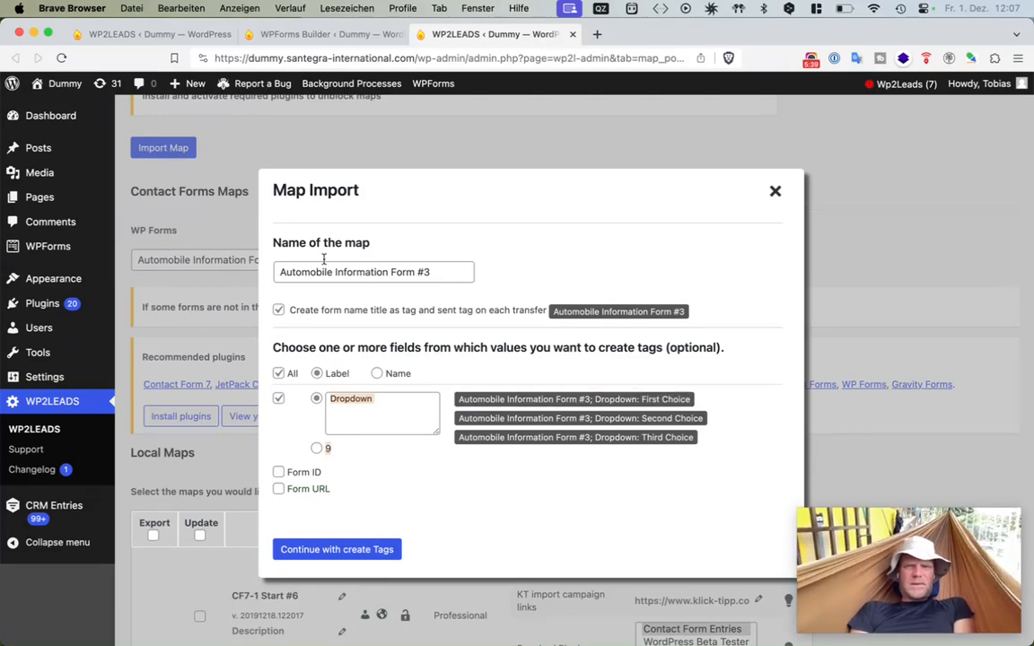
- Rename the map to Forms - Automobile Information Form #3
left_click(277, 269)
type("Forms")
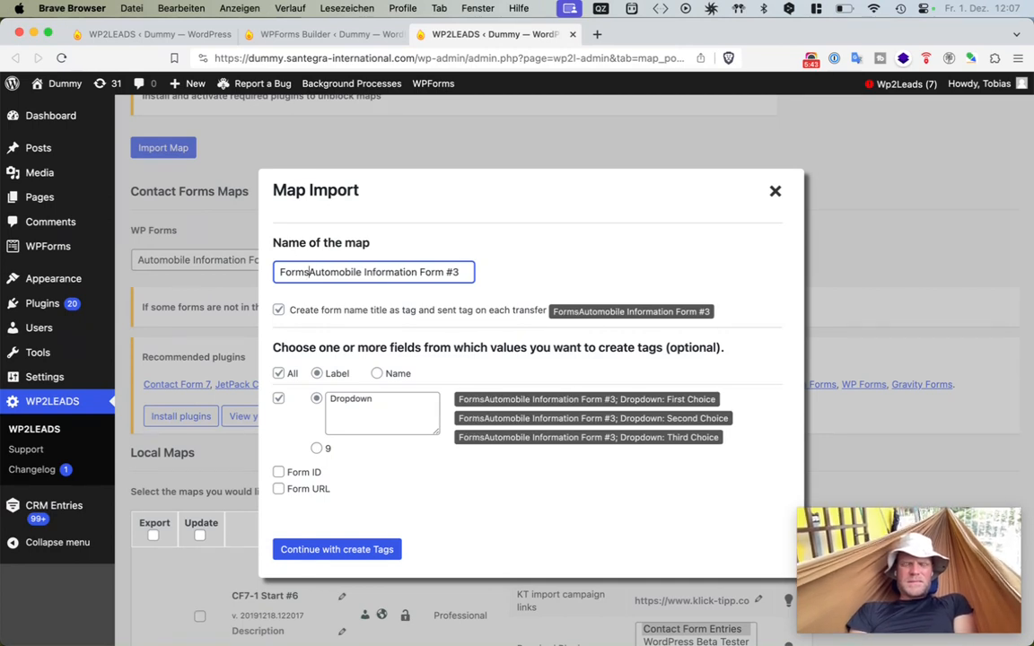
type(" -")
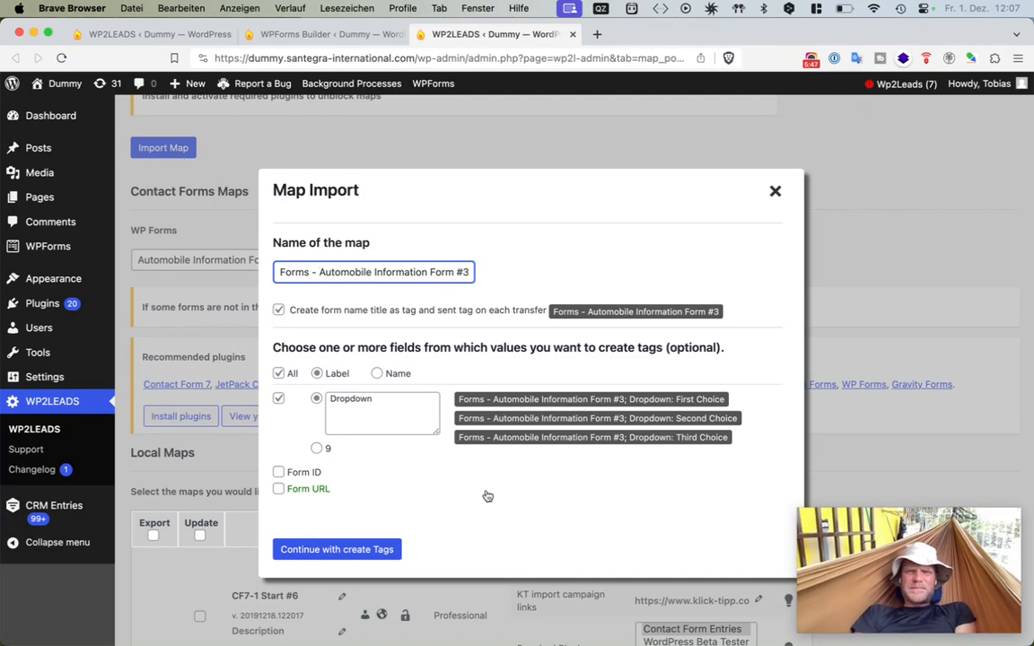
left_click(419, 523)
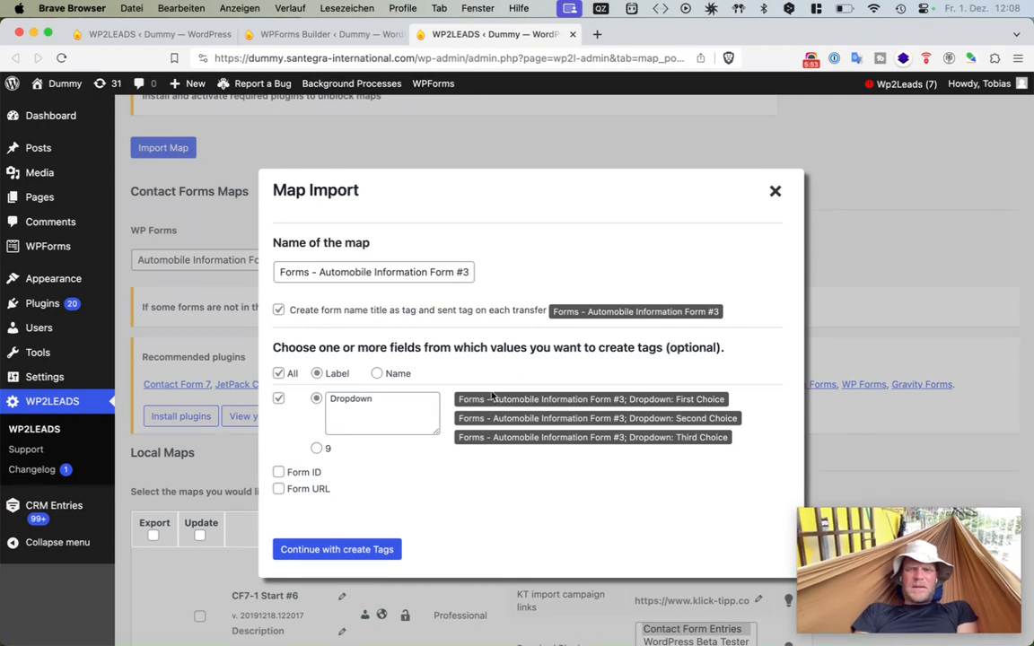
- Continue with creating the tags and close the transfer dialog
left_click(360, 558)
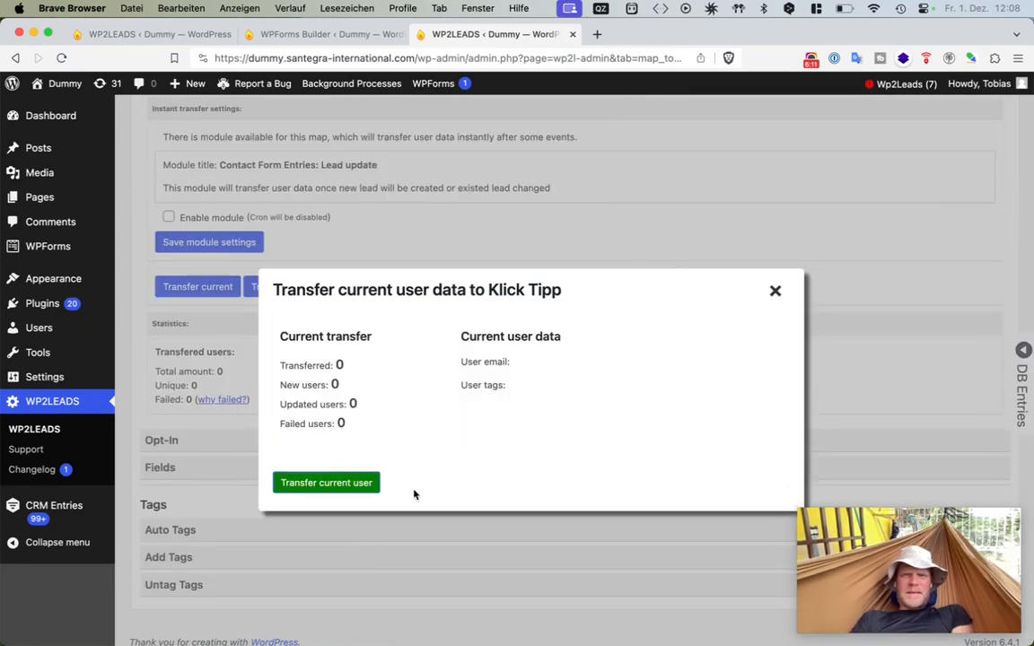
left_click_drag(563, 395, 287, 332)
left_click(289, 332)
- Open a preview of the Automobile Information Form from the WPForms builder
left_click(324, 34)
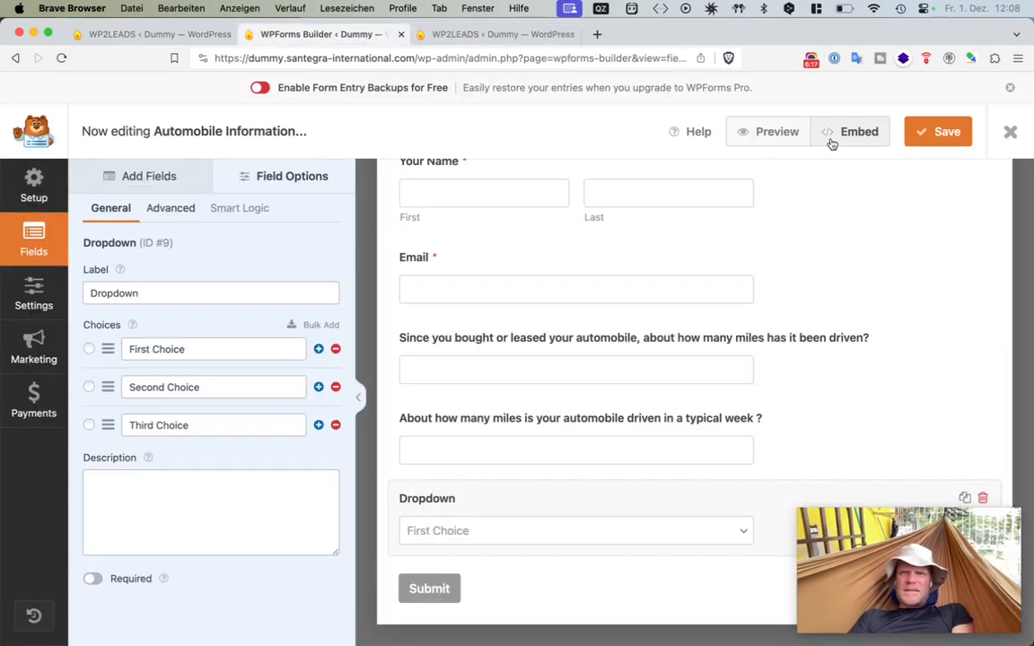
left_click(786, 136)
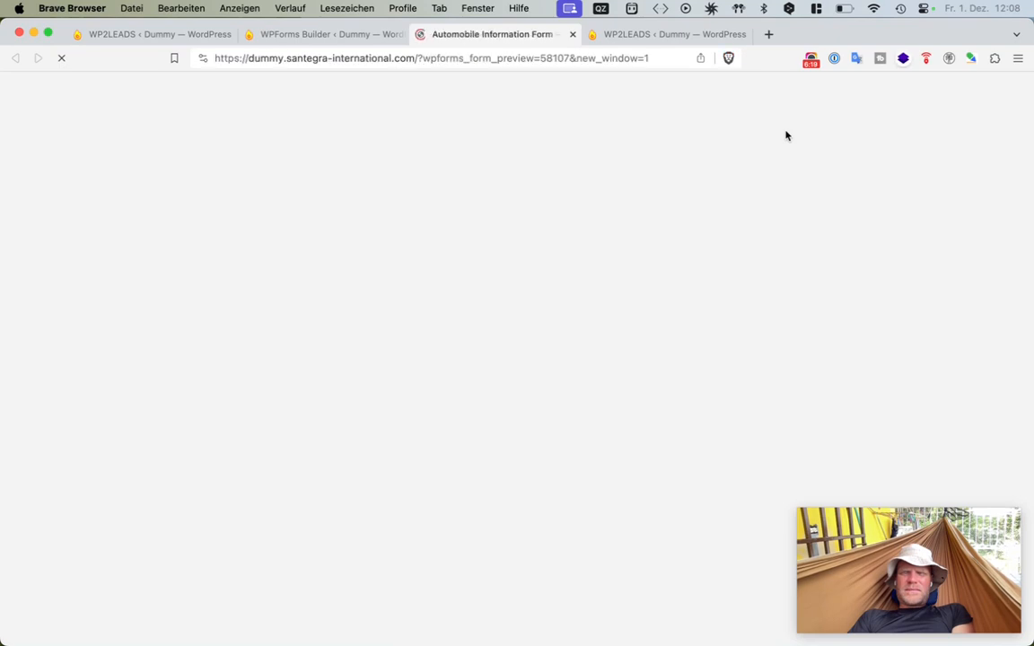
scroll(468, 554, "down", 1)
scroll(468, 557, "down", 4)
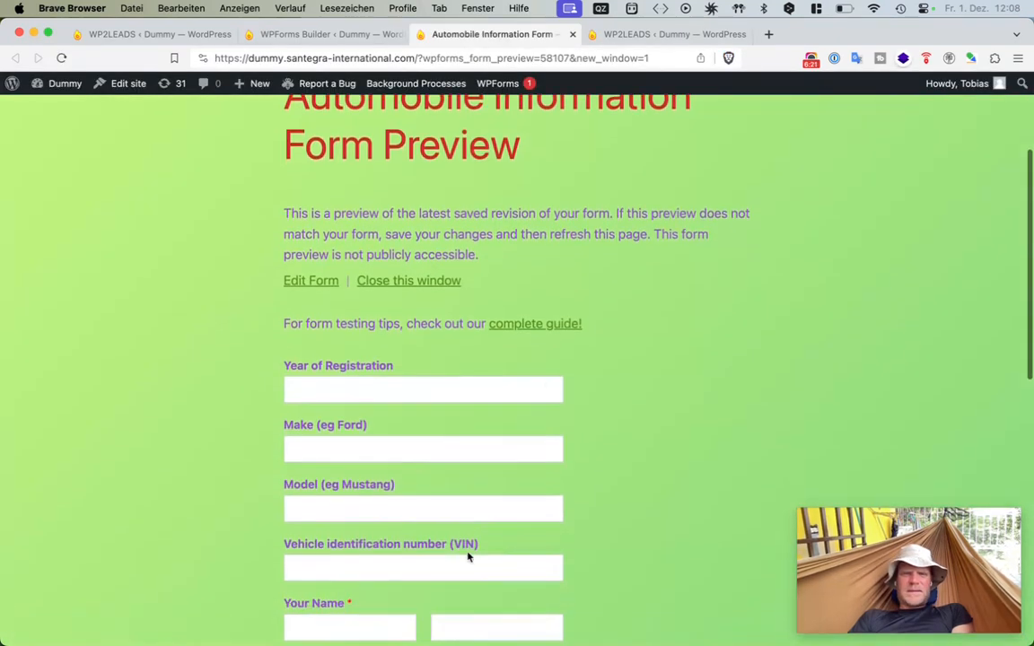
- Fill in the vehicle fields with year 1983, make ford, model mustang and VIN 234234234
left_click(416, 393)
type("1983")
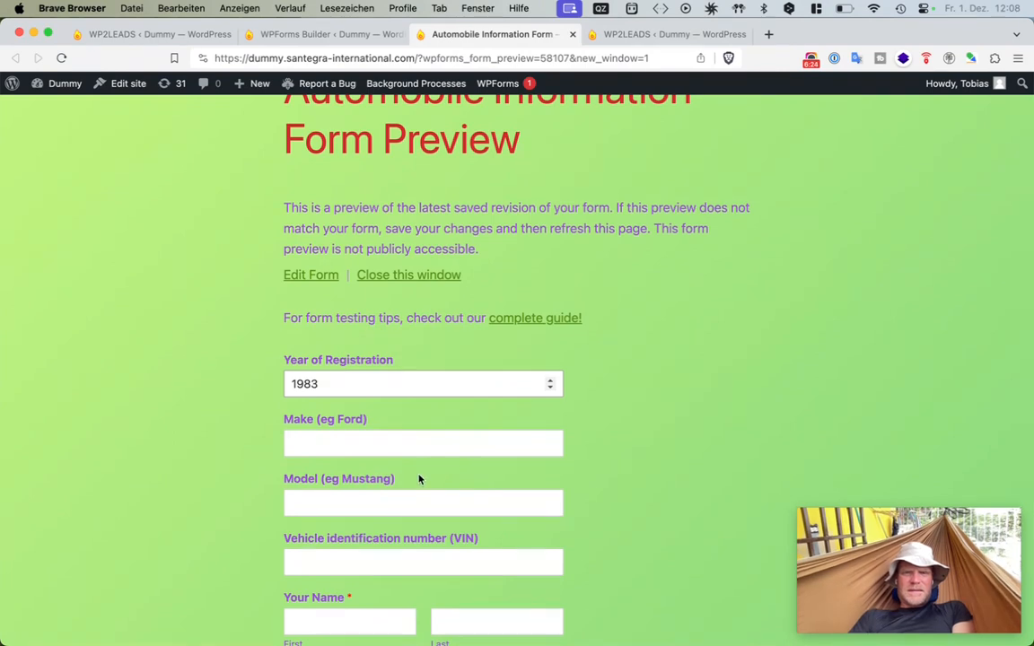
left_click(418, 445)
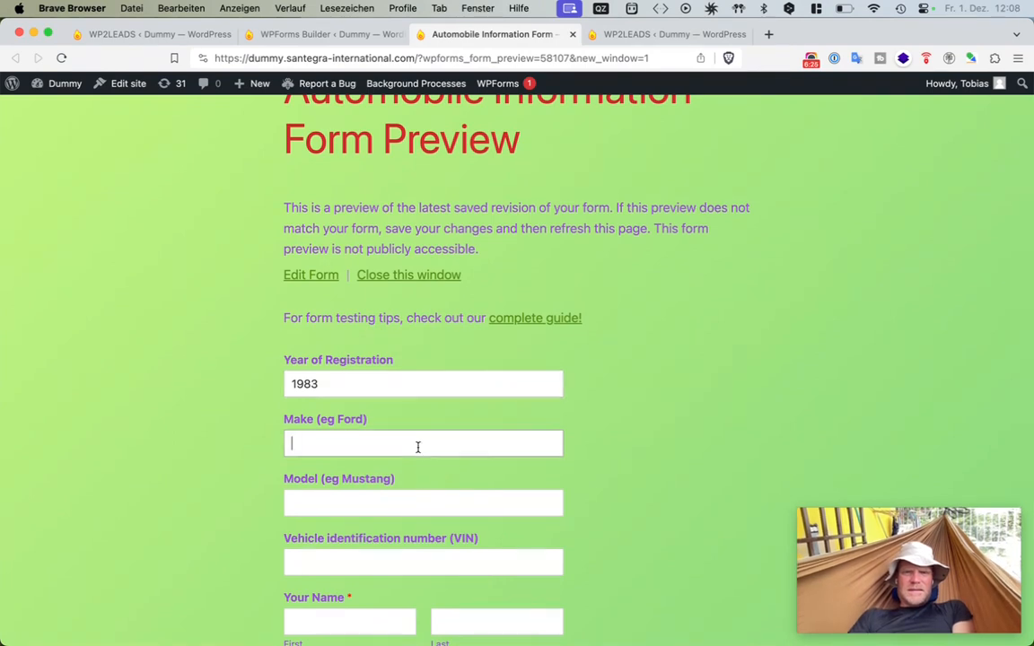
type("ford")
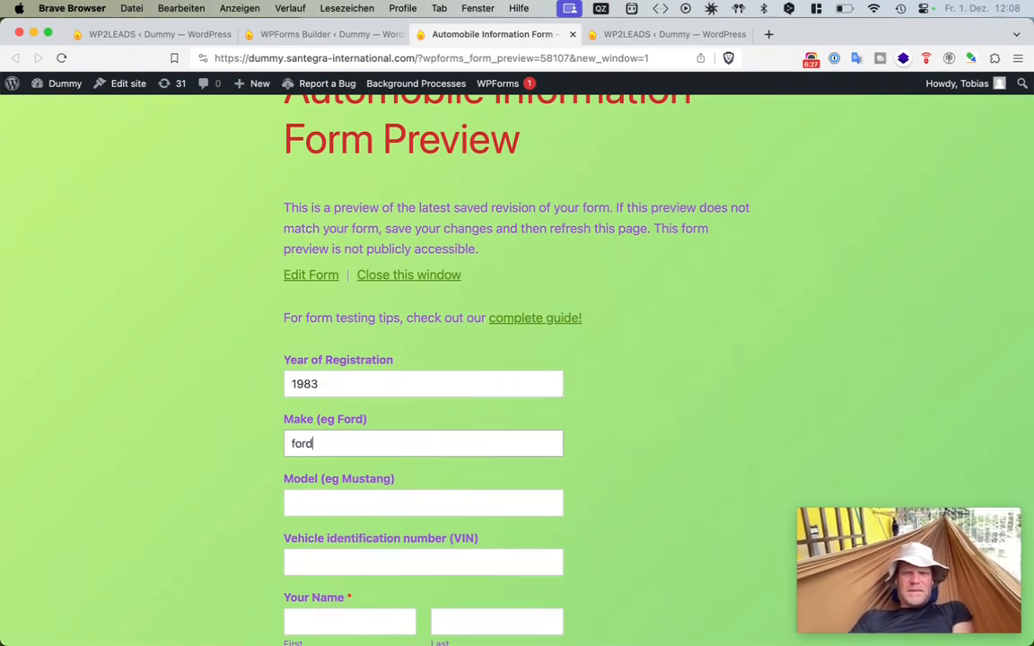
left_click(398, 503)
type("mustang")
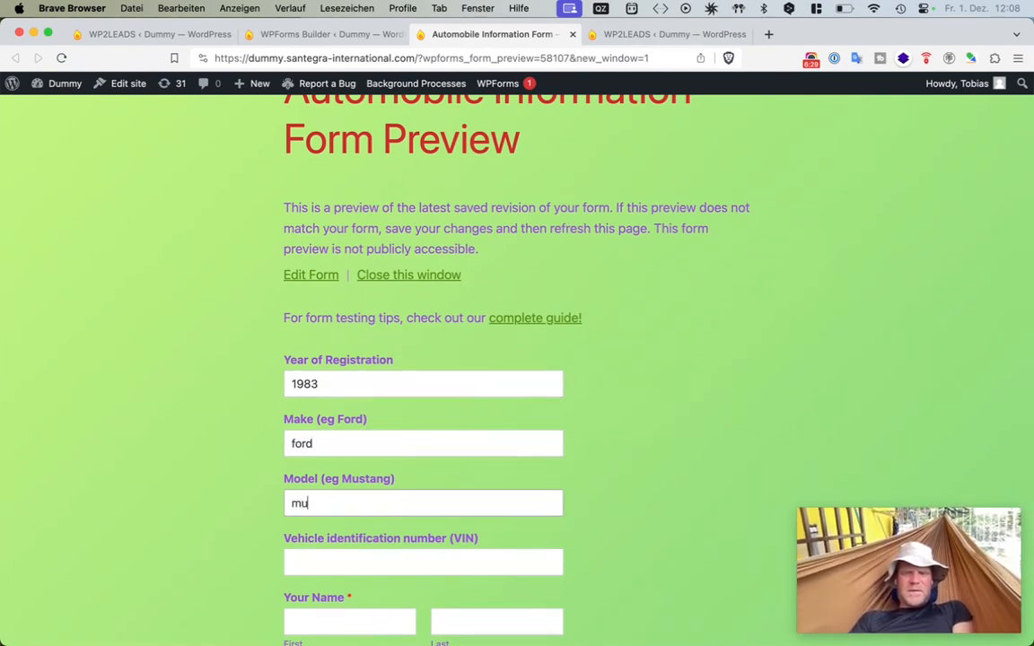
left_click(392, 566)
type("234234234")
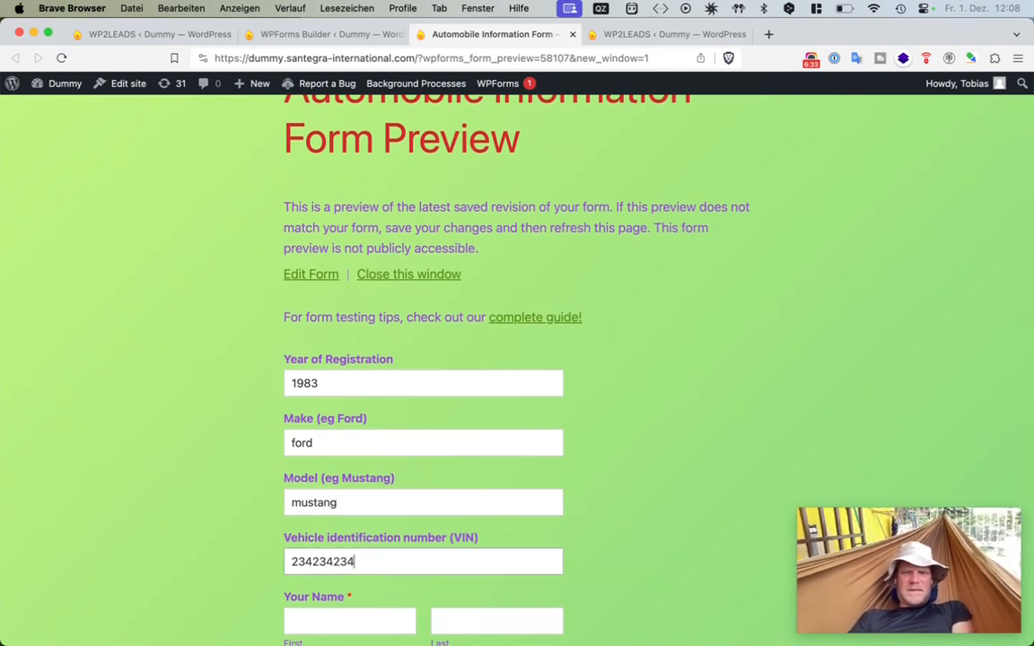
- Fill in the first and last name fields with the contact's name, moving the surname into the Last field
scroll(370, 439, "down", 3)
left_click(370, 439)
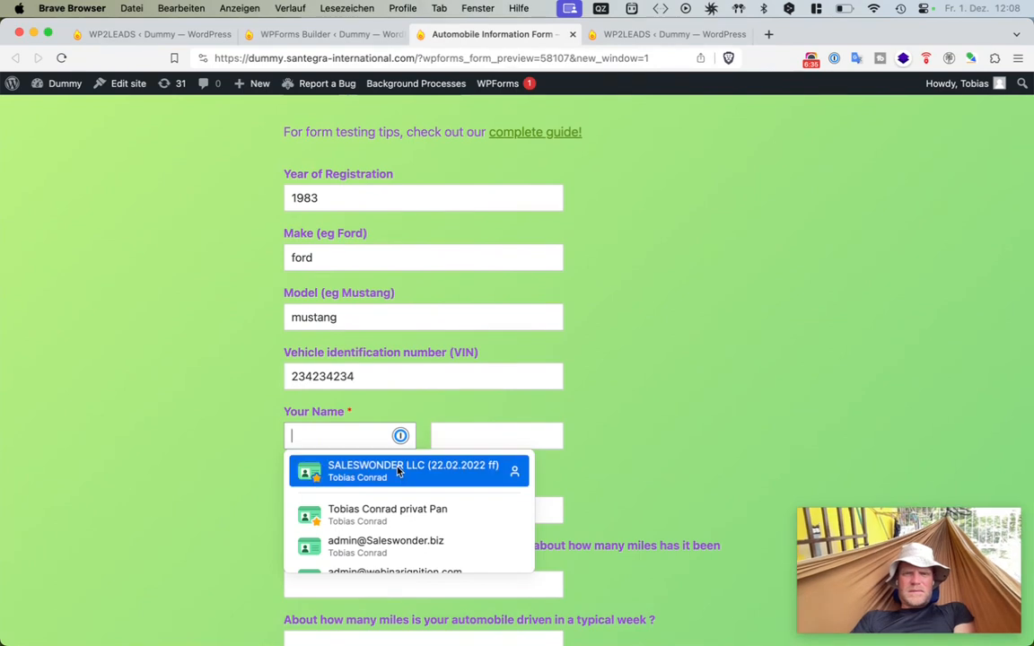
left_click(399, 473)
double_click(367, 436)
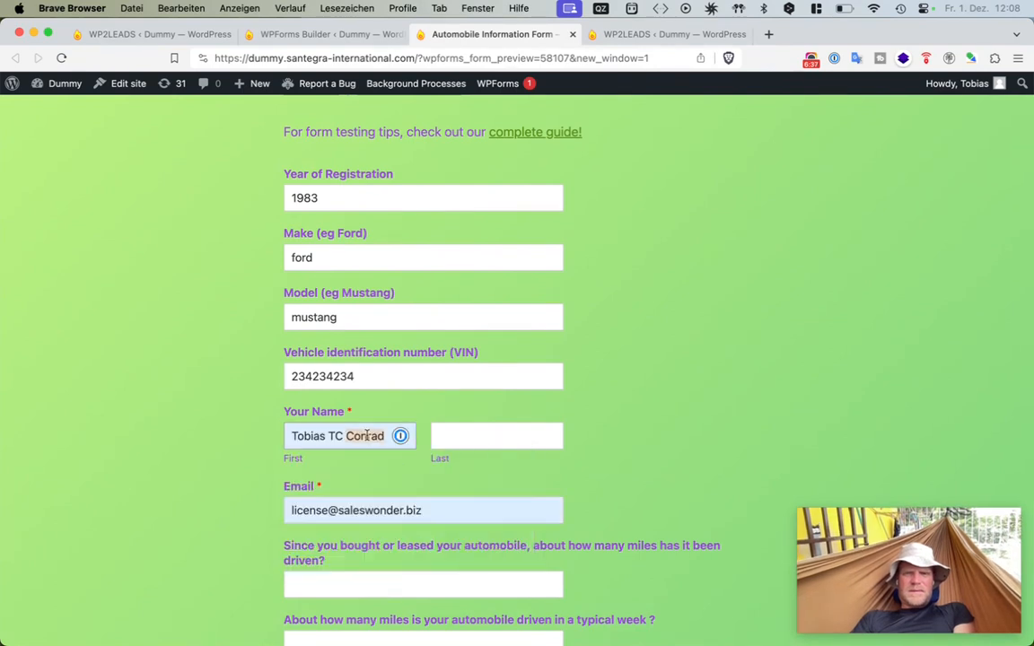
key("cmd+x")
left_click(503, 437)
key("cmd+v")
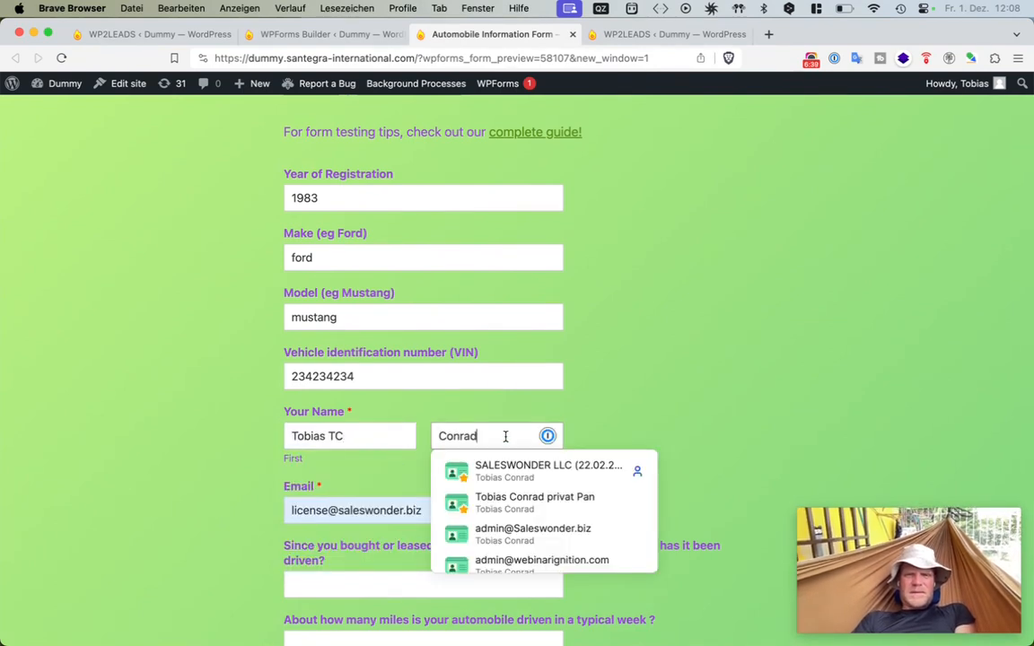
- Replace the autofilled e-mail with a test e-mail address
left_click(357, 509)
key("super+a")
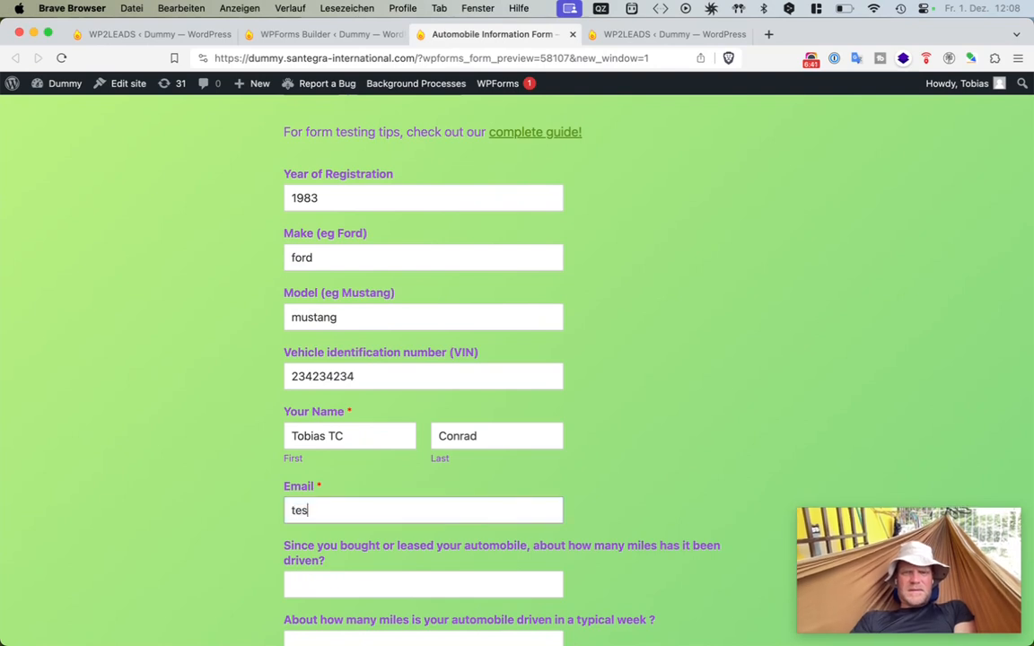
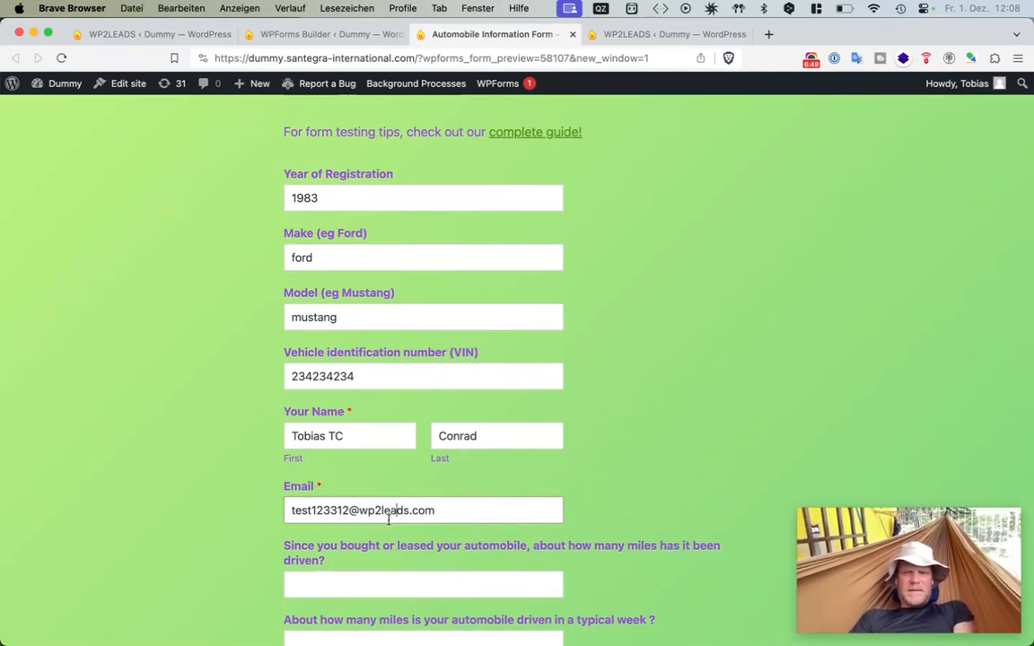
left_click_drag(434, 511, 344, 511)
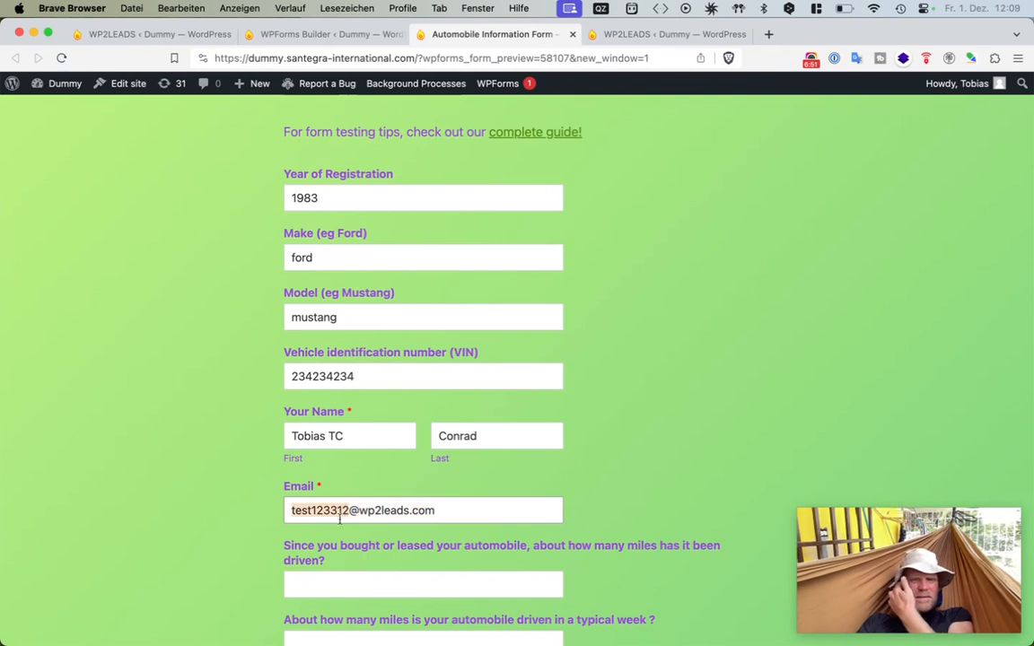
- Enter 23 miles driven since purchase and 3 miles driven per week
left_click(338, 584)
scroll(337, 538, "down", 3)
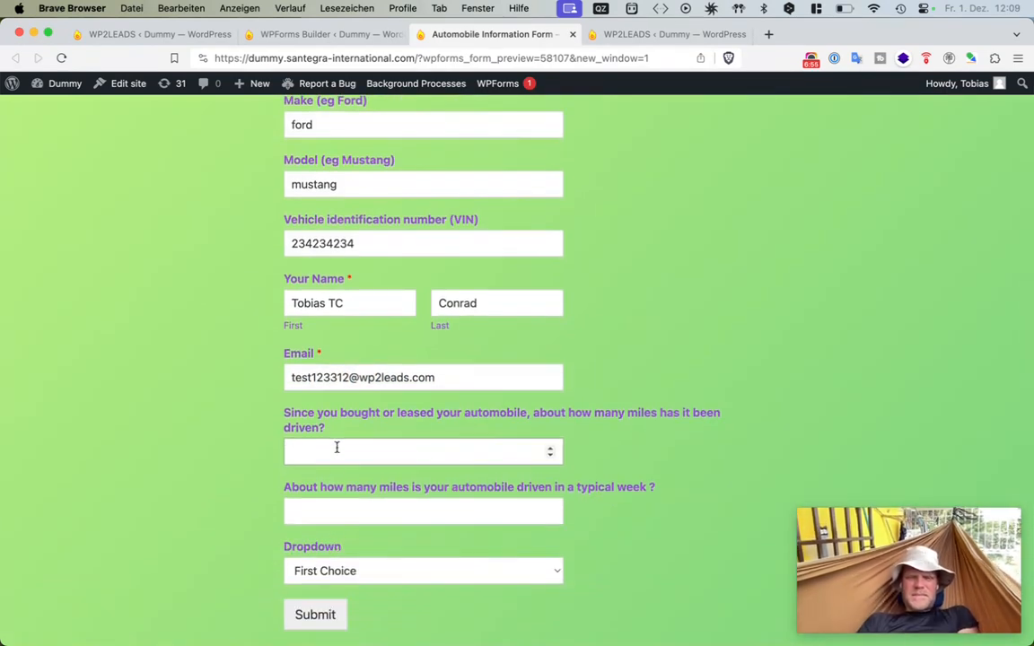
type("23")
left_click(317, 512)
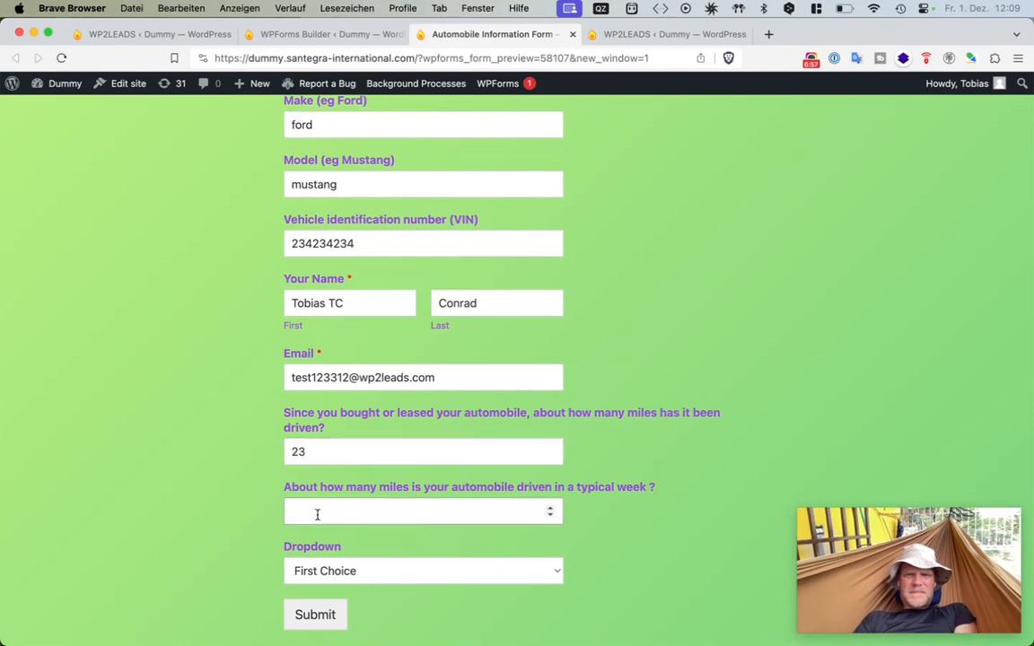
type("3")
- Choose Second Choice in the Dropdown and submit the form
left_click(296, 571)
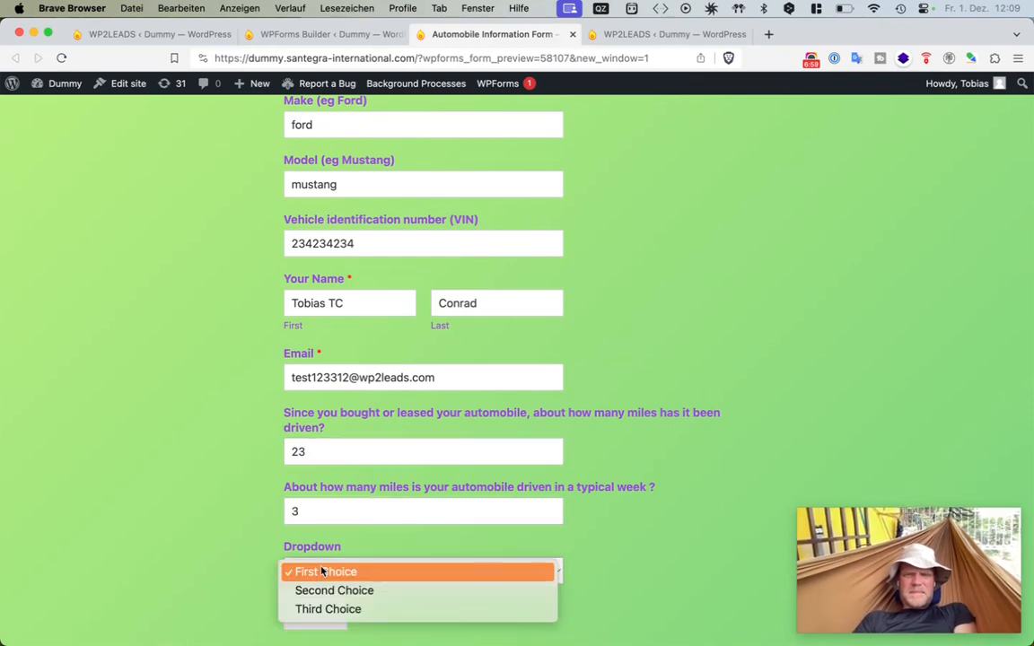
left_click(293, 571)
left_click(292, 571)
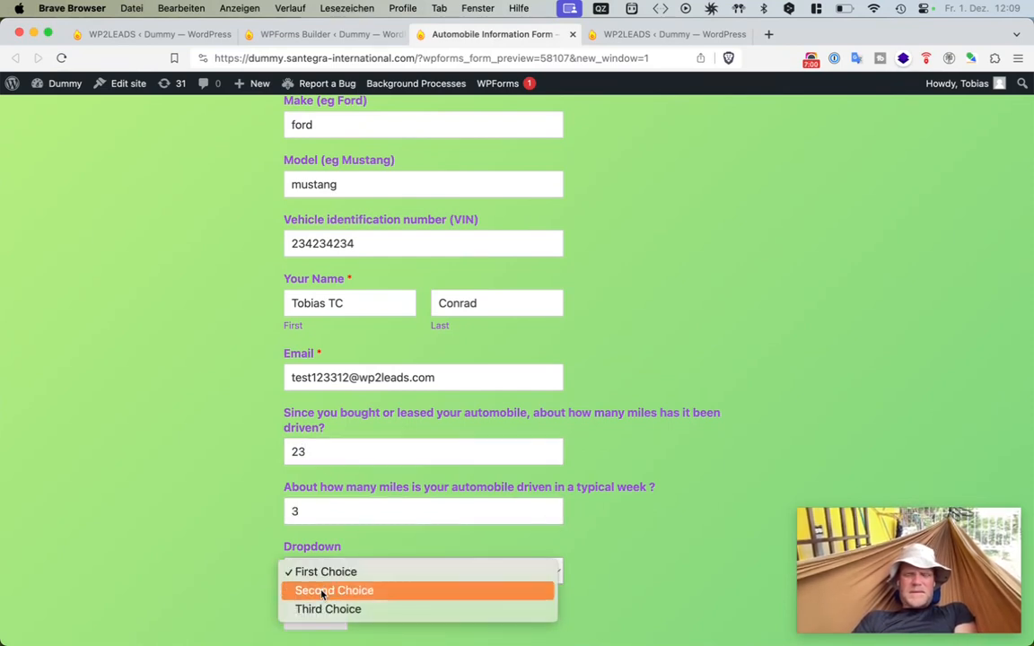
left_click(321, 590)
left_click(321, 616)
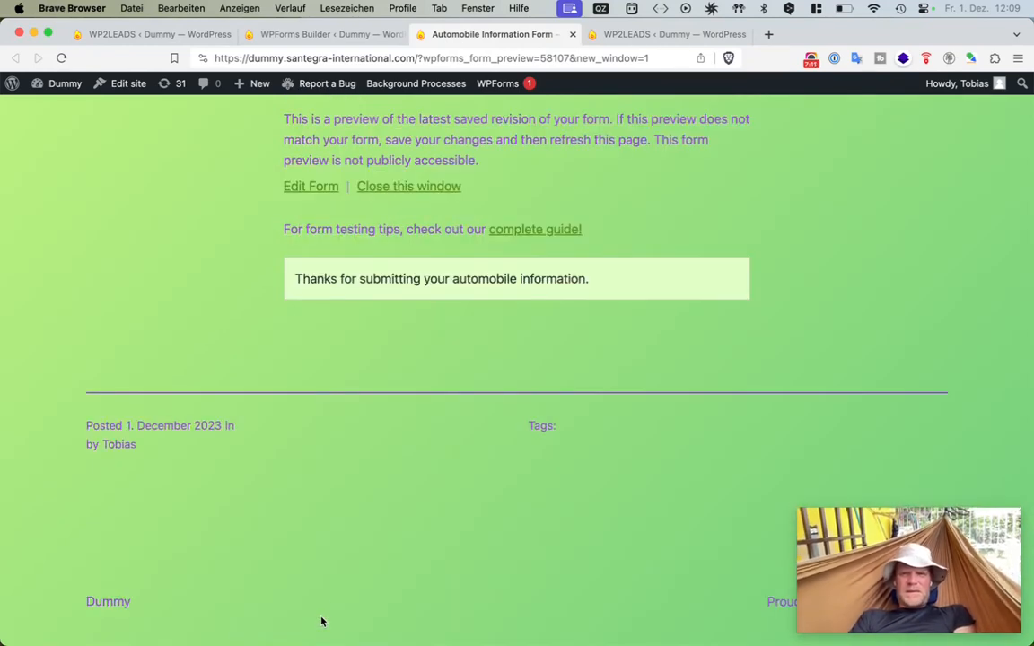
- Back in the WP2LEADS map, close the transfer dialog, dismiss the alert and save the map
left_click(656, 36)
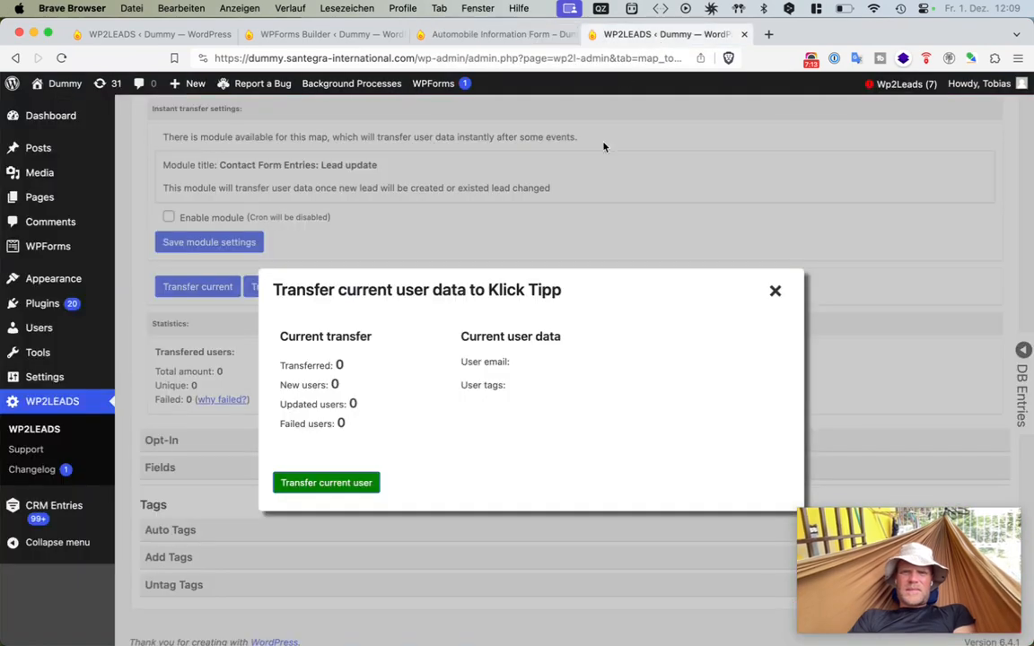
left_click(776, 296)
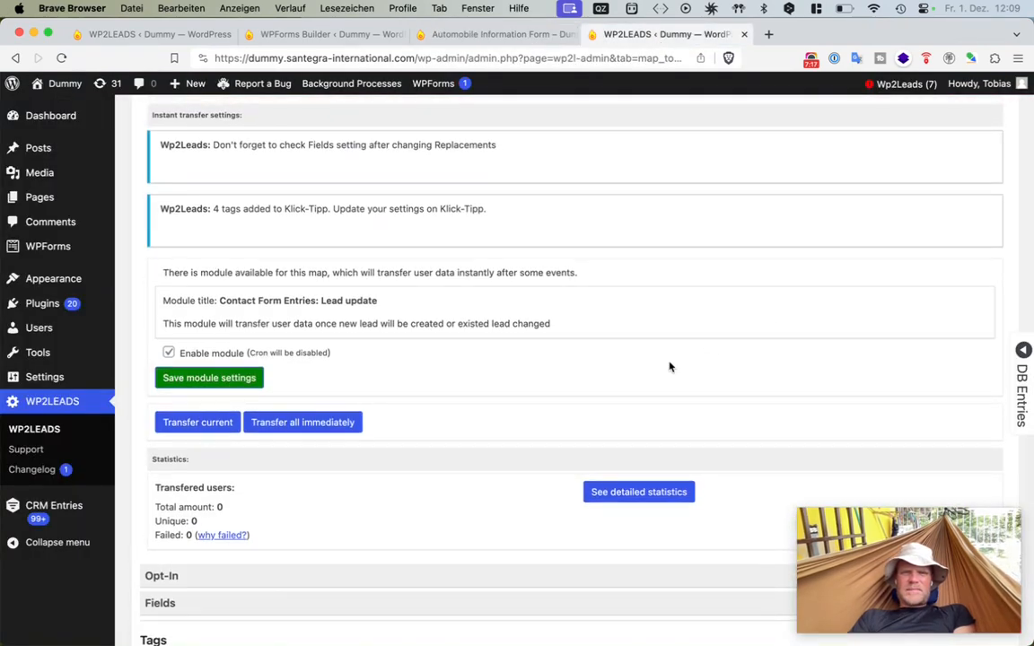
scroll(216, 386, "up", 15)
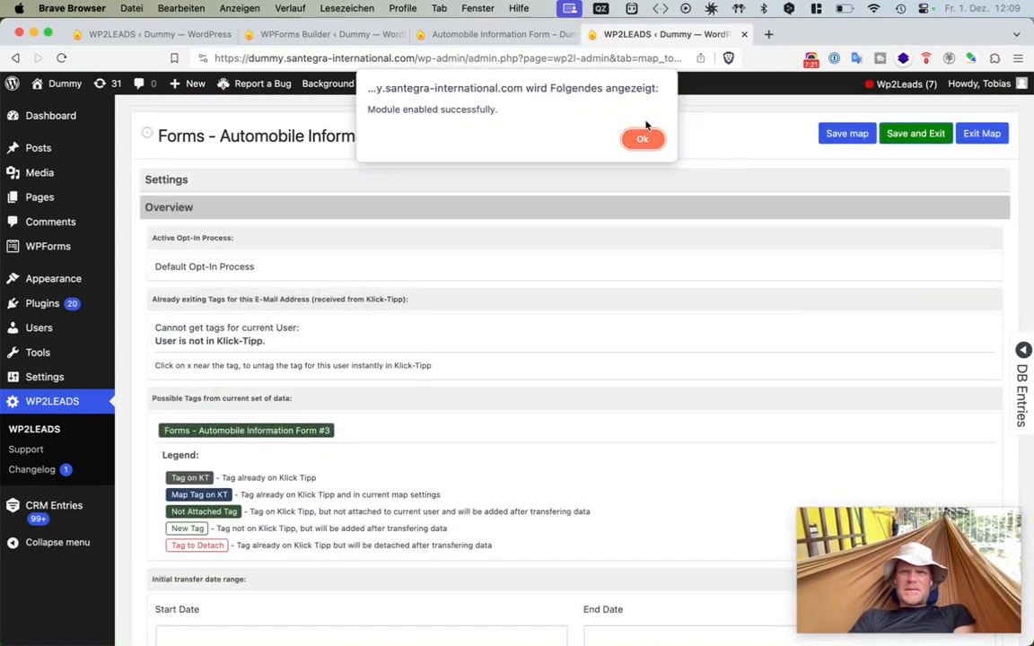
left_click(633, 140)
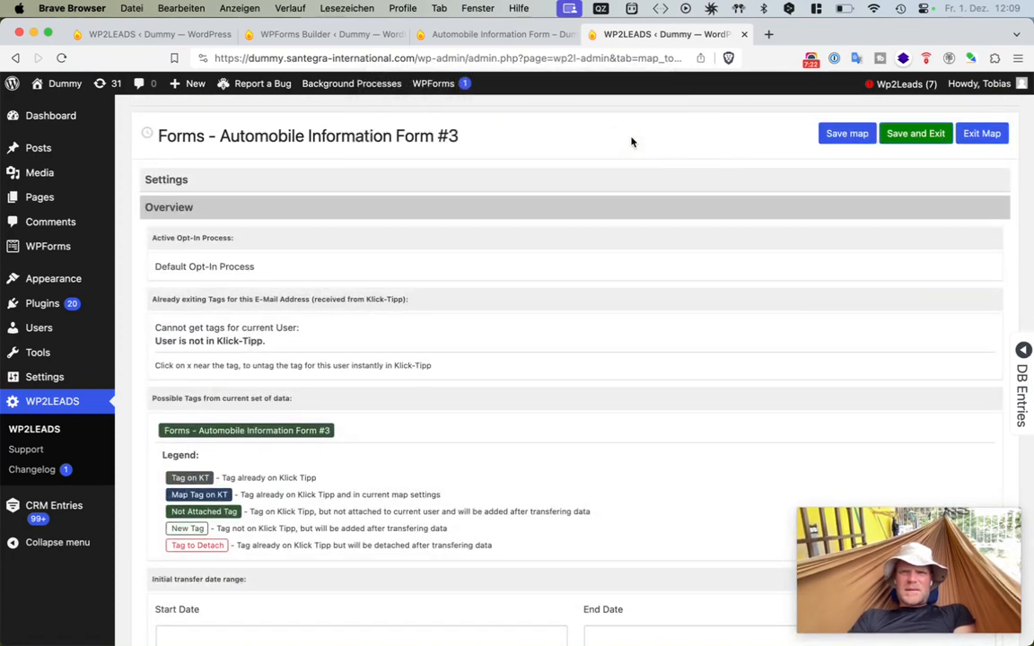
left_click(848, 135)
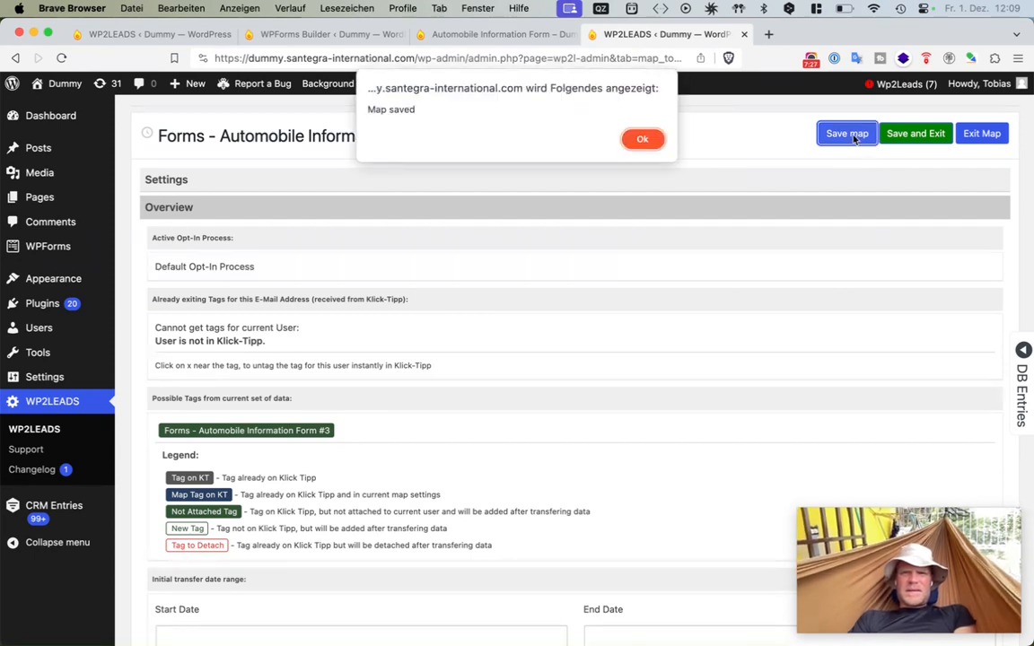
key("Return")
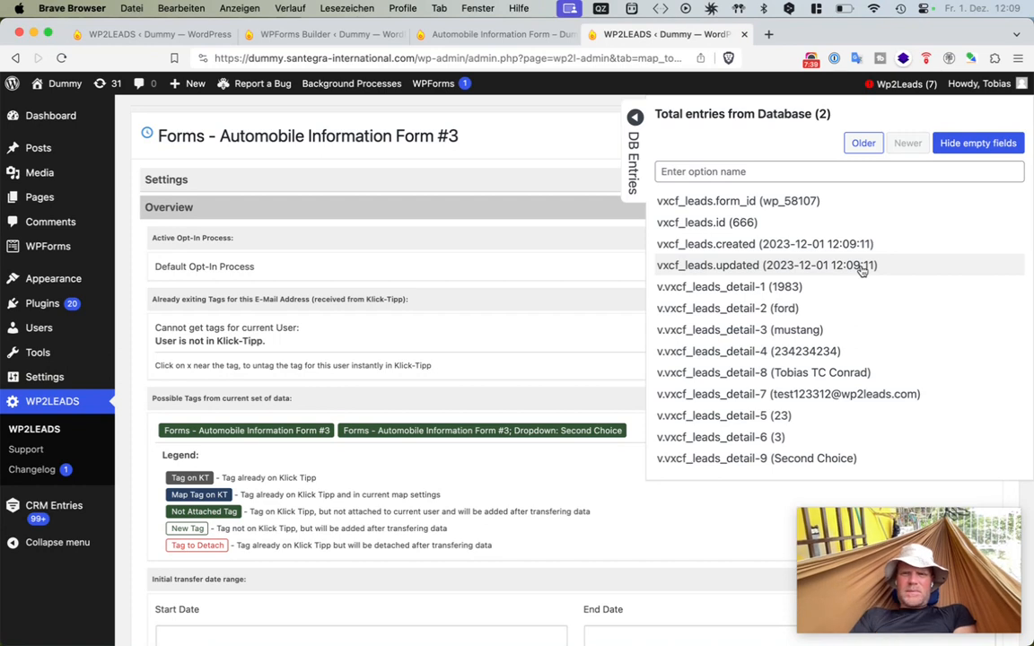
- Review the possible tags and the database entry values from the new submission
scroll(787, 409, "down", 1)
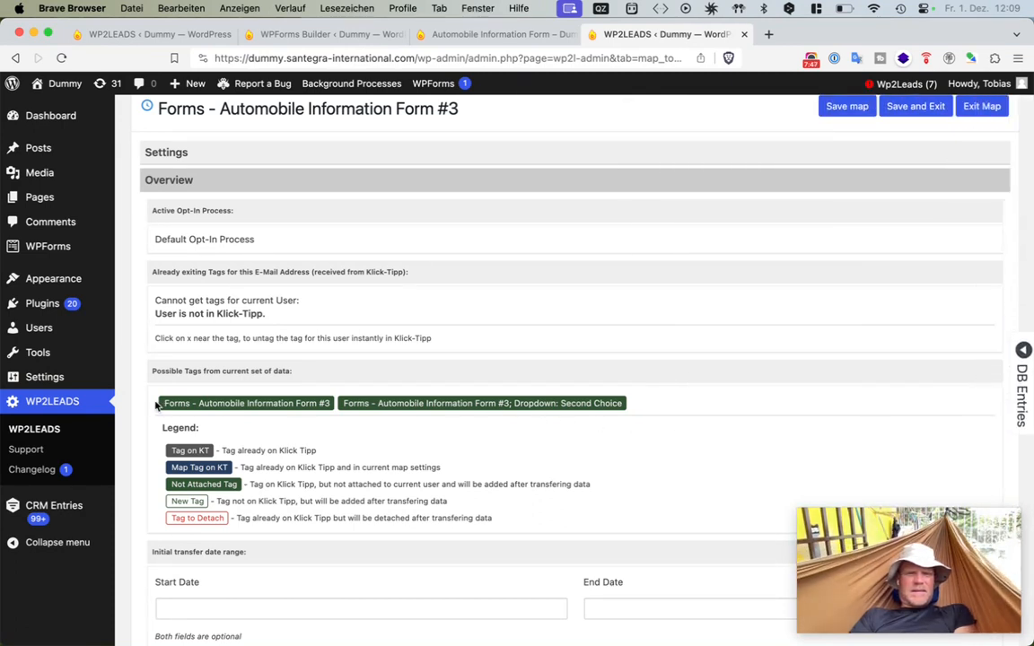
left_click_drag(159, 406, 651, 412)
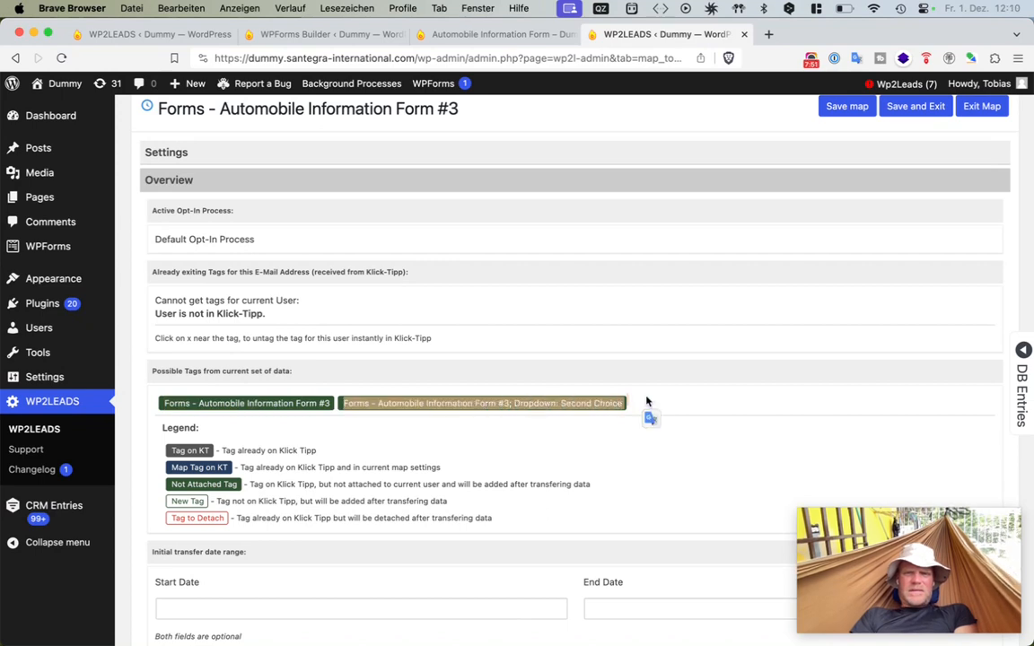
left_click(648, 404)
mouse_move(1027, 369)
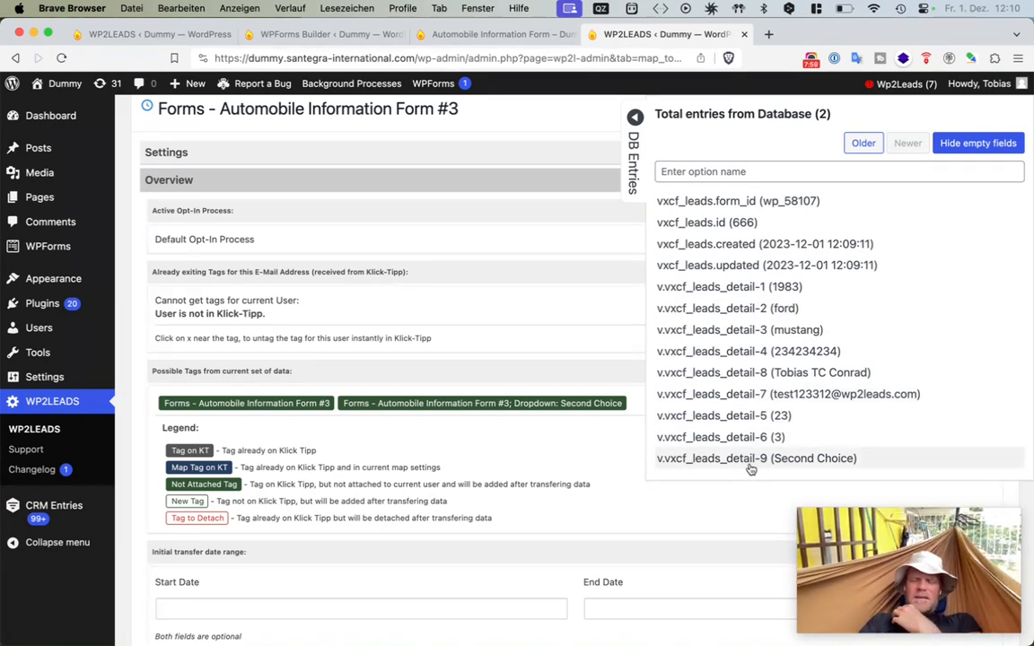
- Expand the Opt-In section and review the available default opt-in processes
scroll(524, 358, "down", 5)
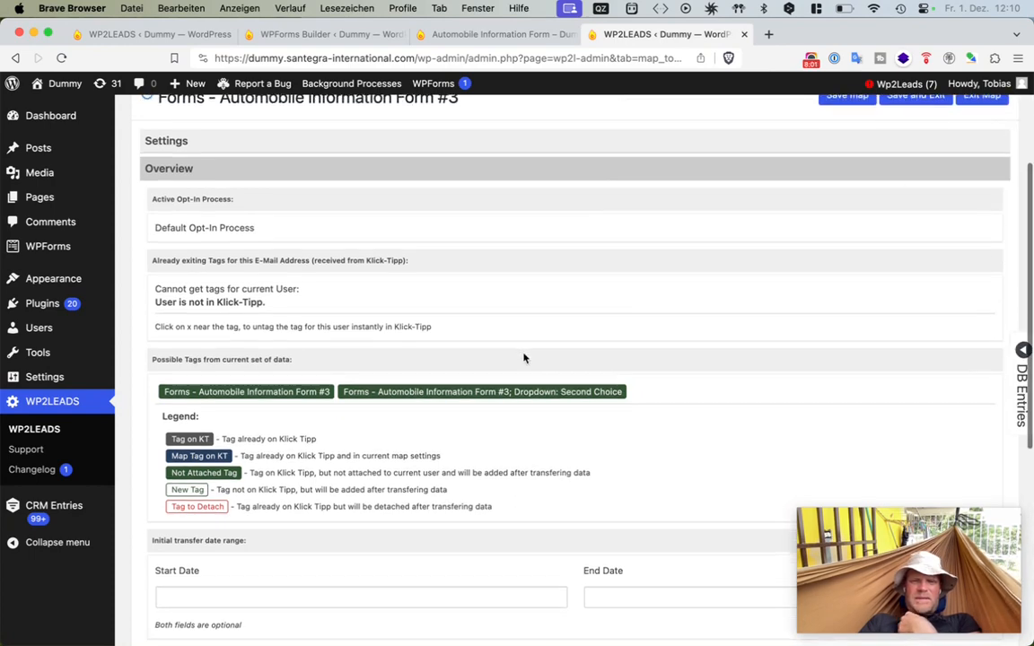
scroll(525, 358, "down", 2)
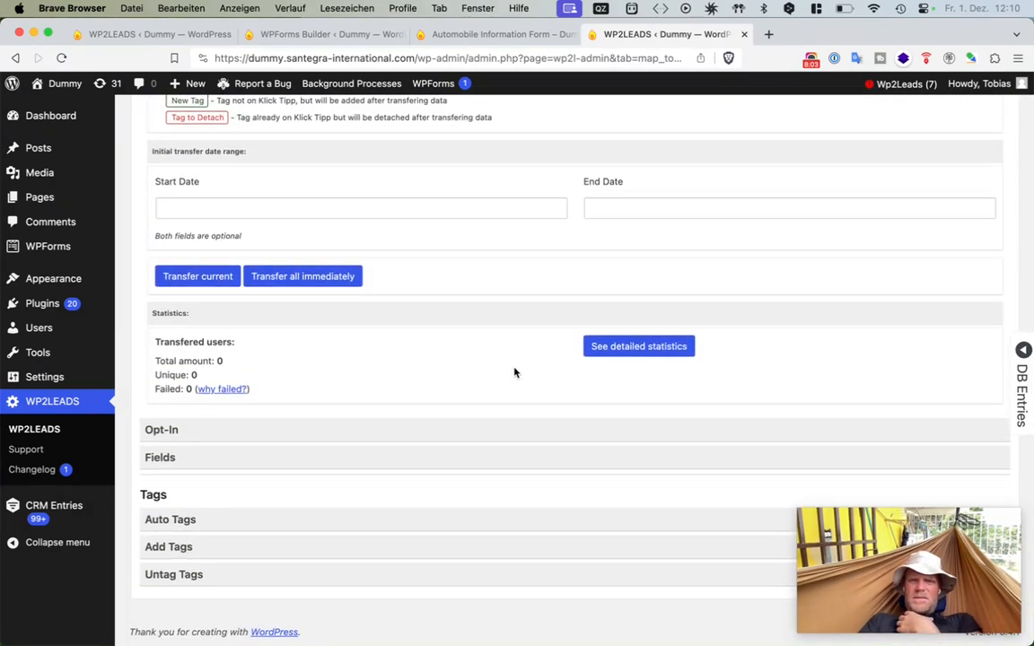
left_click(418, 439)
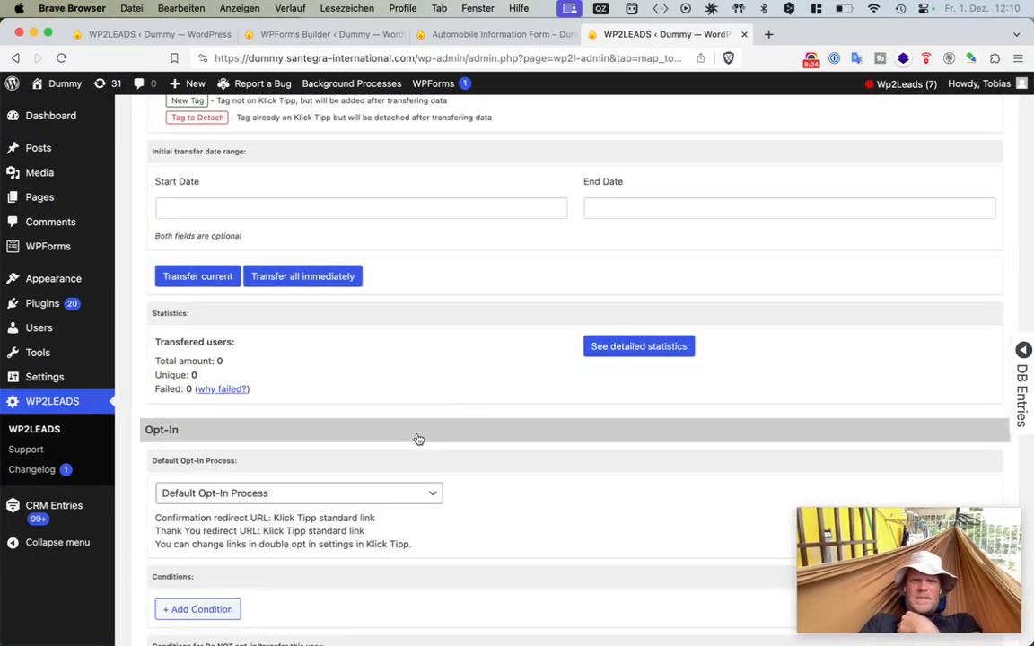
left_click(367, 495)
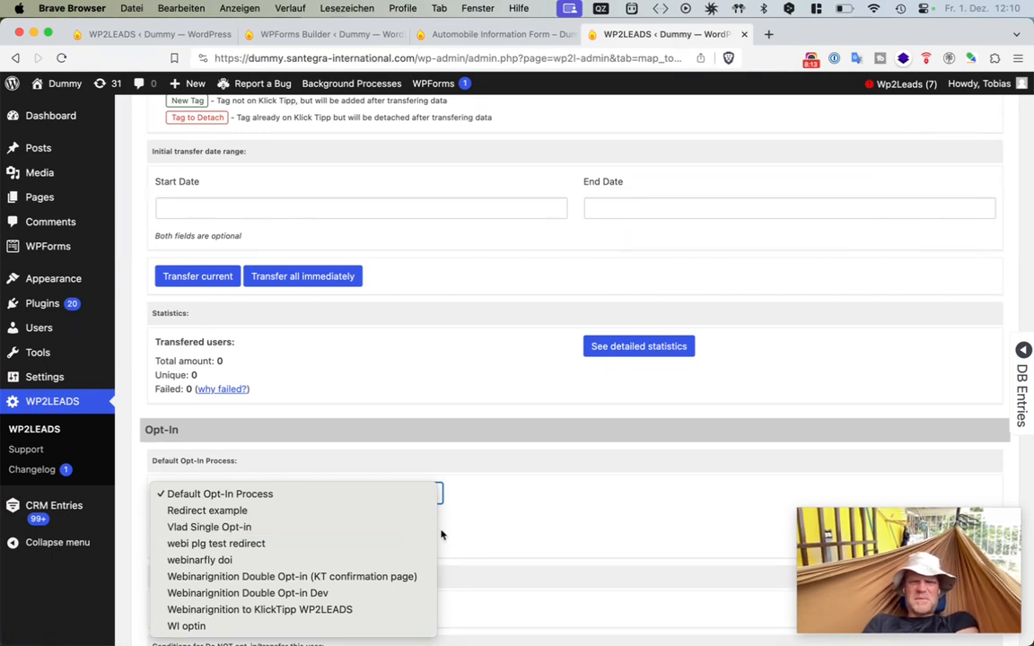
left_click(484, 526)
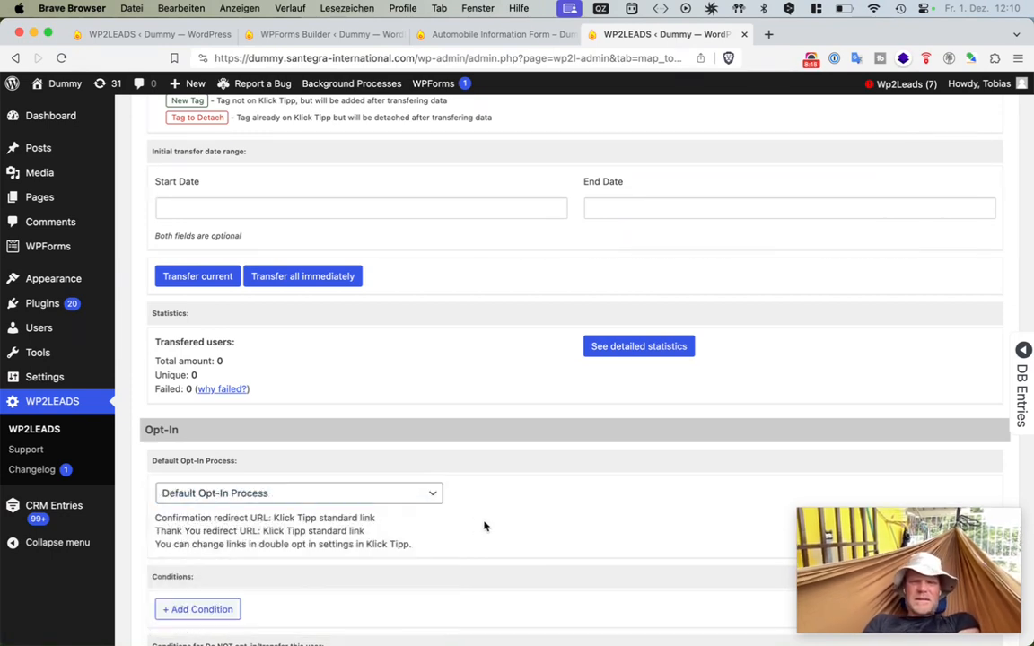
scroll(483, 526, "down", 1)
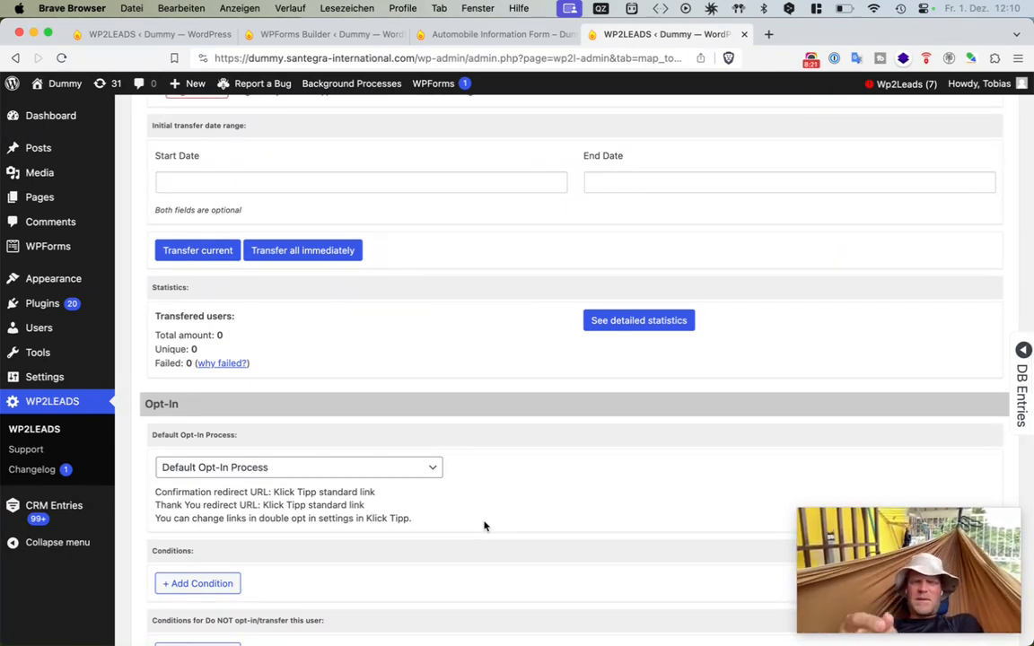
left_click(417, 469)
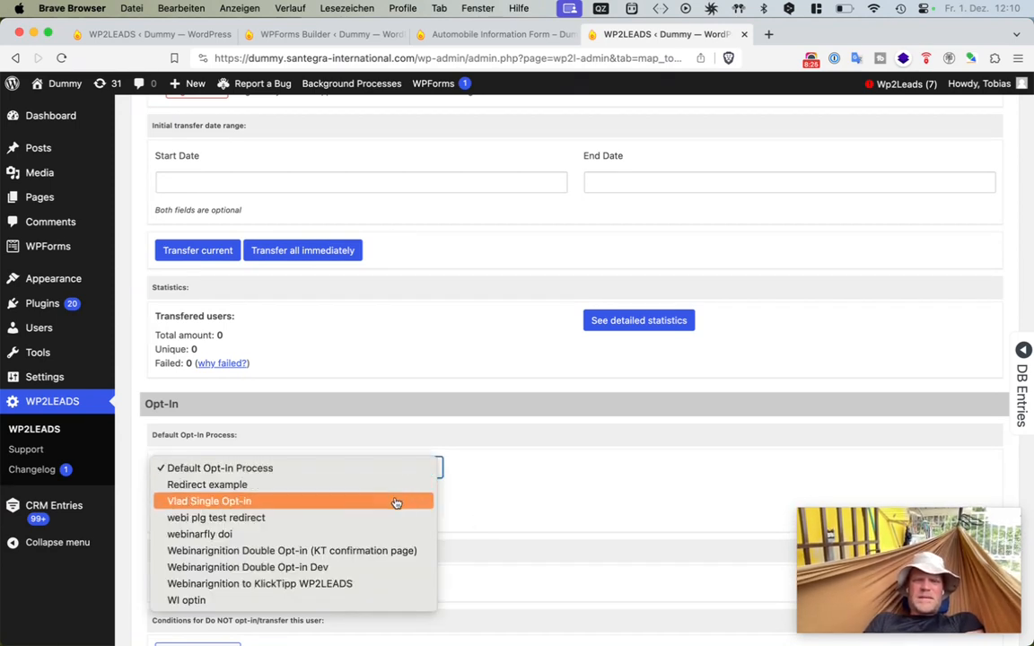
left_click(497, 487)
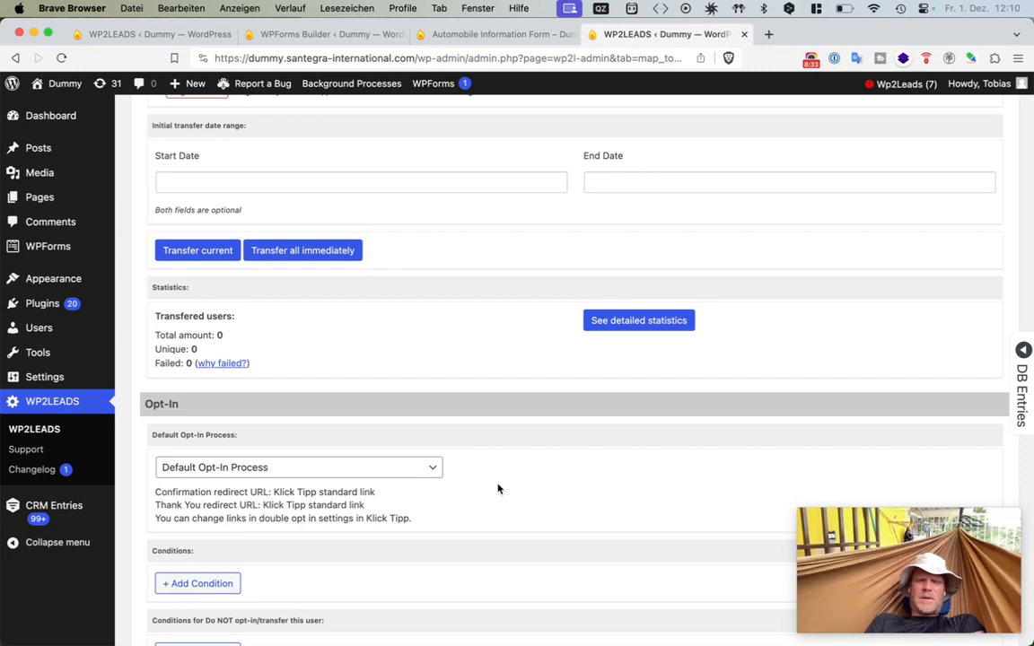
scroll(498, 489, "down", 2)
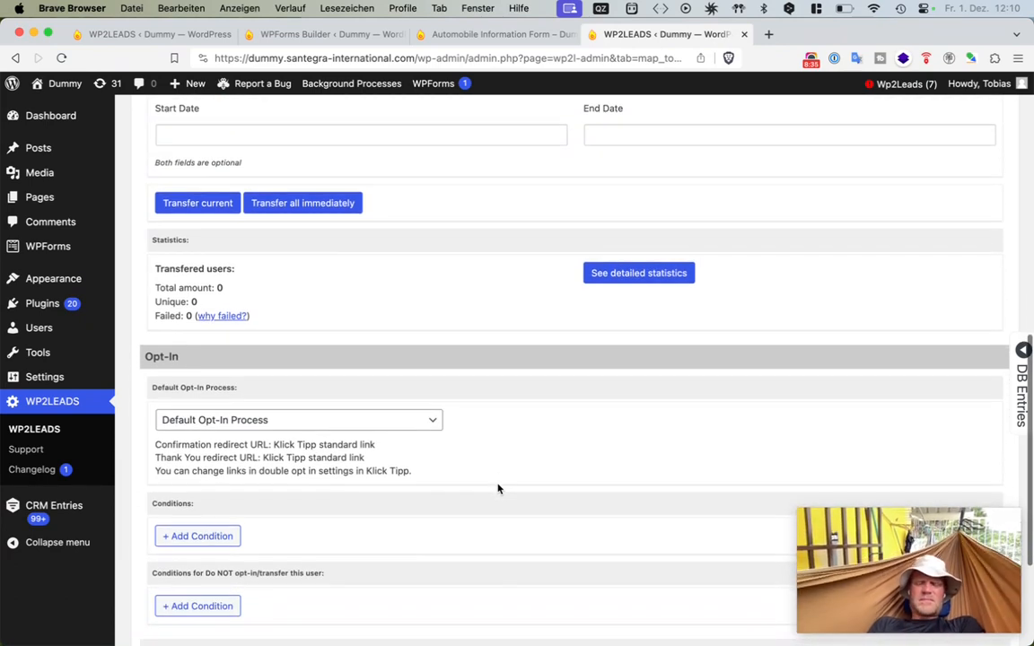
- Expand the Auto Tags section and review its settings for single and concatenated values
scroll(499, 488, "down", 5)
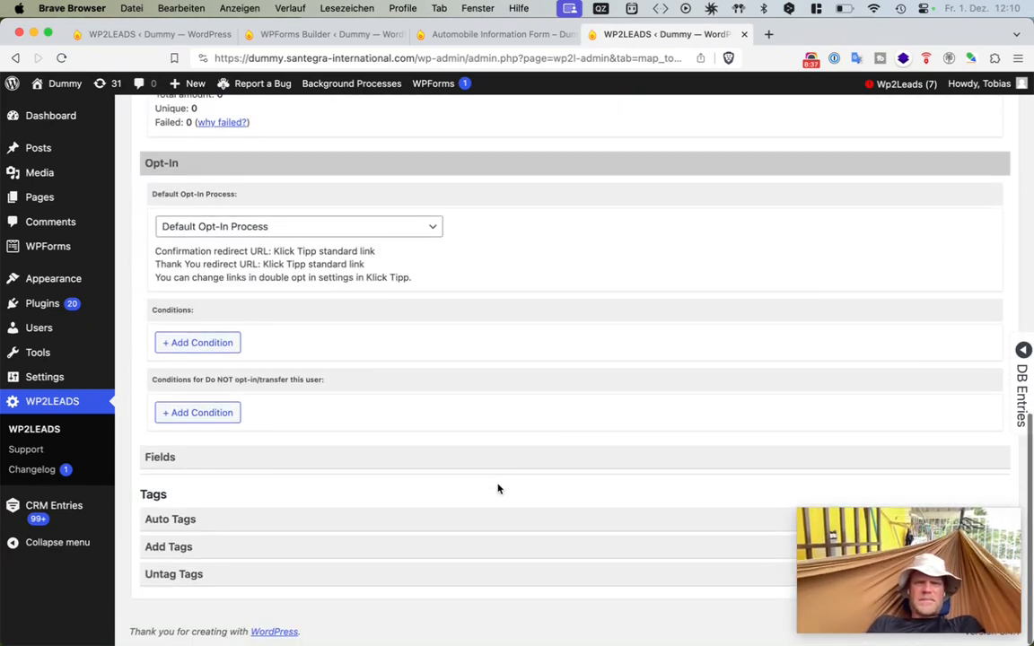
scroll(498, 489, "up", 9)
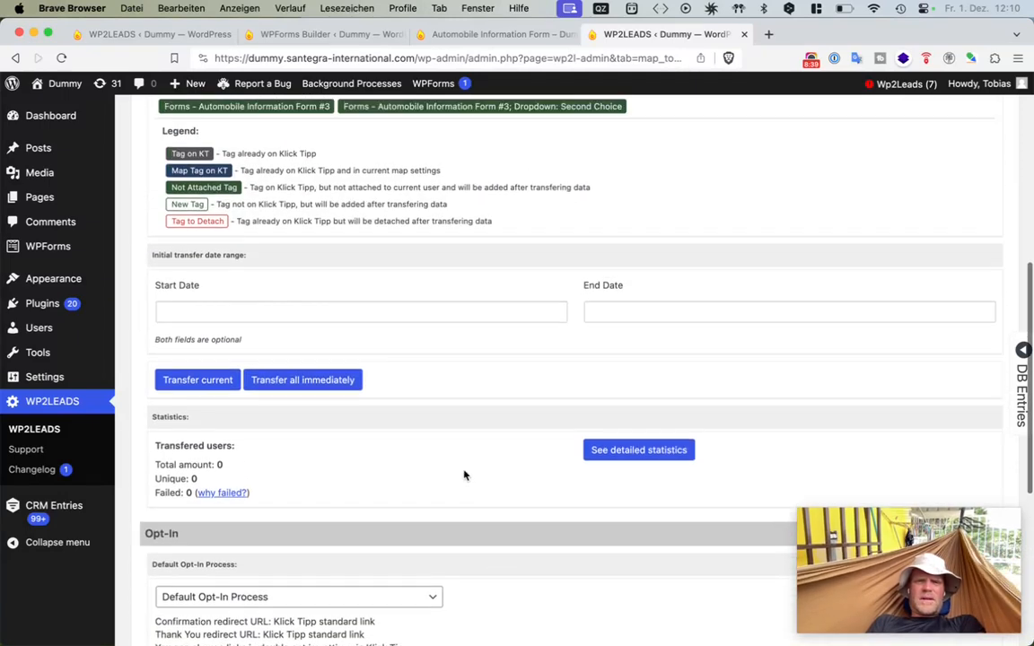
left_click_drag(155, 443, 353, 493)
left_click(319, 493)
scroll(319, 493, "down", 9)
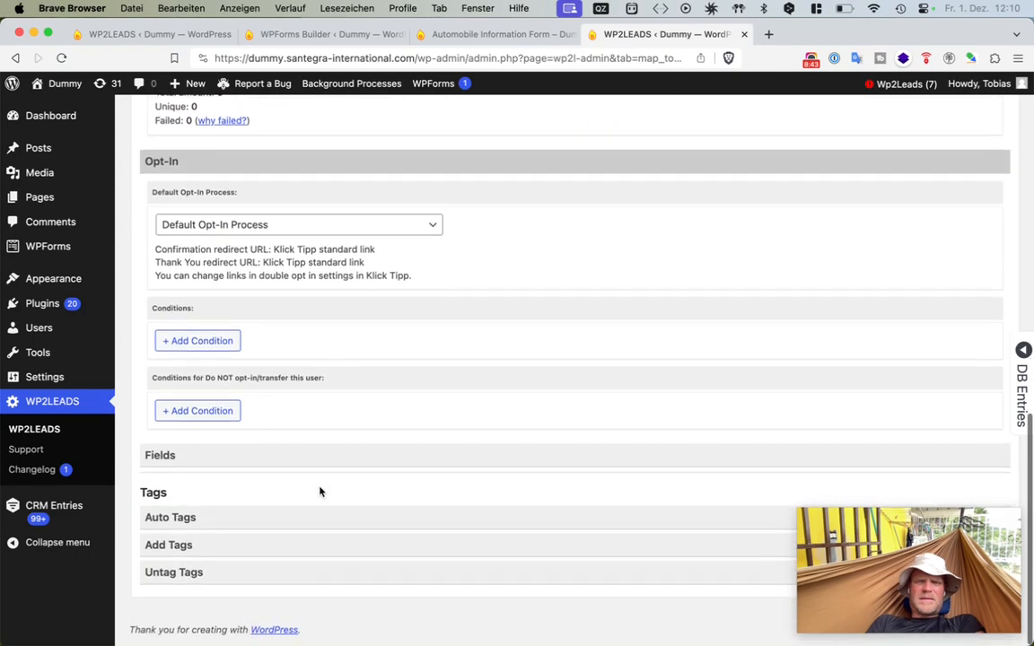
scroll(250, 519, "up", 1)
left_click(247, 522)
scroll(245, 515, "down", 1)
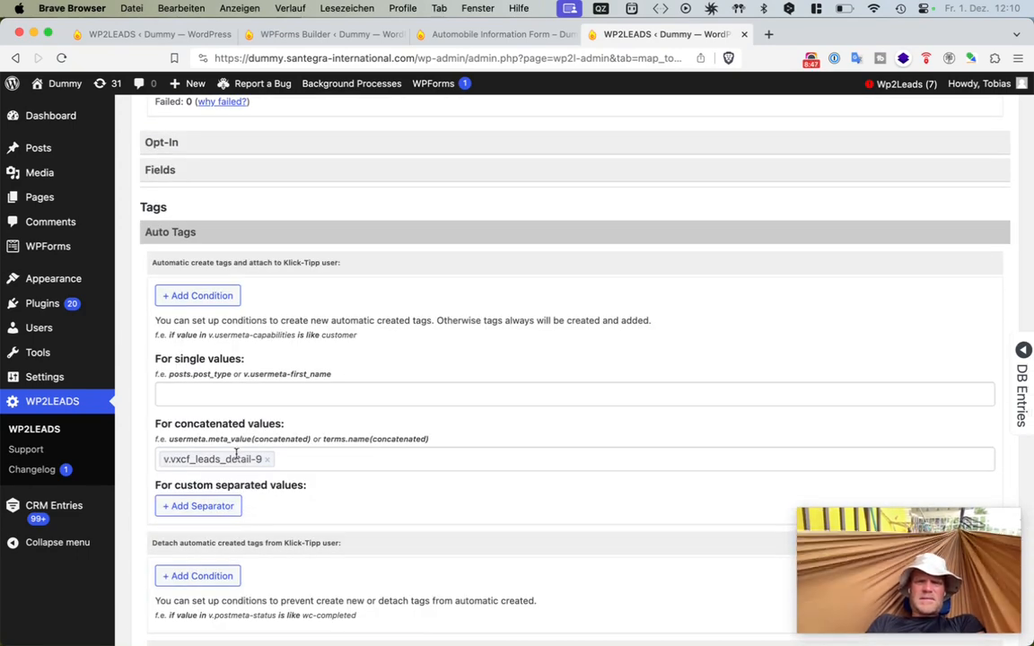
mouse_move(1027, 294)
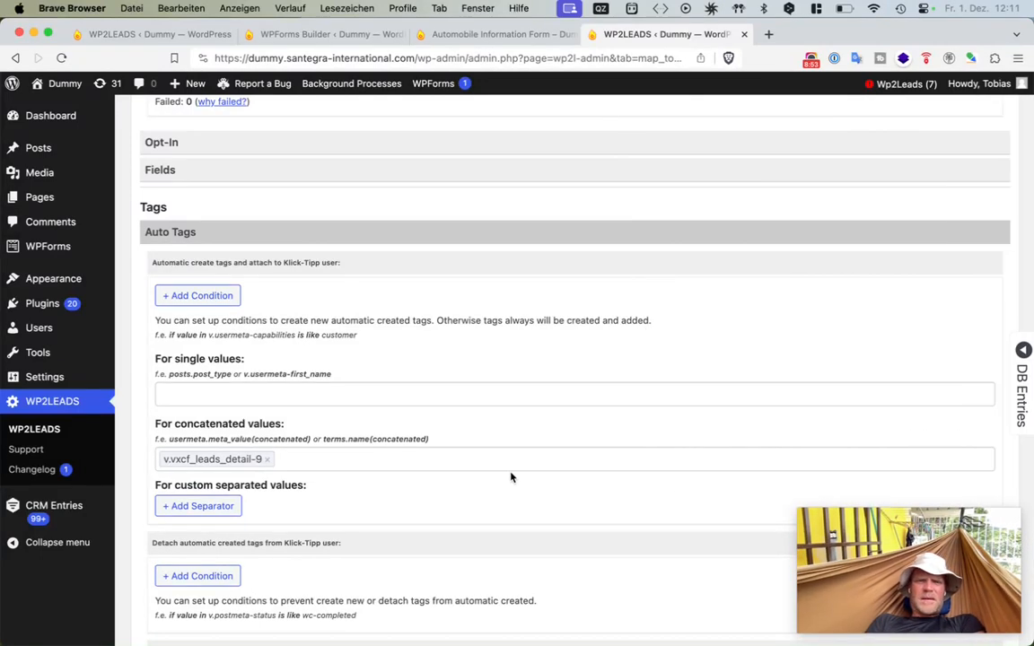
- Copy the form name from the possible tags and paste it into the tag filter of the Tools page opened in a new tab
scroll(511, 478, "up", 5)
scroll(510, 477, "up", 5)
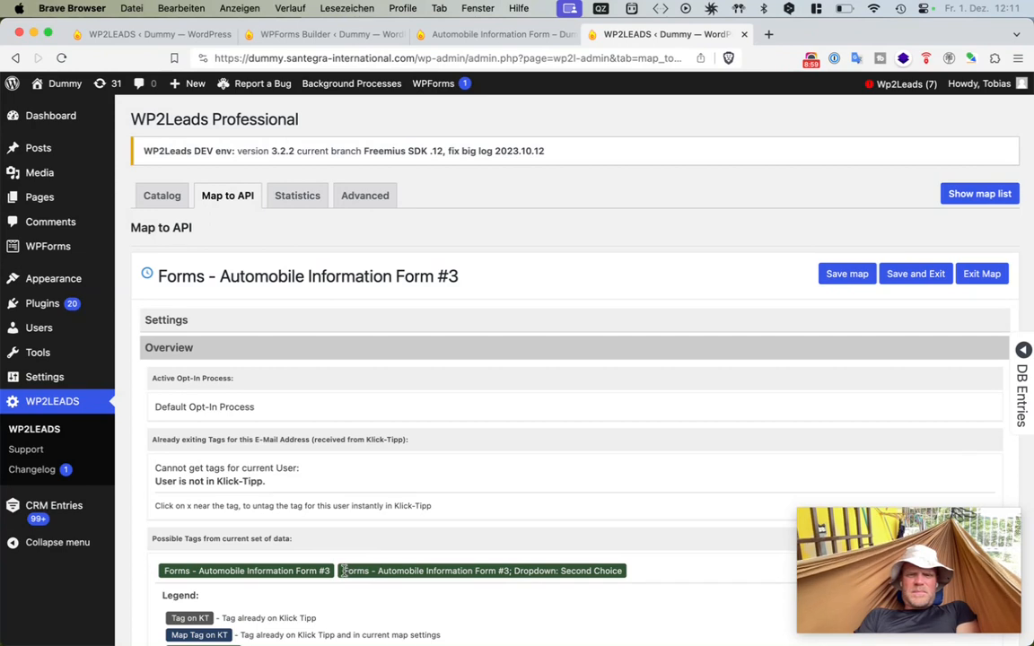
left_click_drag(343, 570, 498, 570)
key("super+c")
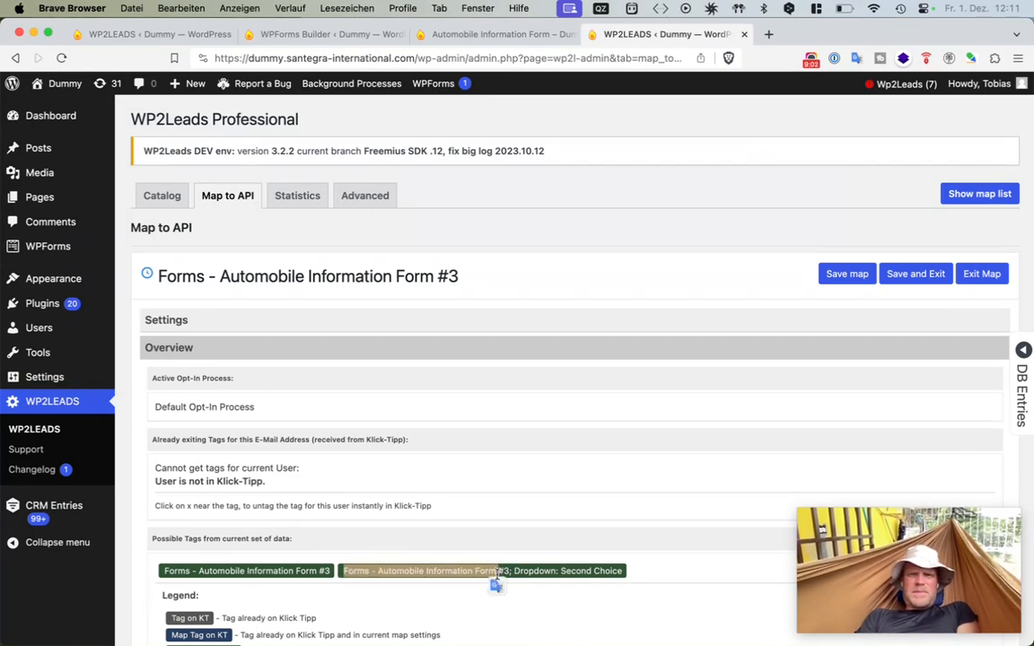
left_click(365, 197)
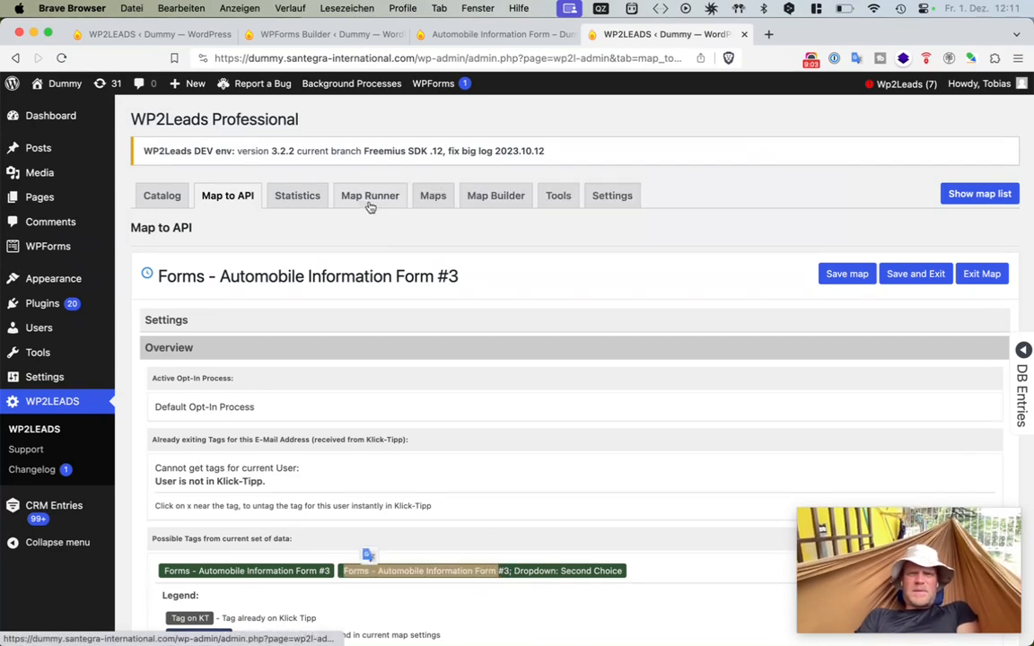
left_click(559, 202, "super")
left_click(807, 33)
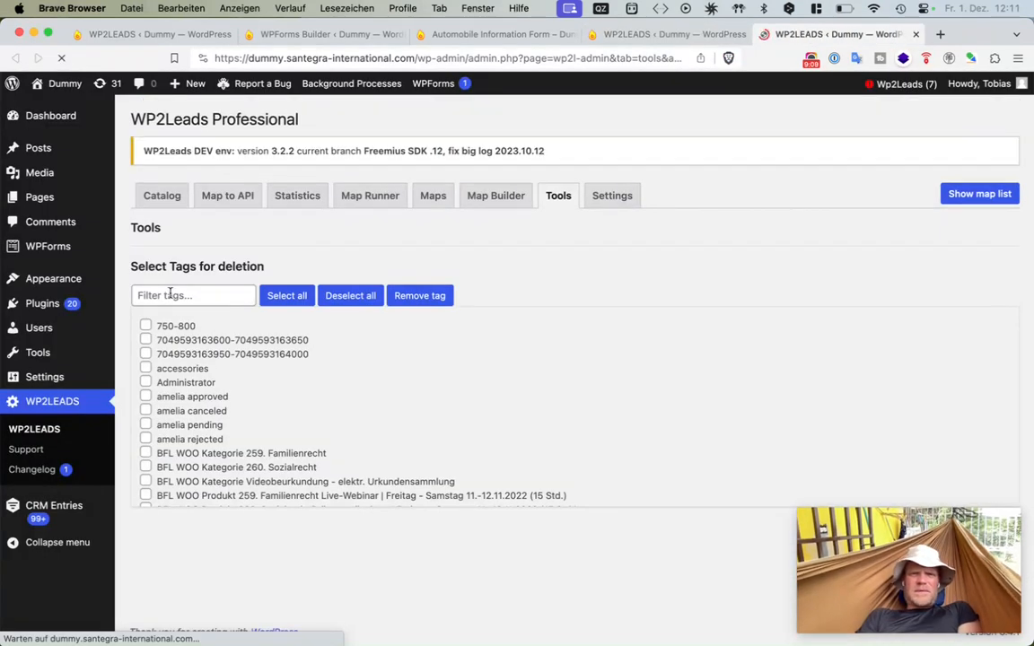
left_click(169, 295)
key("super+v")
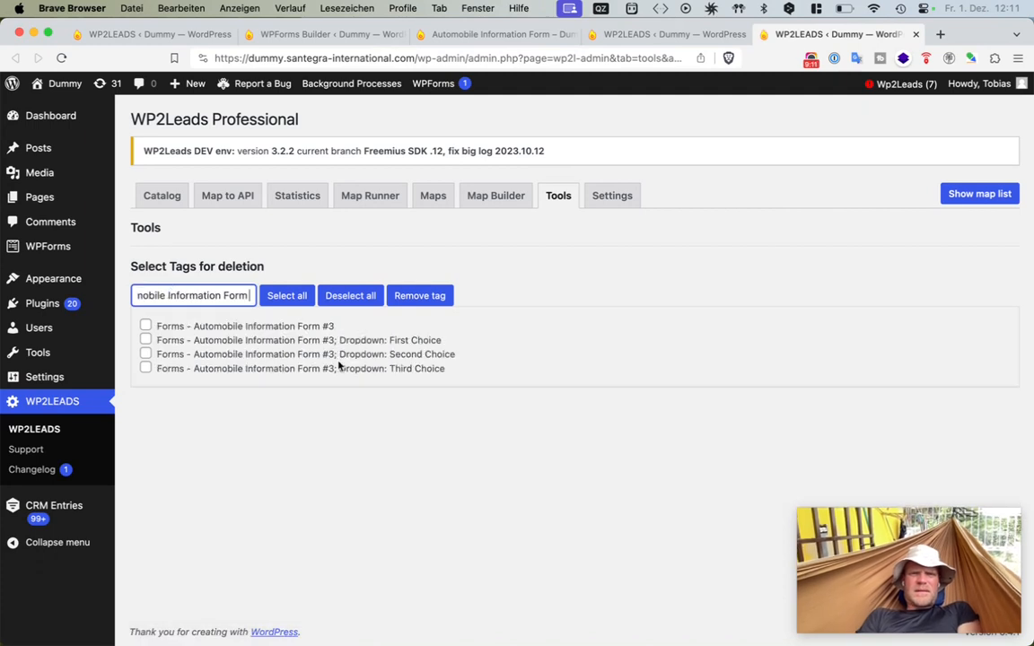
left_click_drag(481, 375, 132, 350)
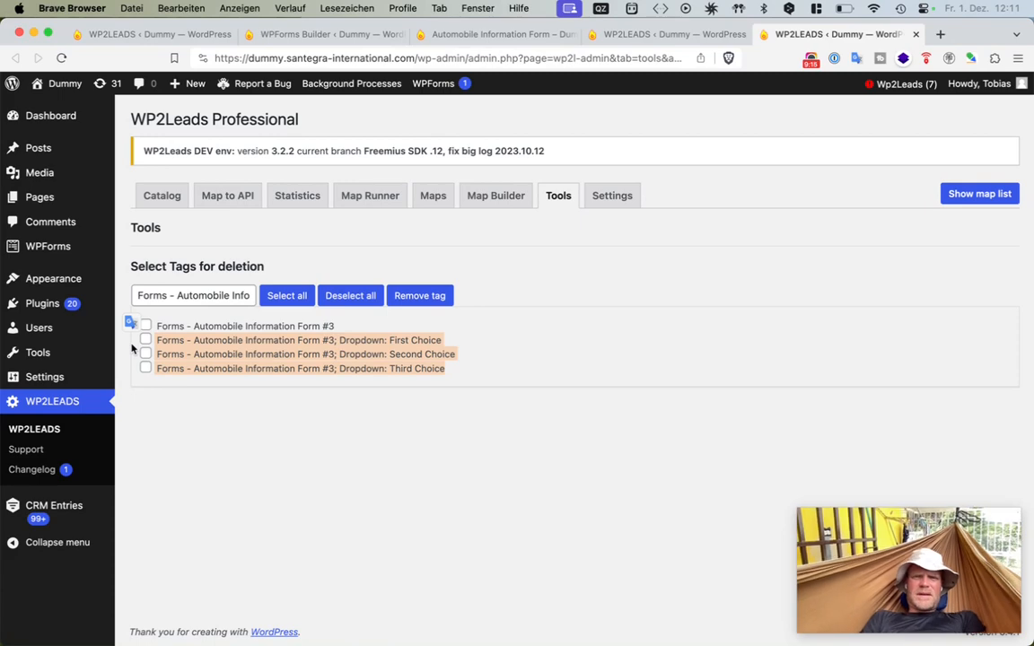
left_click(510, 319)
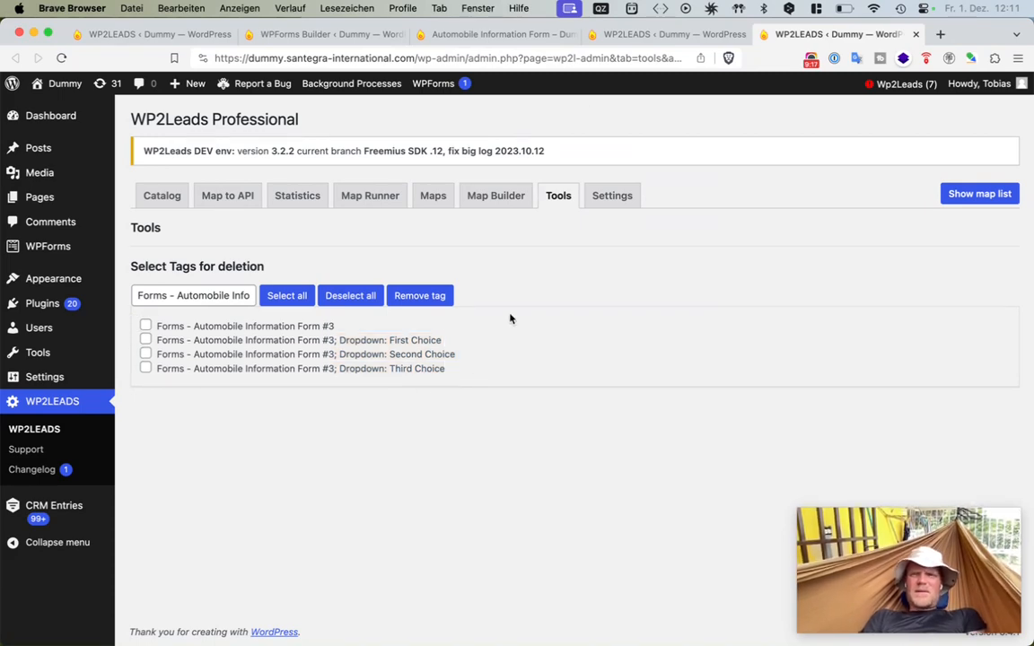
- In the form builder, add a fourth Dropdown choice named Forth Choice and save the form
left_click(456, 32)
left_click(328, 33)
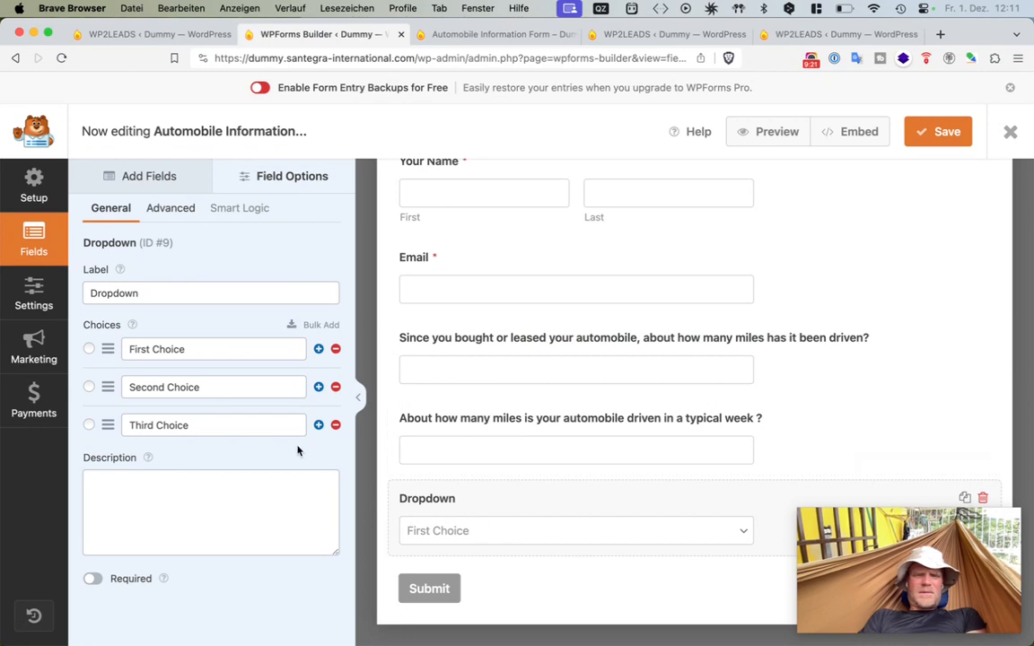
left_click(319, 425)
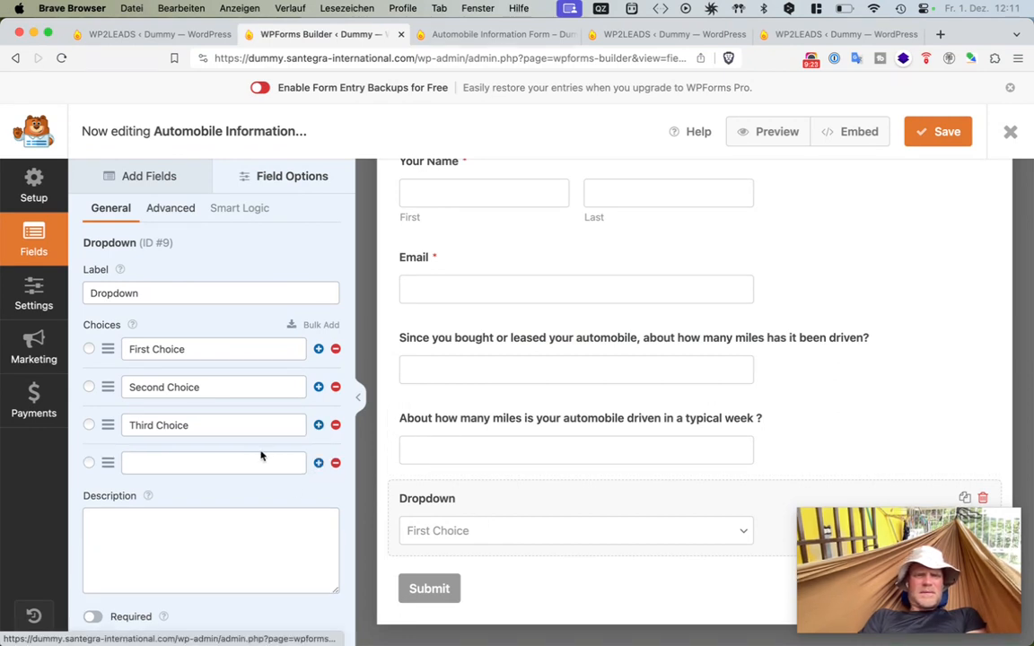
left_click(250, 458)
type("F")
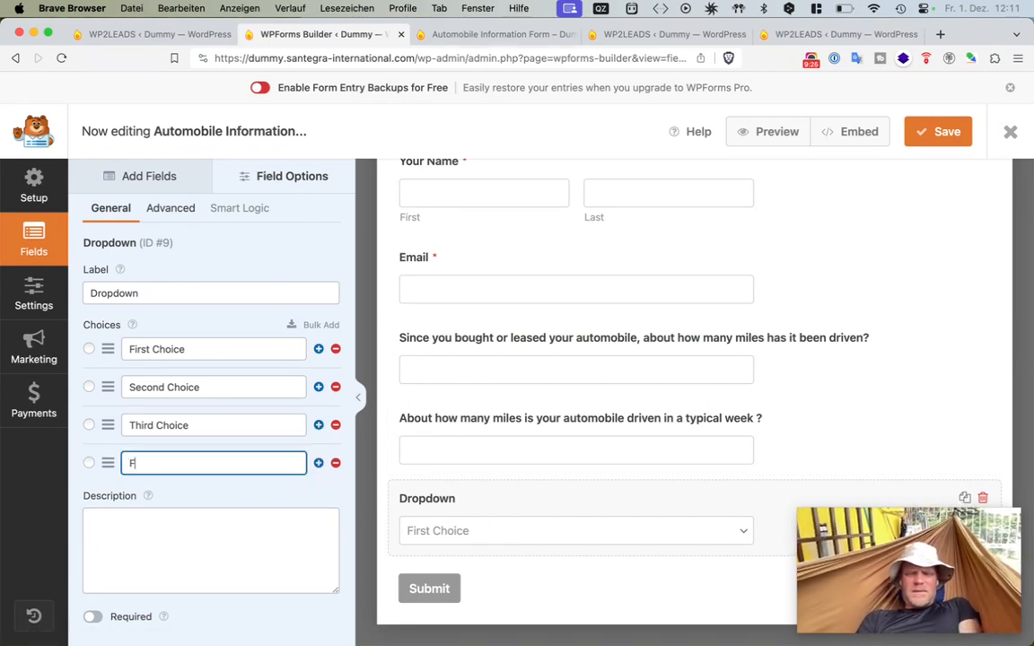
type("orth Choice")
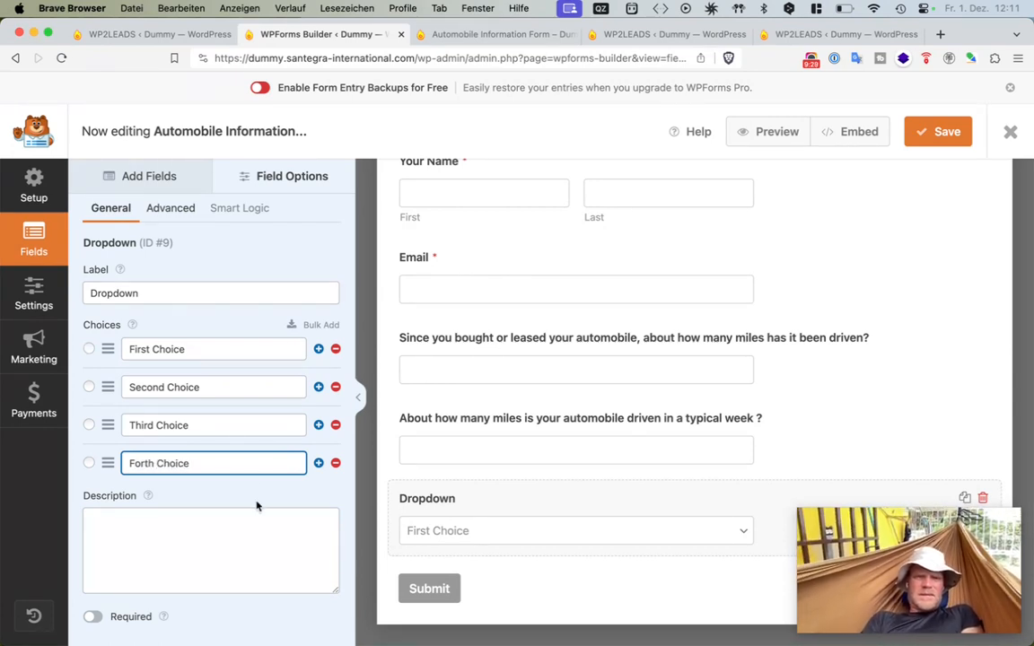
left_click(949, 131)
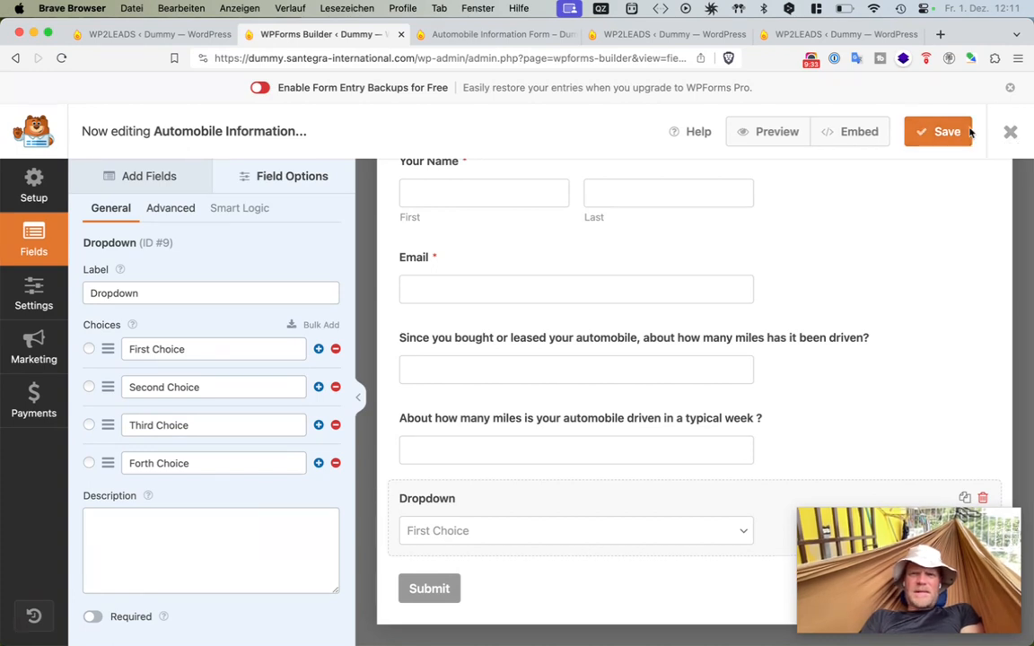
- Reload the form preview and pick Forth Choice in the Dropdown
left_click(525, 36)
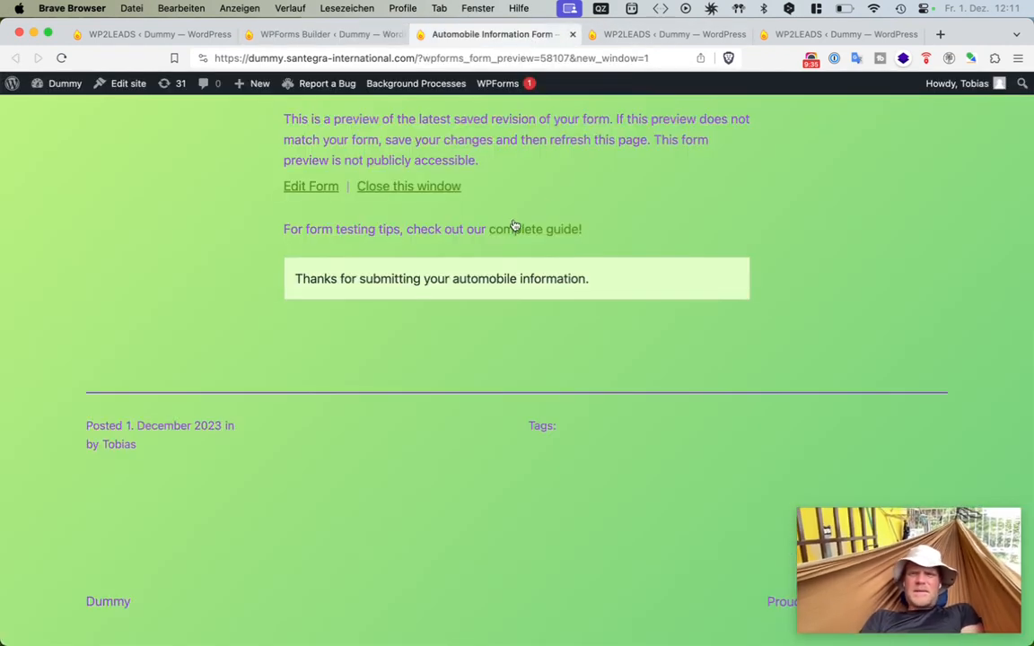
key("super+r")
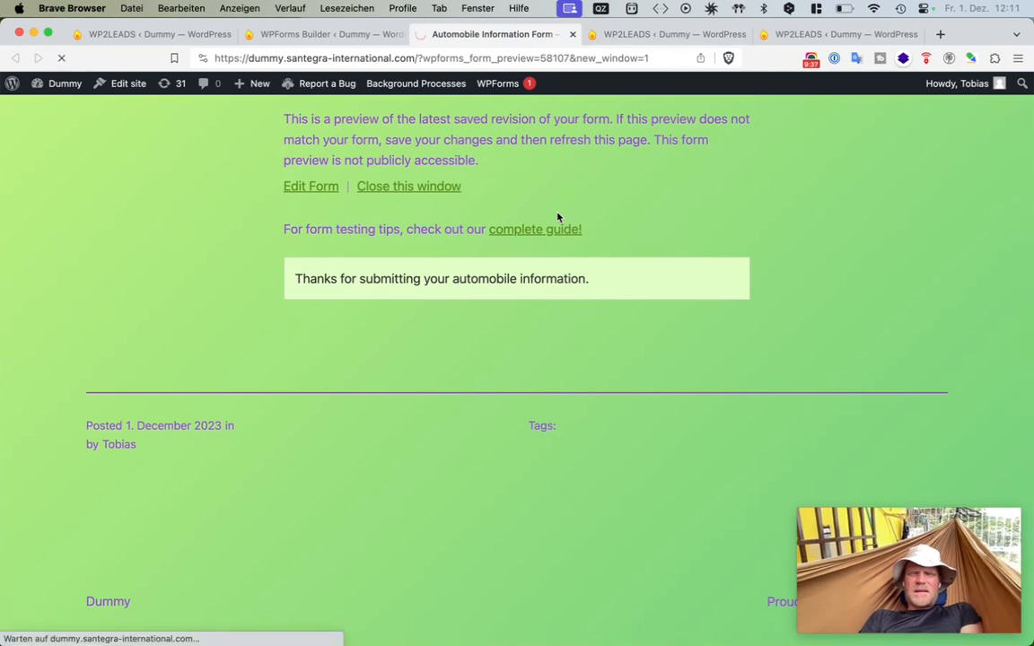
scroll(557, 217, "down", 5)
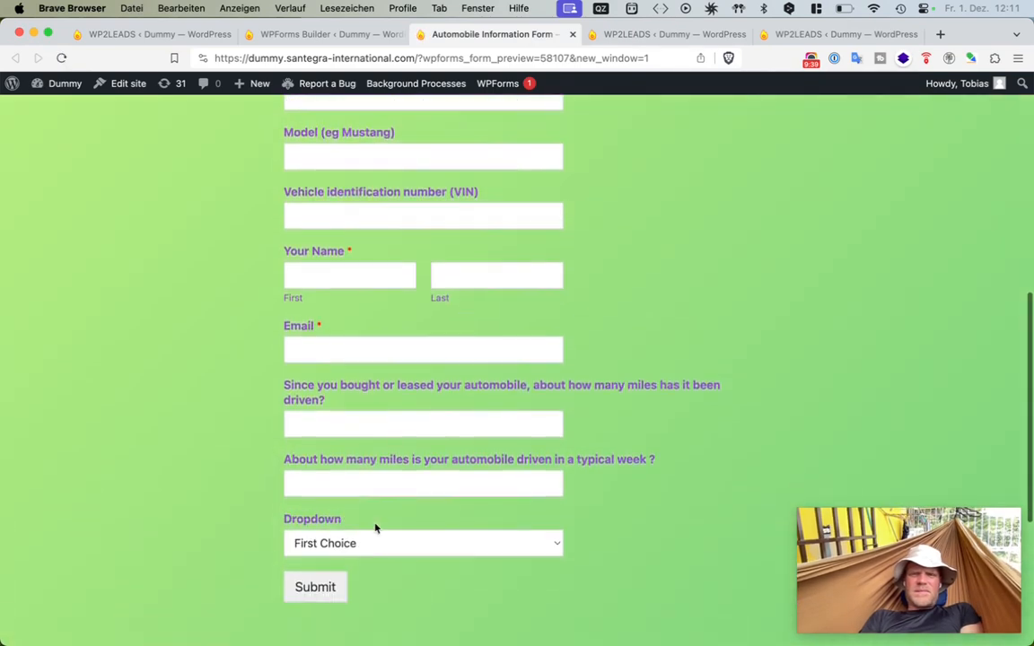
left_click(376, 551)
left_click(383, 602)
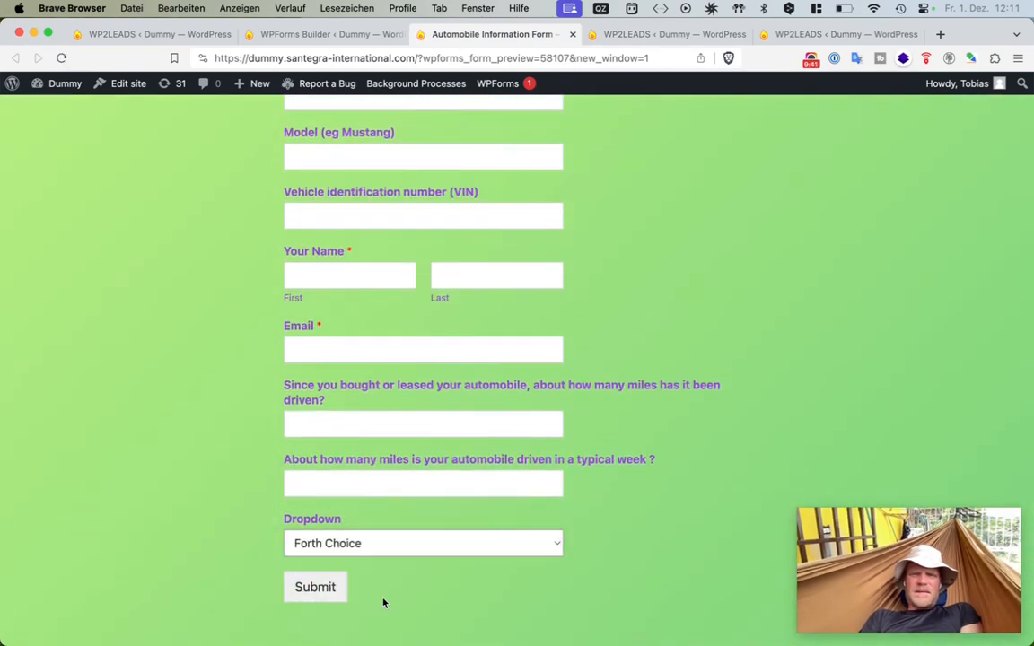
- Reload the map, open Change replacements under Settings and save the auto-create tags using the Dropdown label
left_click(620, 36)
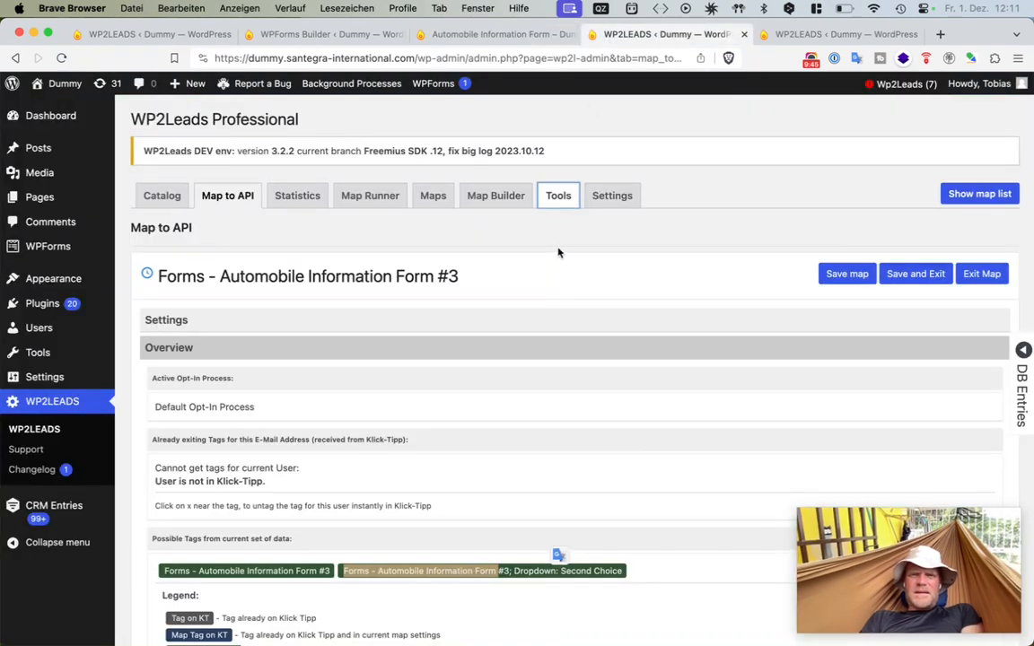
key("super+r")
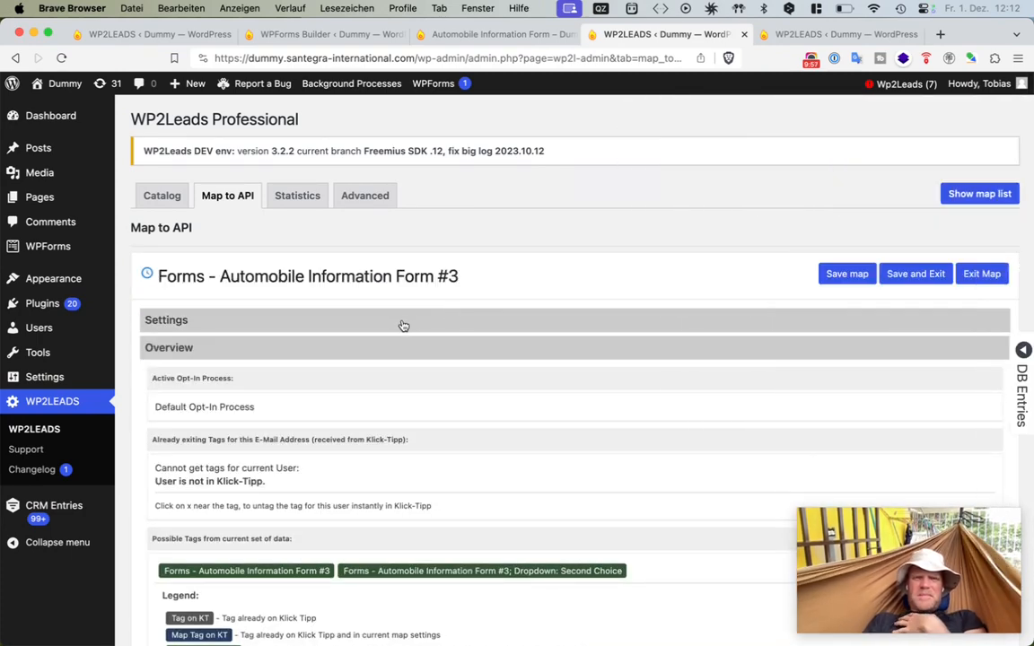
left_click(403, 320)
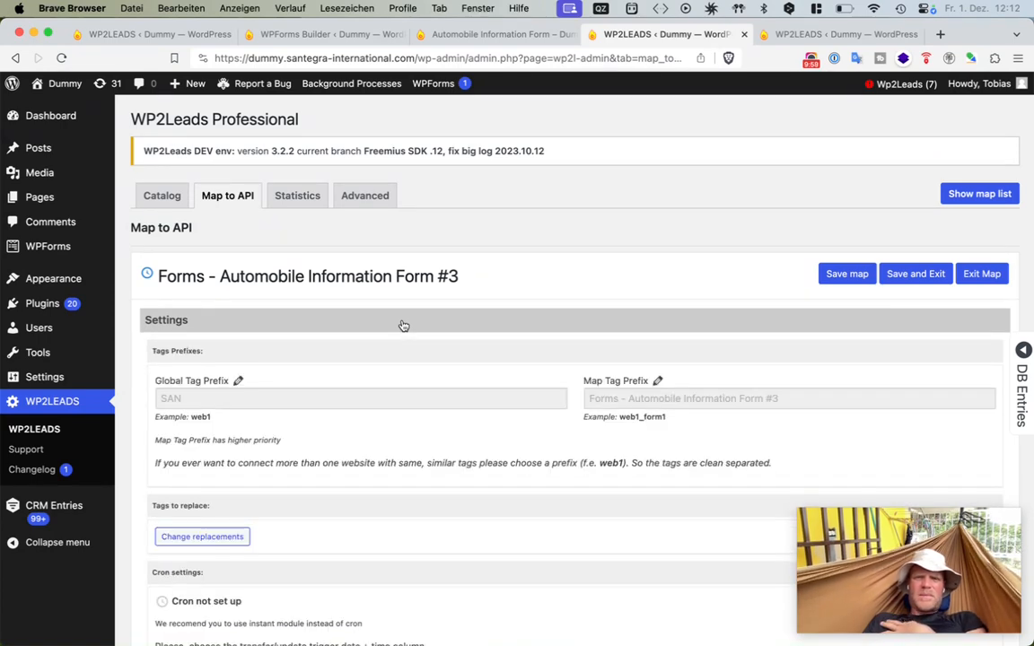
scroll(404, 326, "down", 5)
scroll(403, 326, "down", 1)
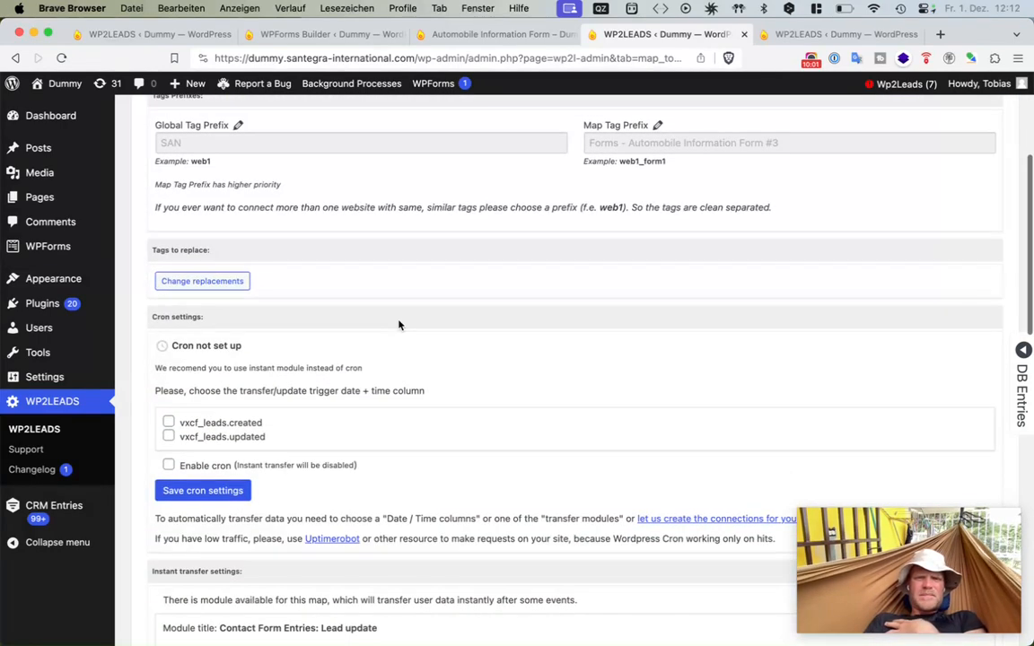
left_click(219, 280)
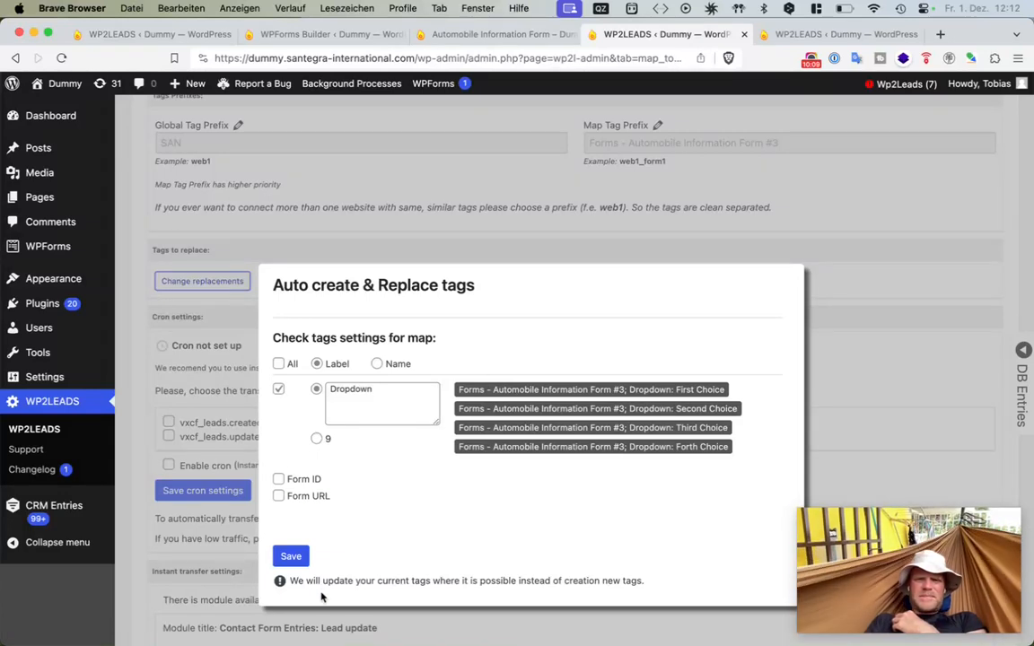
left_click(368, 404)
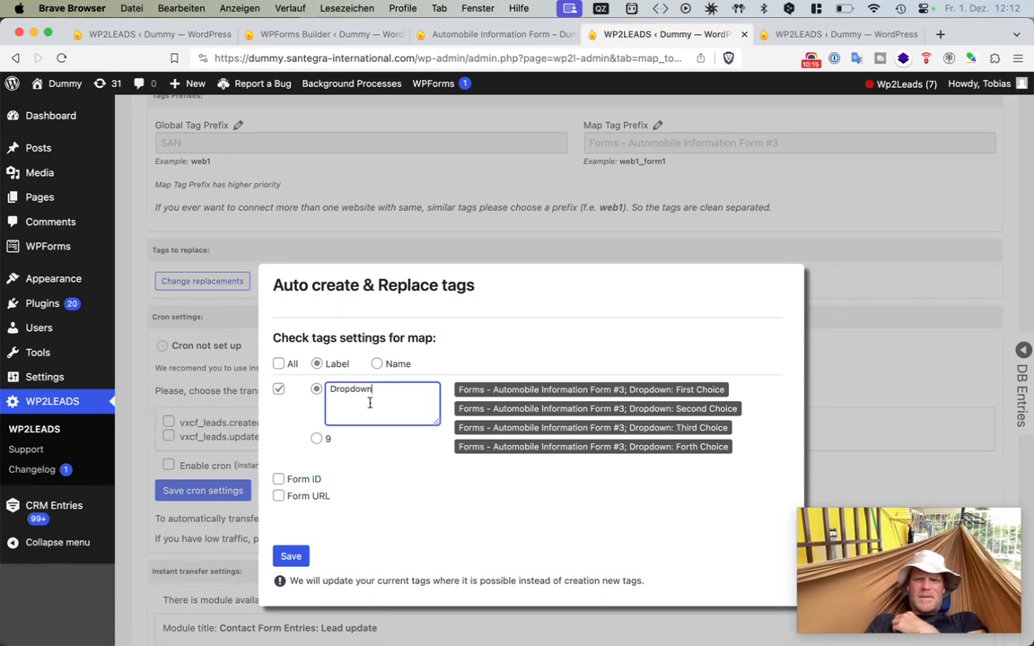
left_click(301, 559)
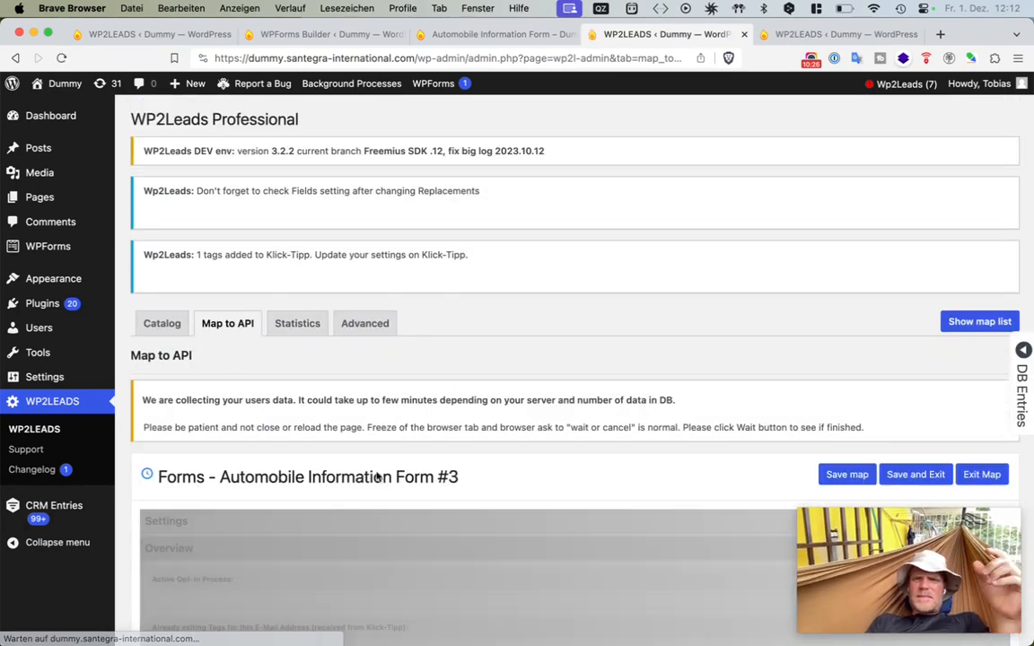
- Reload the Tools page and filter the tags for deletion by forms to check the dropdown choice tags
left_click(803, 34)
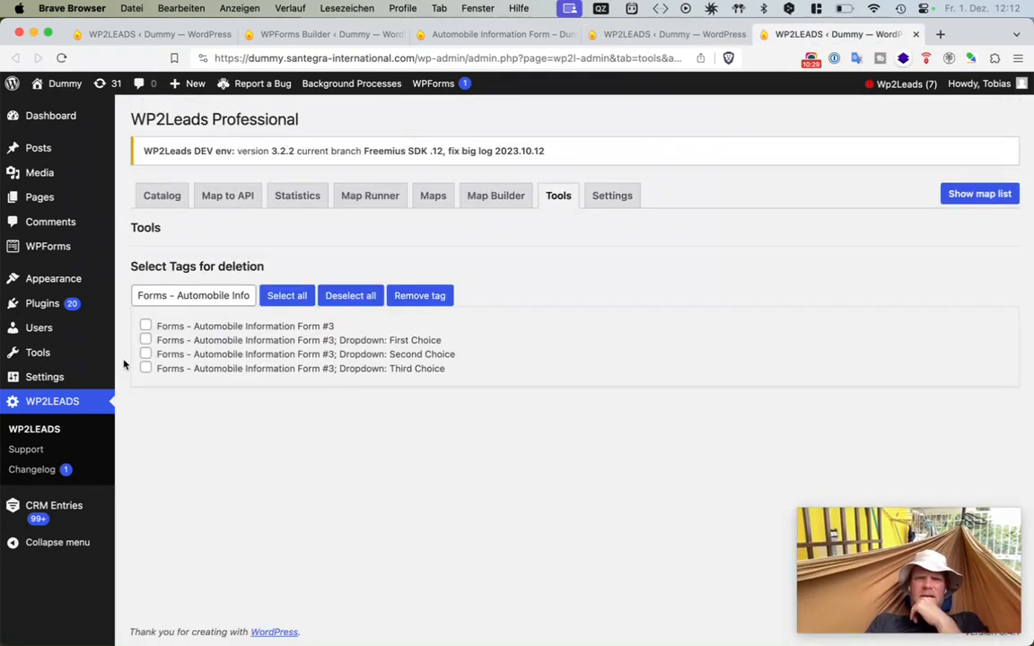
left_click(237, 294)
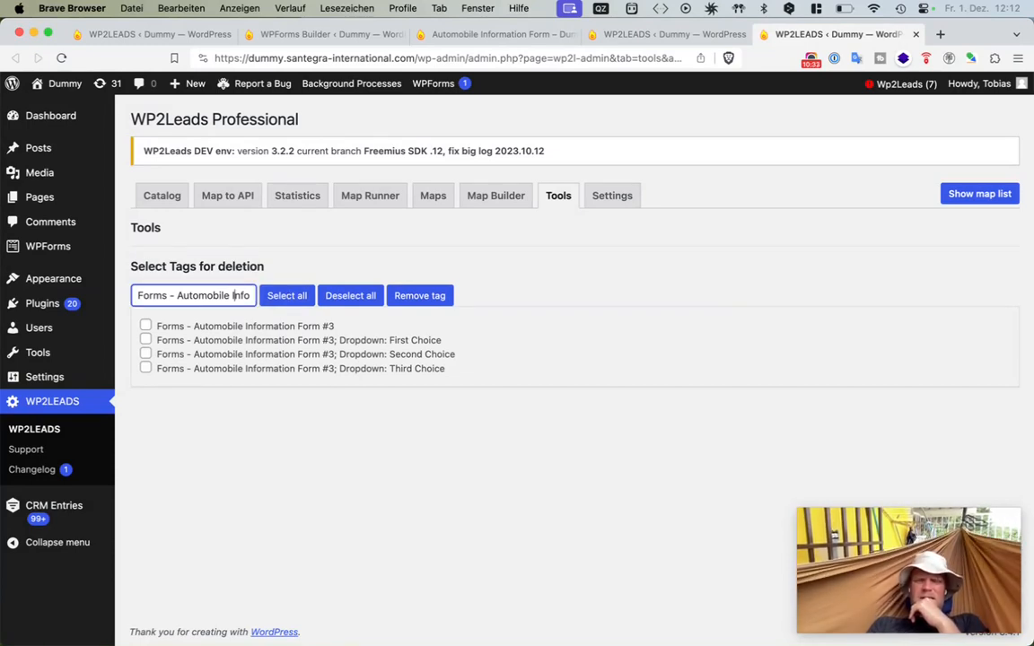
key("super+r")
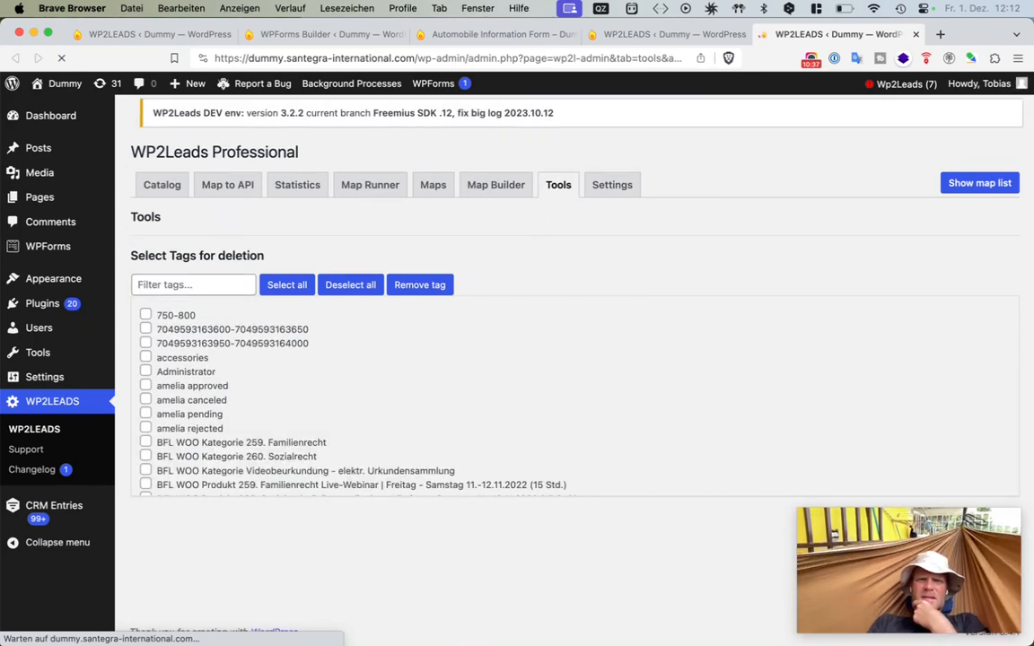
left_click(212, 298)
type("forms")
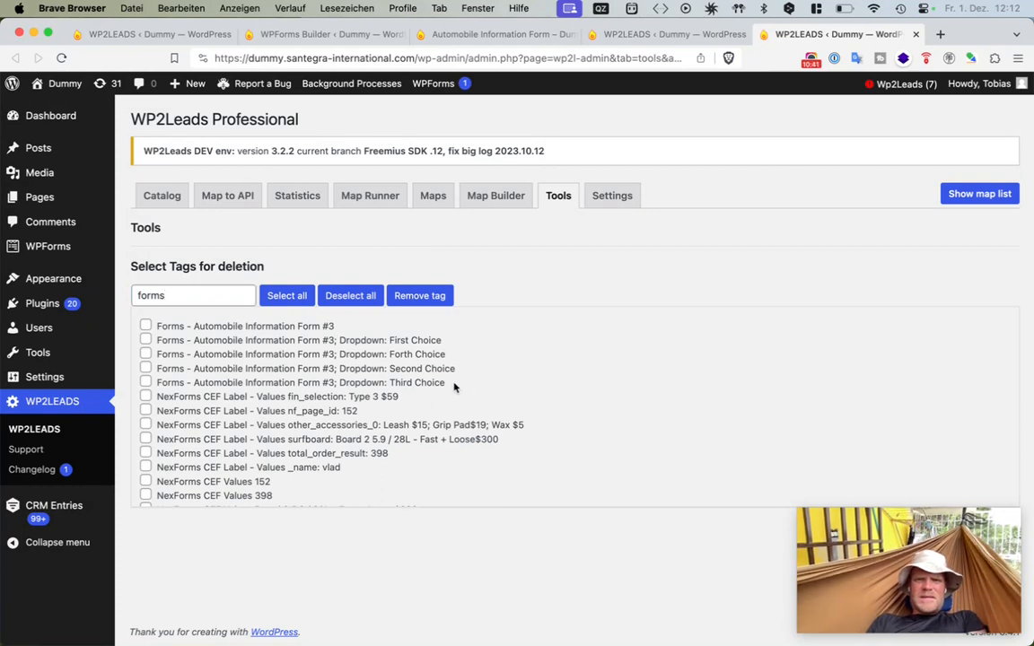
left_click_drag(447, 384, 158, 347)
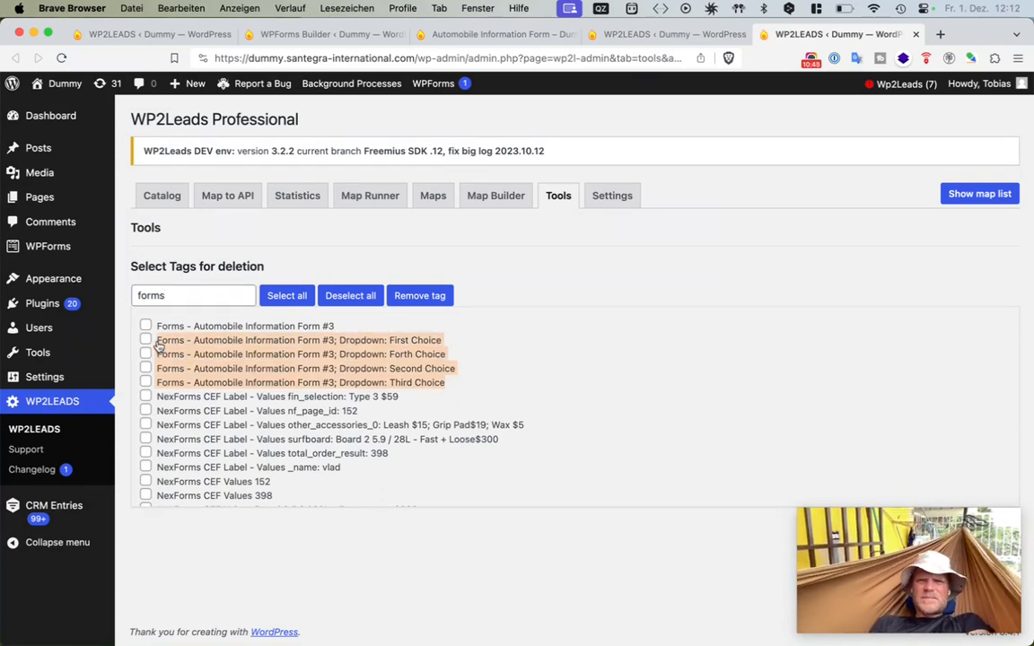
- Return to the map and review the possible tags in its overview
left_click(583, 34)
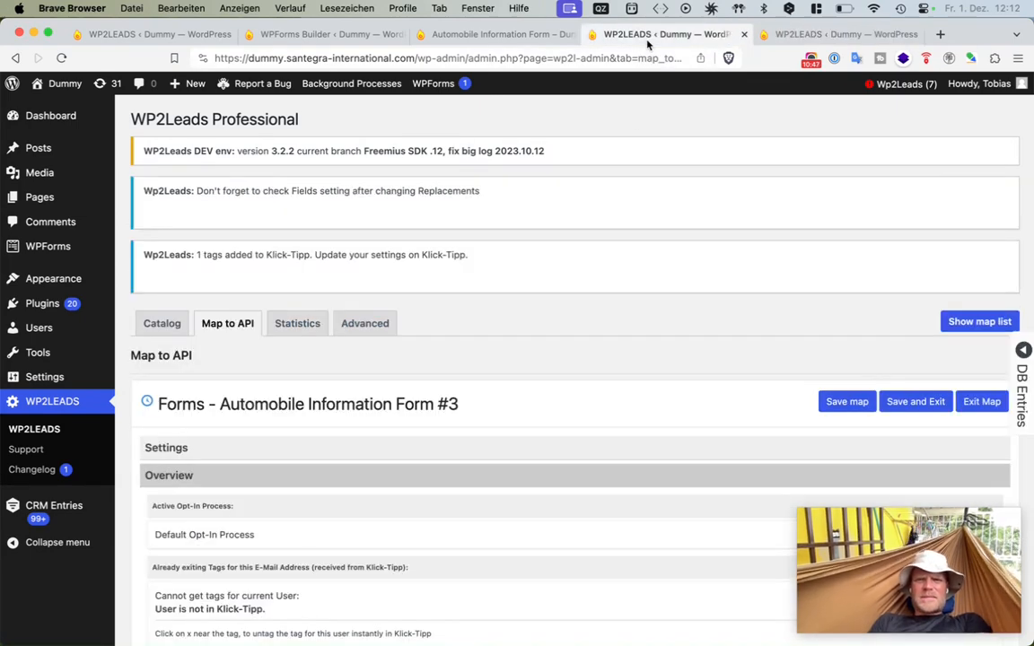
scroll(503, 373, "down", 12)
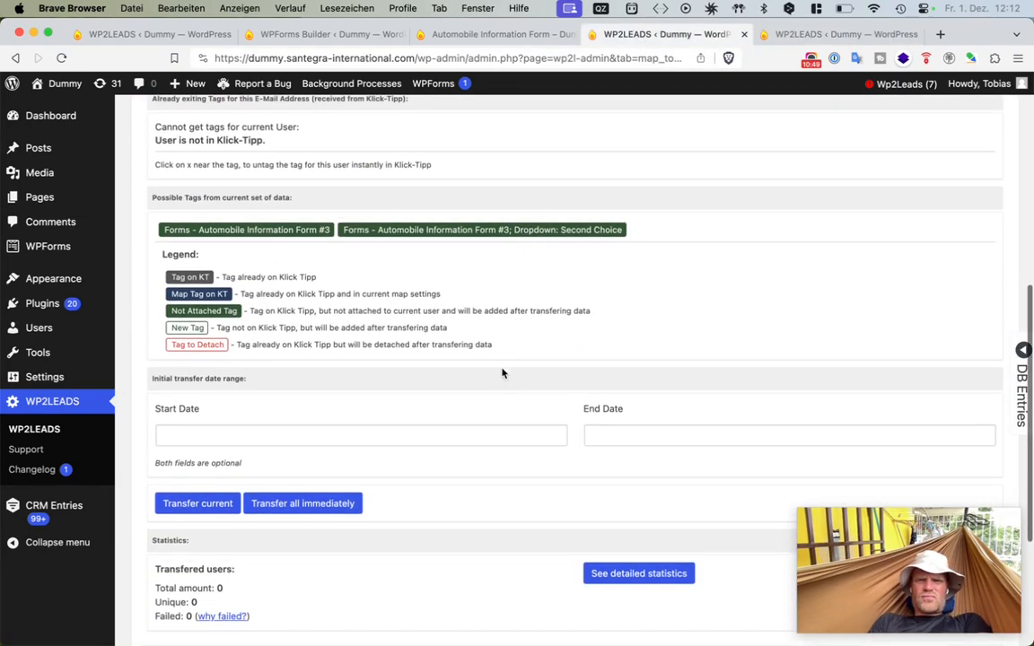
- Open CRM Entries in a new tab and show the entries of the Automobile Information Form
scroll(502, 372, "down", 3)
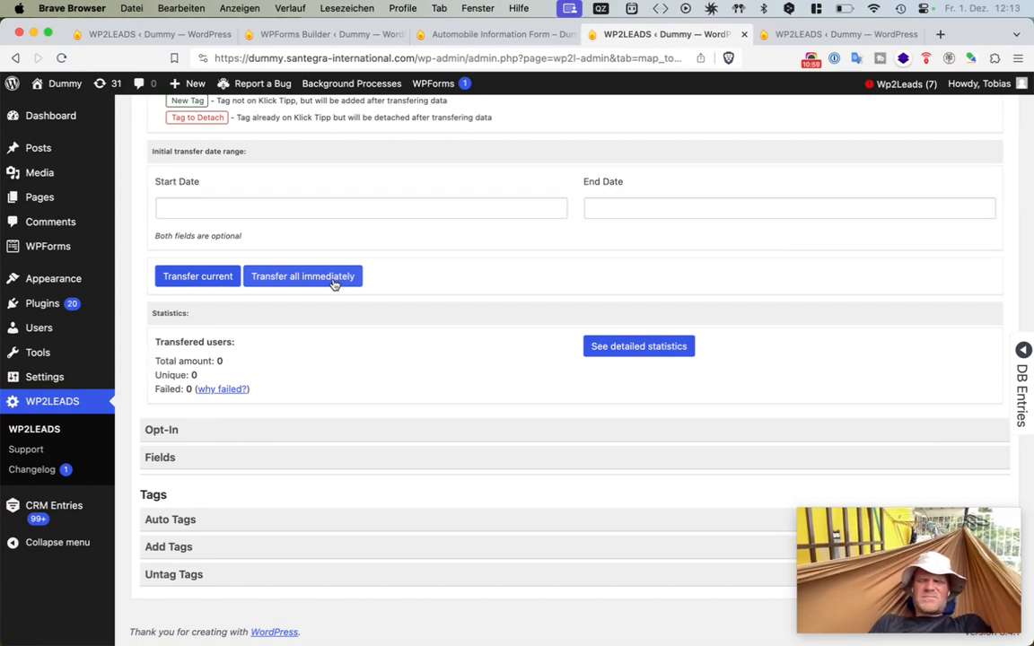
left_click_drag(374, 289, 253, 280)
left_click(481, 287)
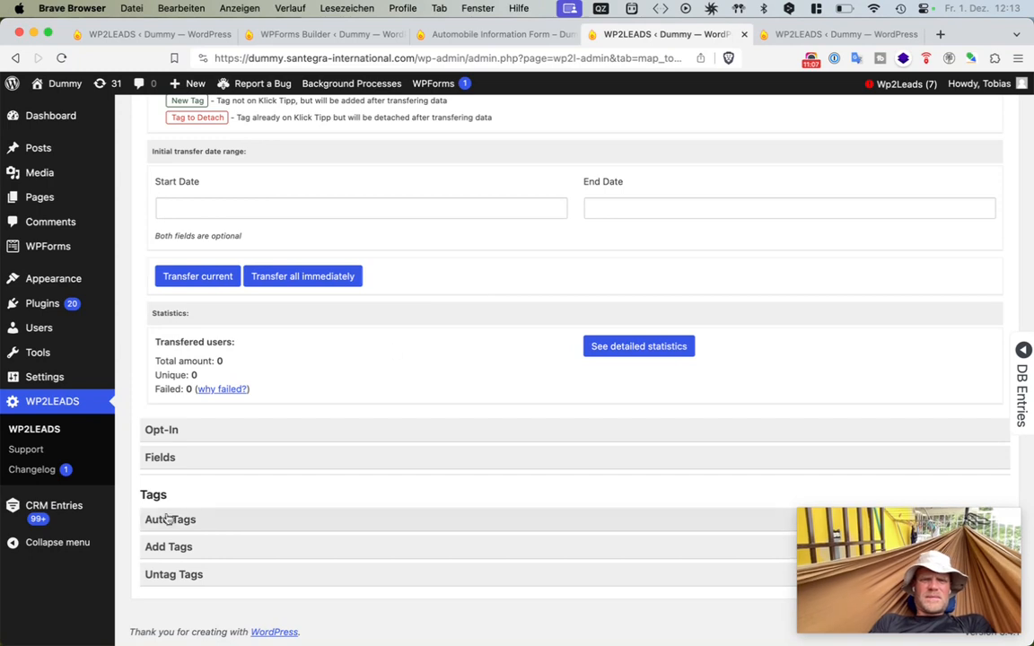
left_click(61, 510, "super")
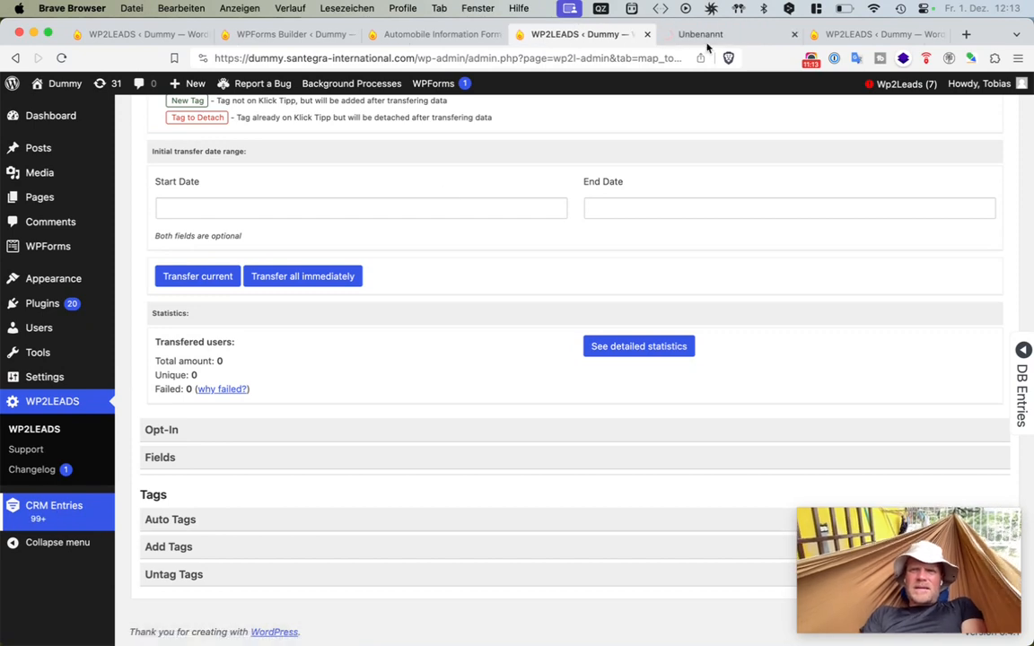
left_click(706, 40)
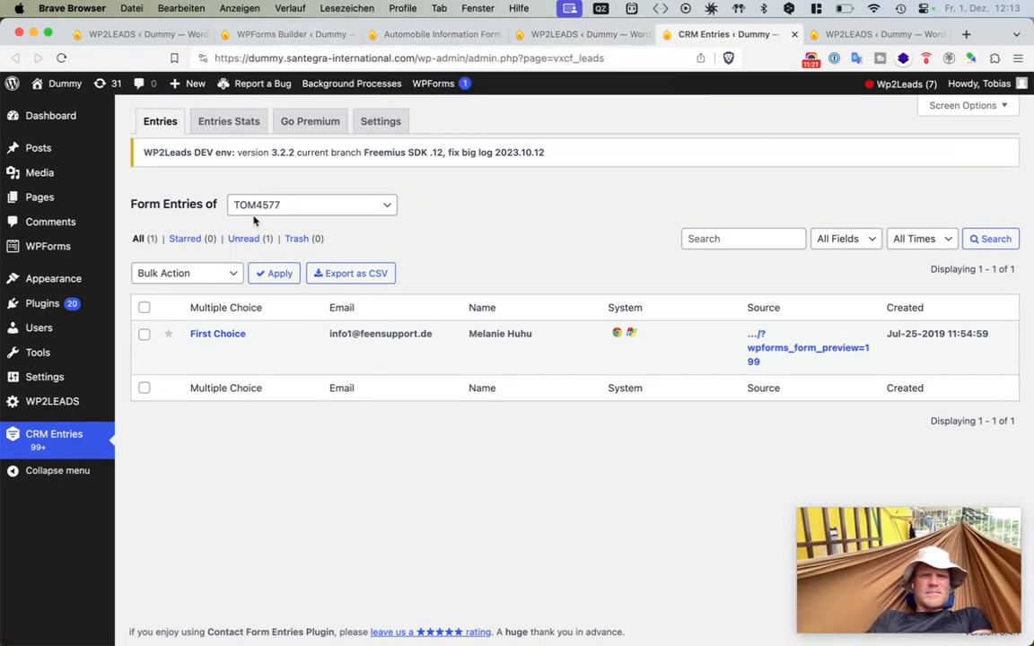
left_click(230, 202)
left_click(345, 285)
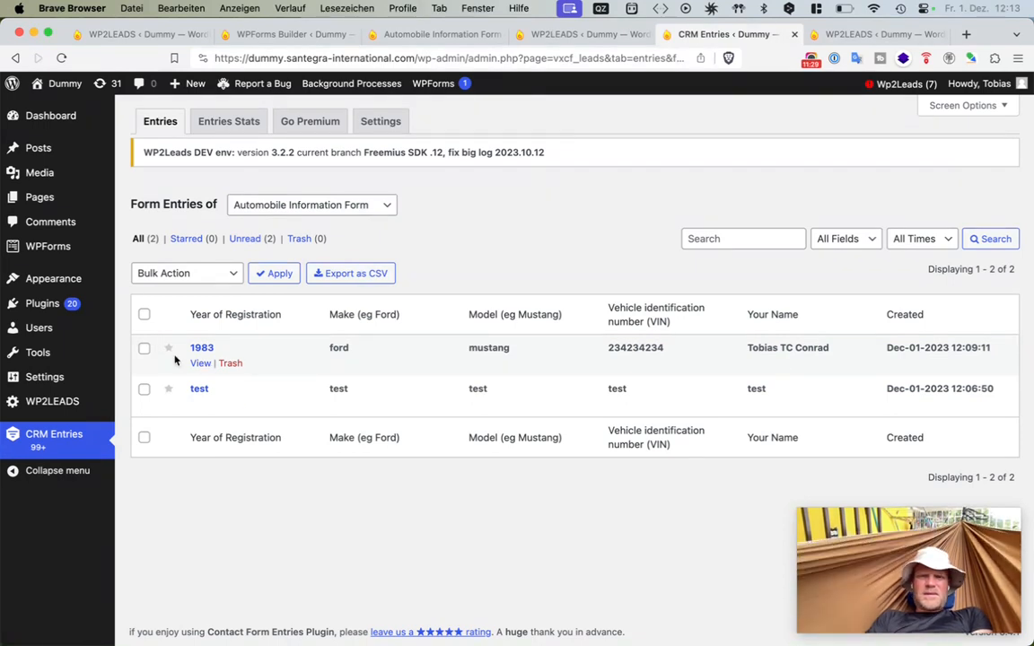
- Open the 1983 entry and review its submitted field values, including the Dropdown choice
left_click(202, 349)
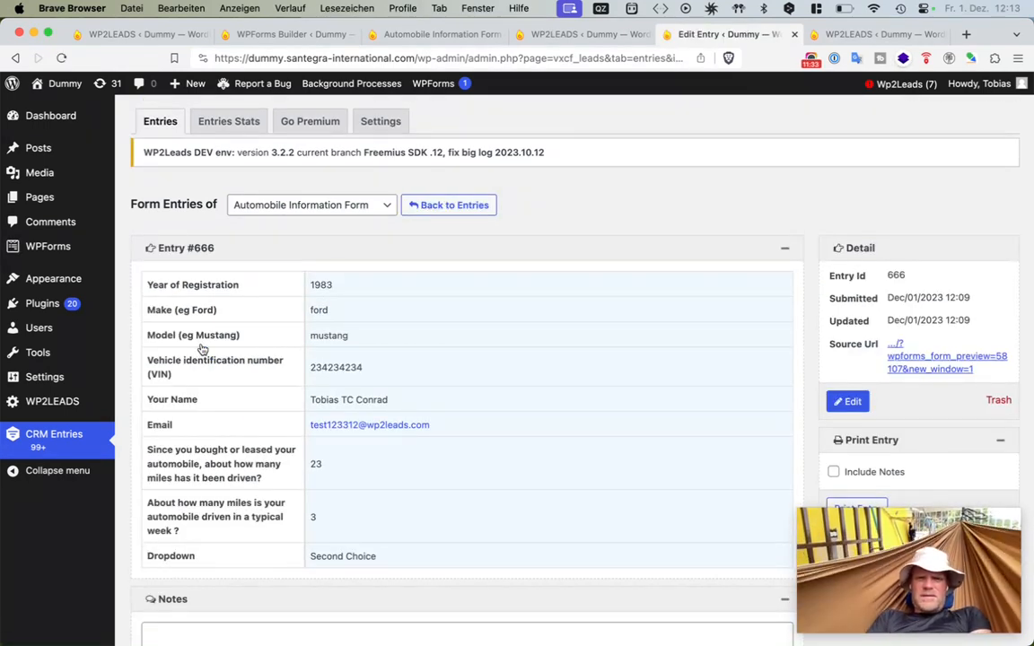
left_click_drag(424, 553, 424, 270)
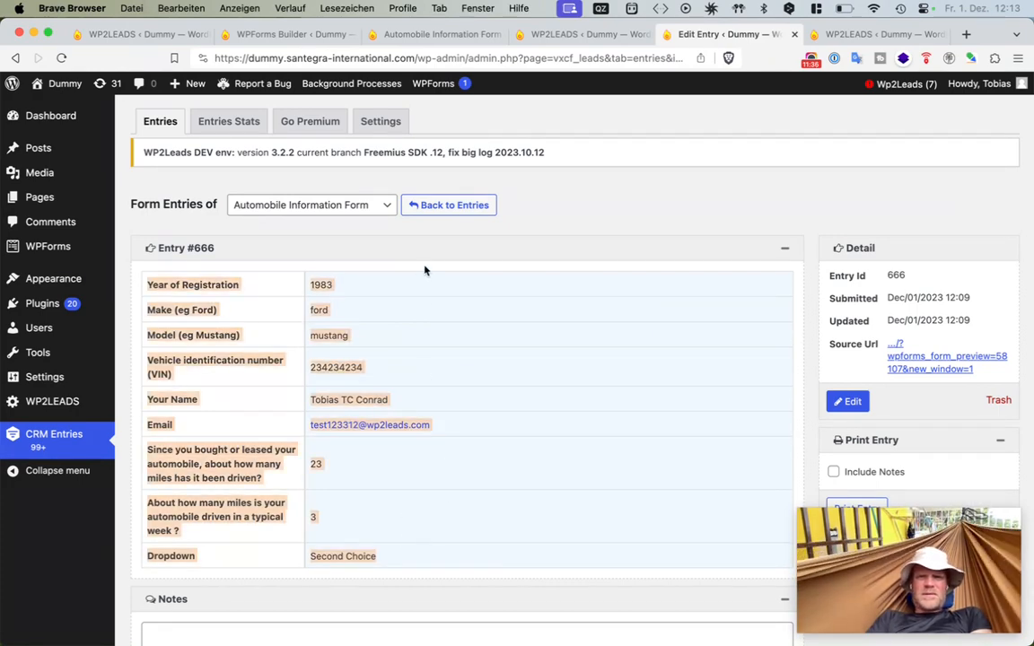
left_click(414, 354)
scroll(413, 354, "down", 5)
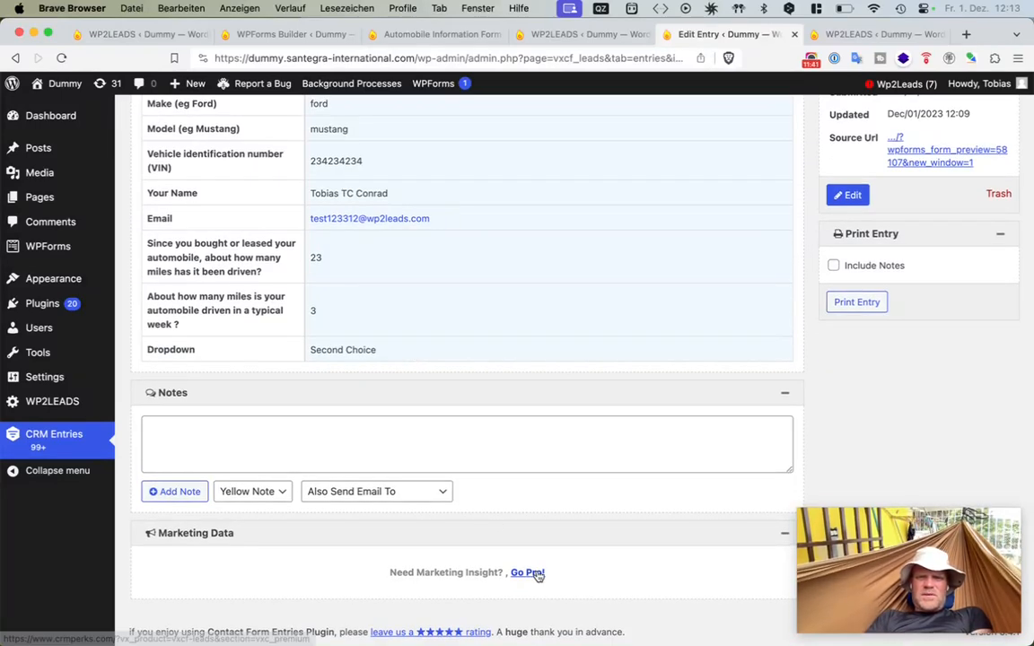
scroll(522, 407, "up", 4)
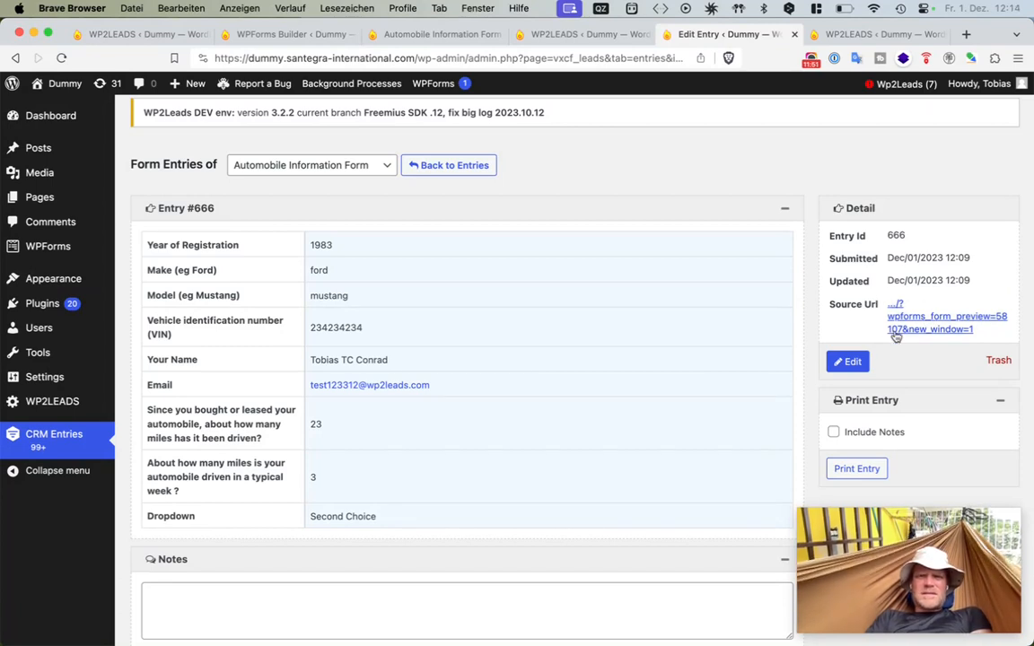
left_click(456, 52)
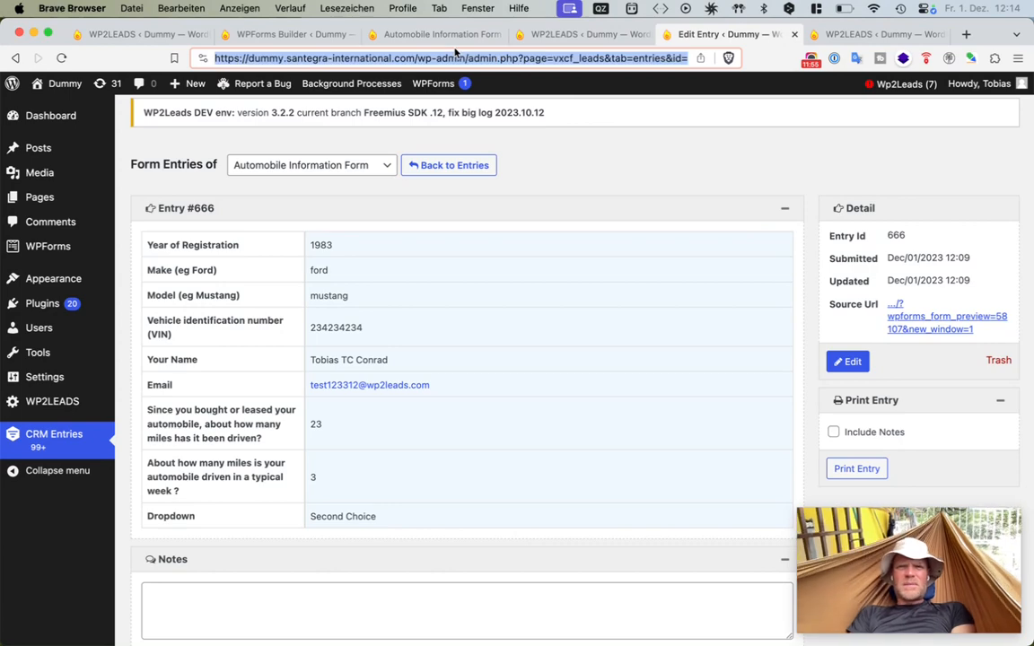
left_click(453, 38)
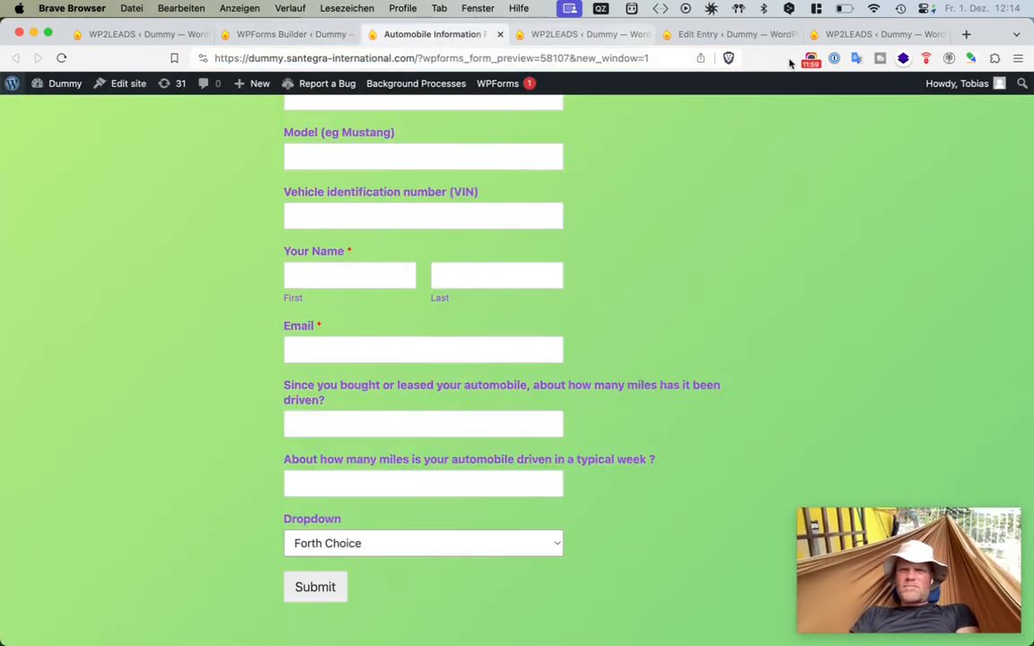
left_click(830, 42)
left_click(737, 38)
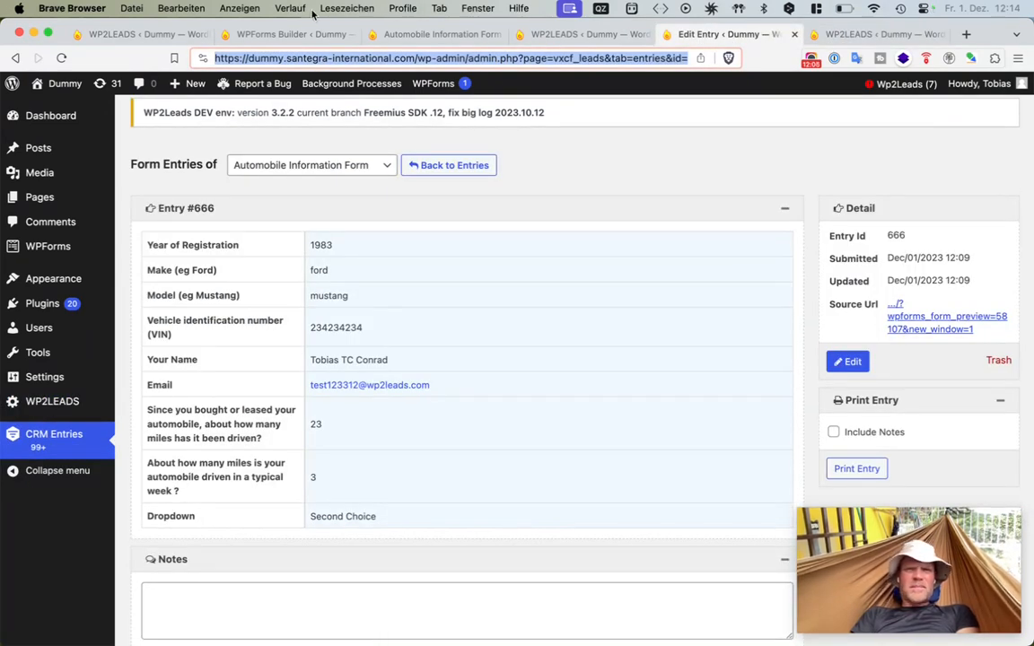
left_click(301, 33)
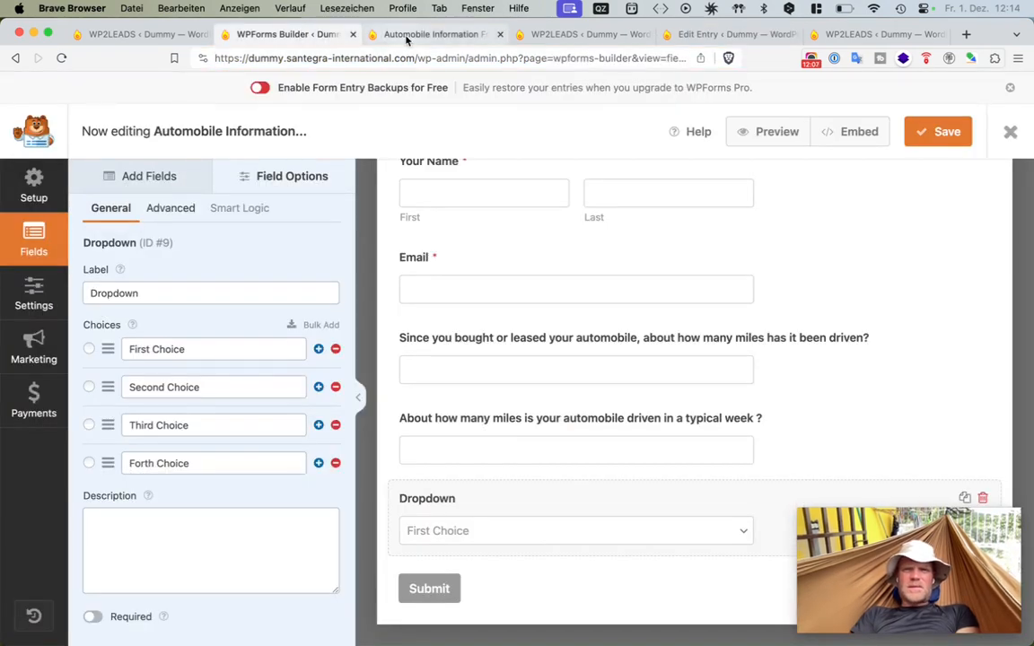
left_click(365, 31)
left_click(616, 39)
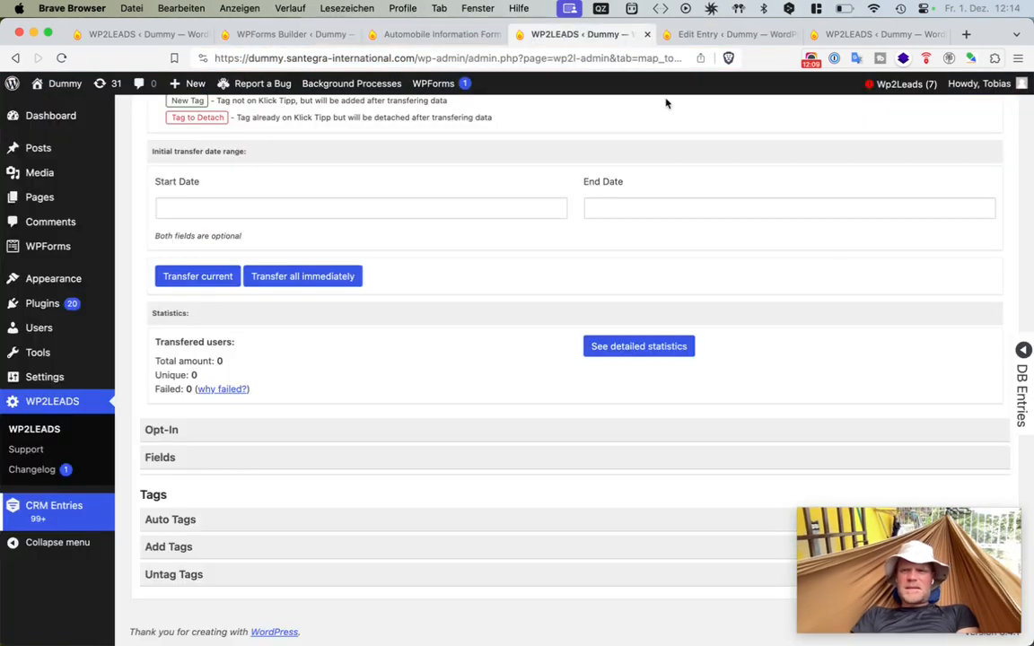
left_click(919, 347)
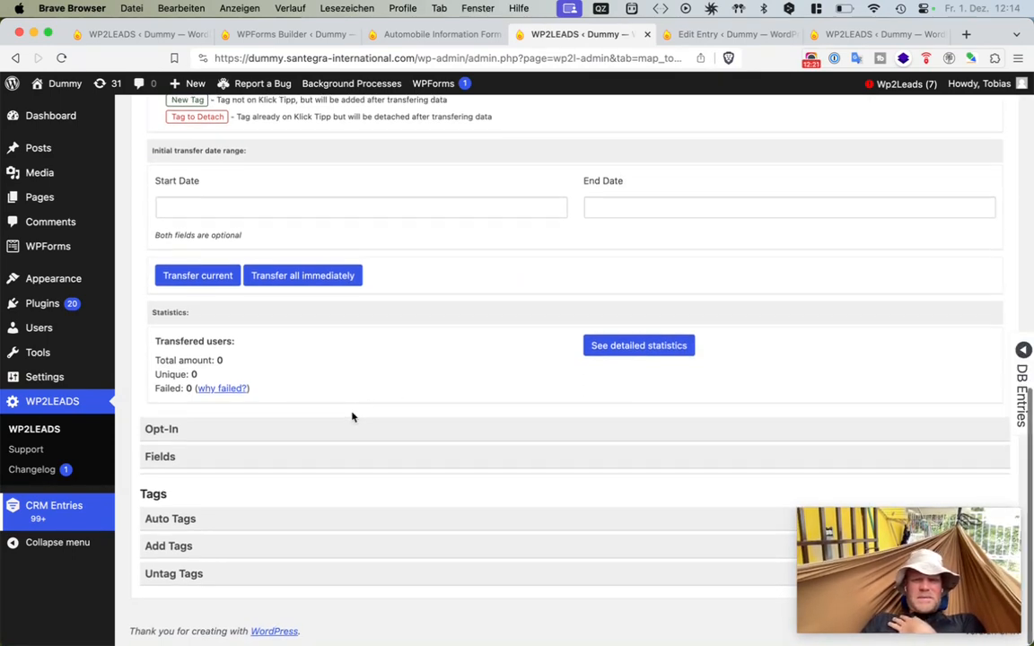
- Open the DB Entries panel on the map to inspect the latest entry's field values, then close it
scroll(352, 416, "up", 10)
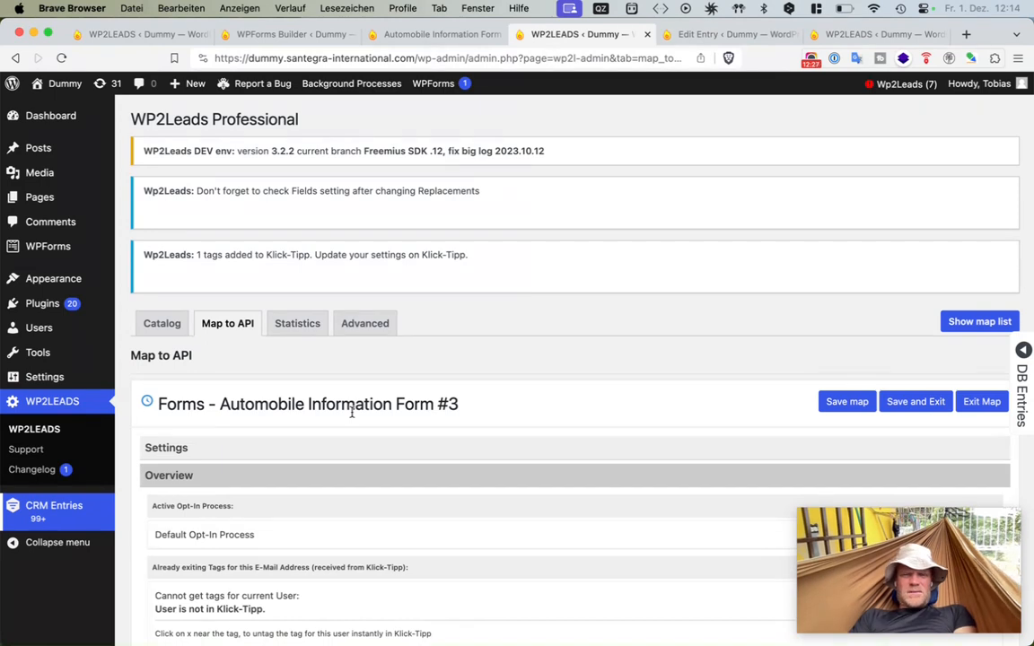
left_click(1023, 408)
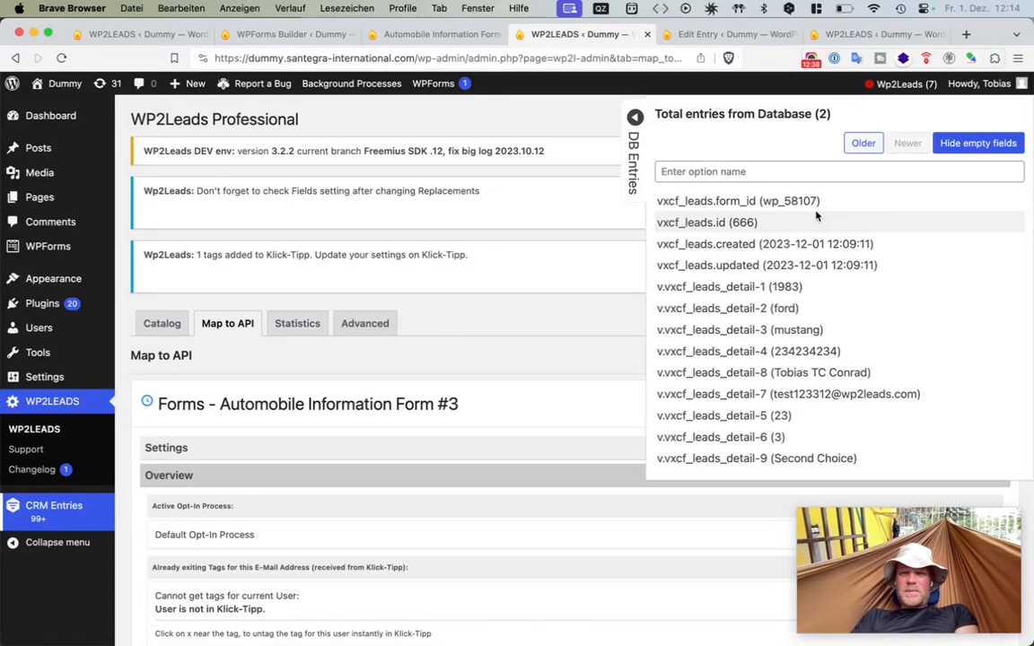
left_click(634, 186)
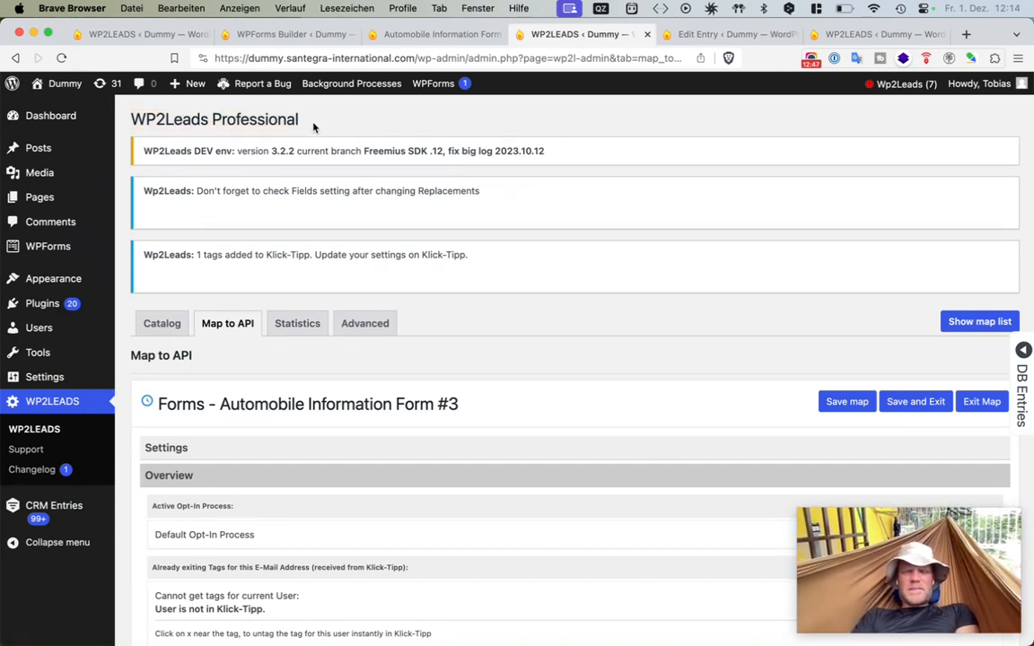
- Open the WP2LEADS Settings and re-save the KlickTipp account credentials to re-authorize the connection
left_click(364, 323)
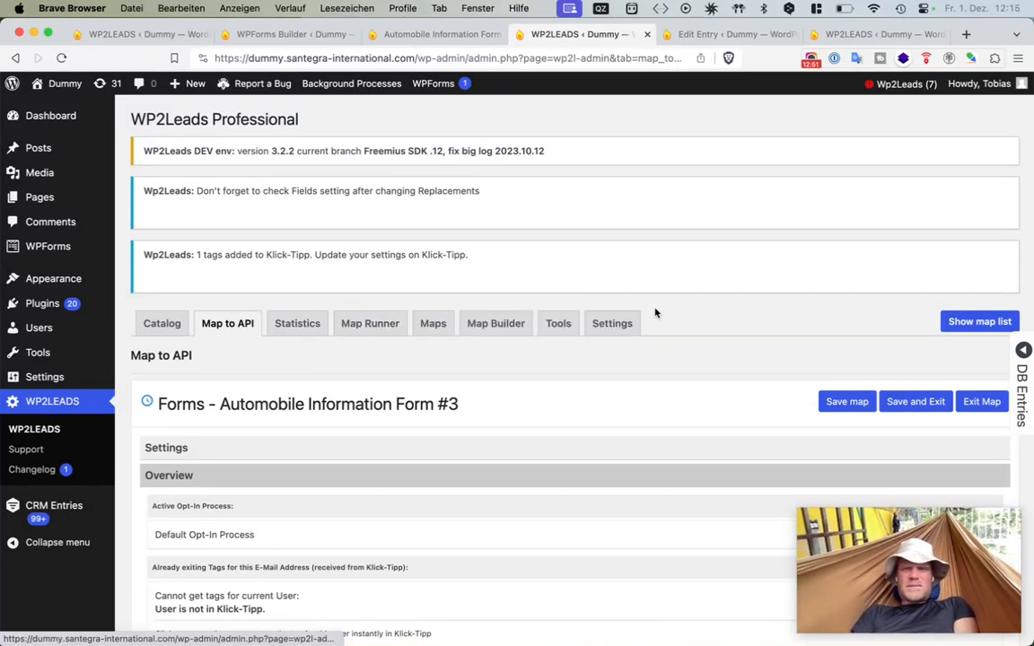
left_click(624, 325, "super")
left_click(652, 33)
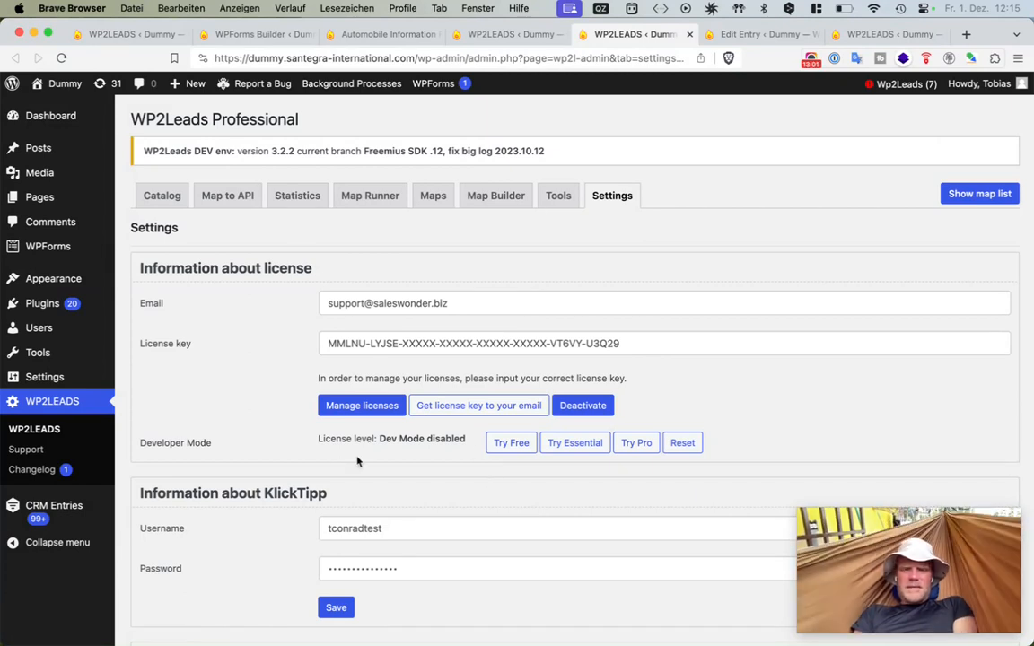
left_click_drag(426, 532, 280, 525)
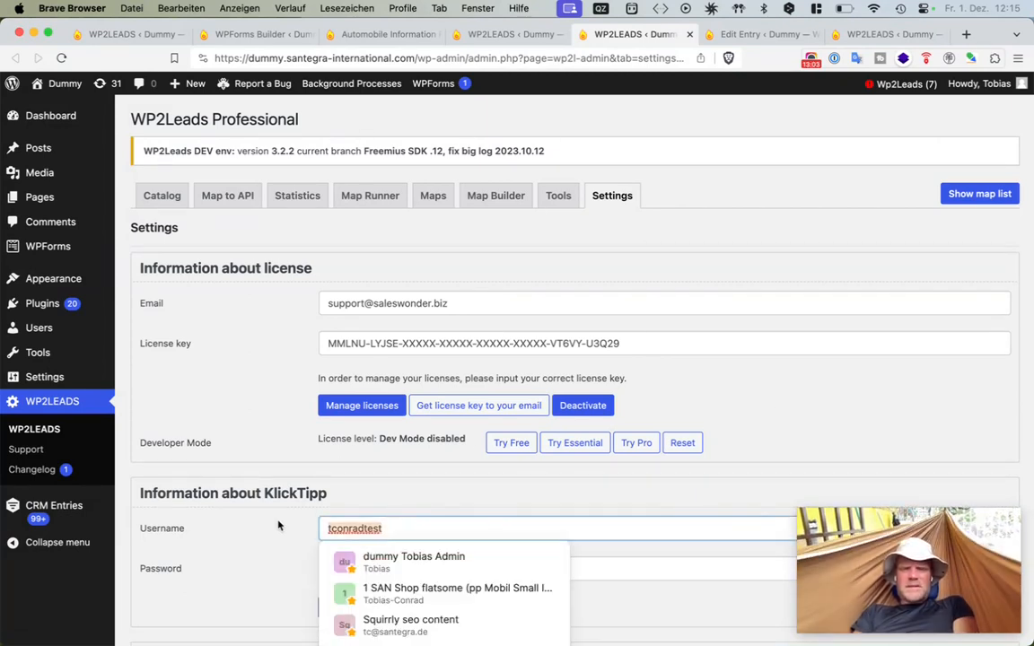
left_click(278, 526)
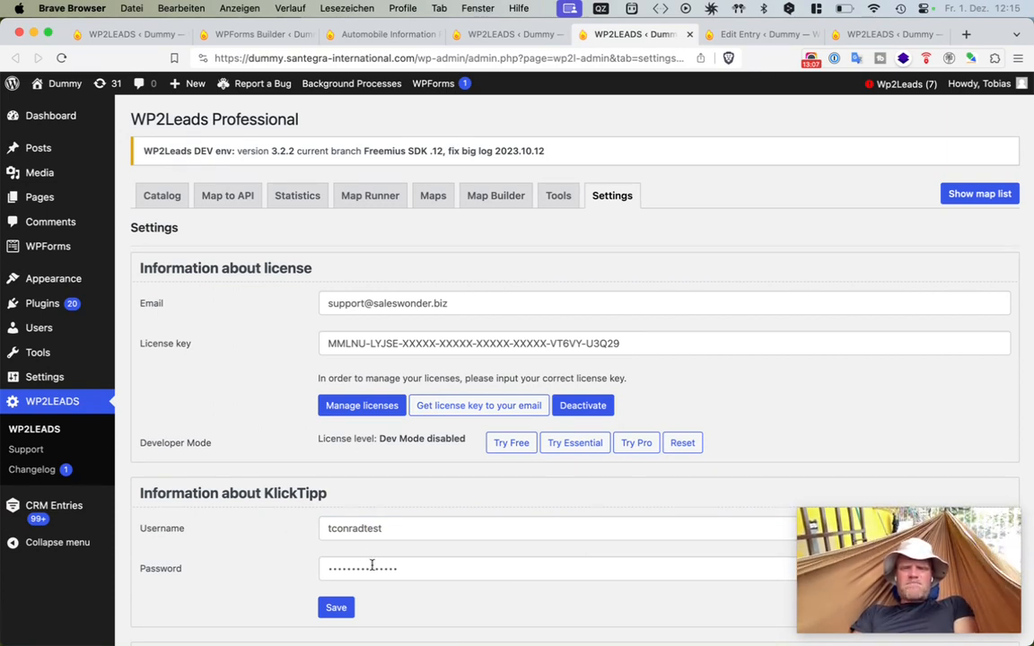
left_click(338, 608)
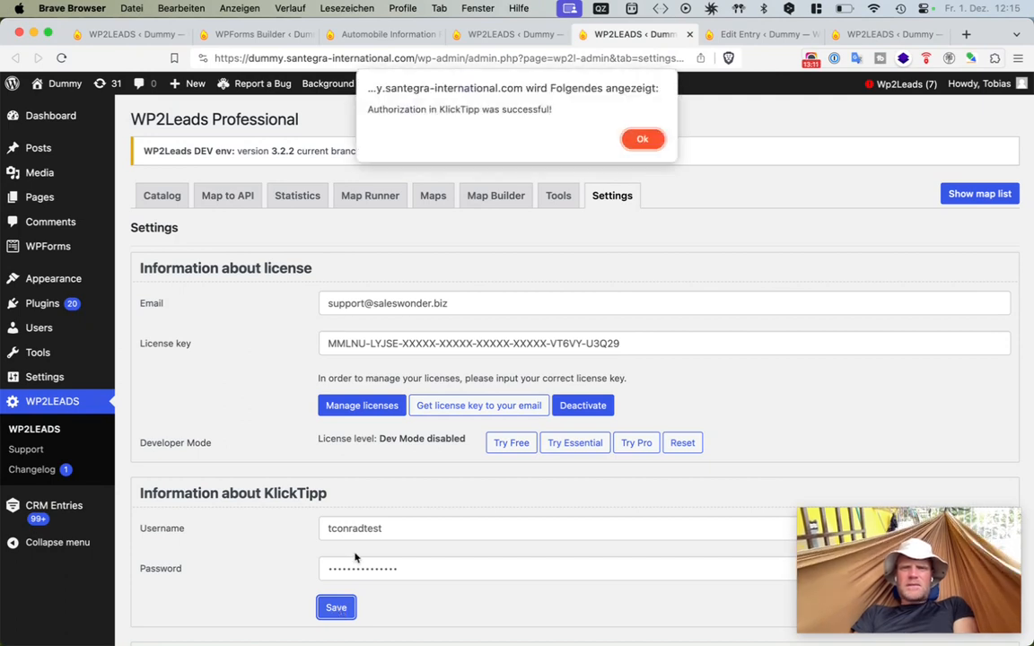
left_click(643, 140)
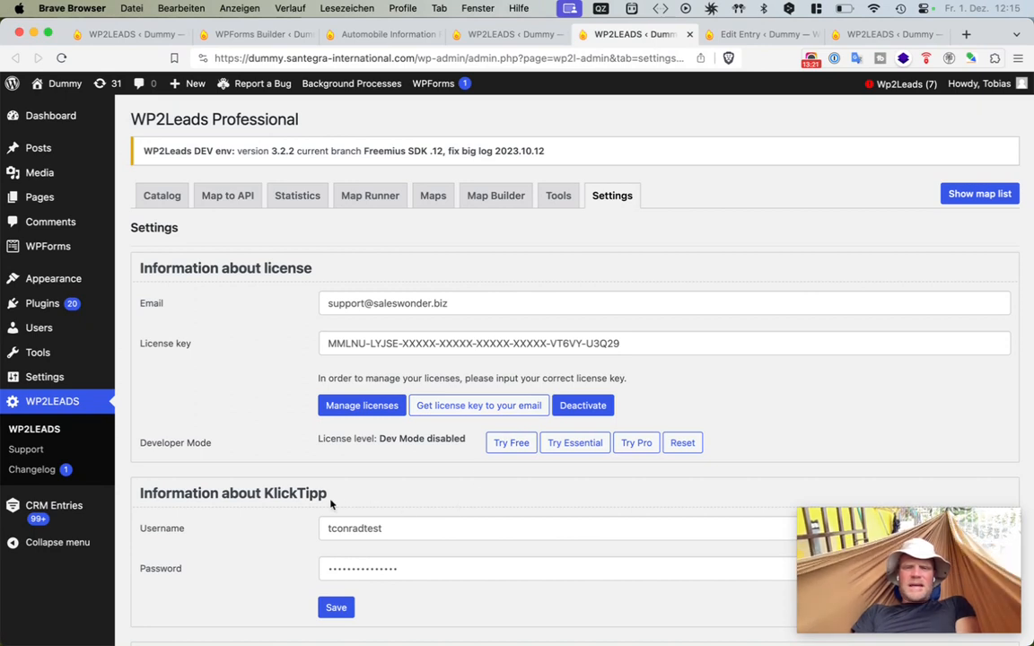
left_click_drag(271, 525, 442, 623)
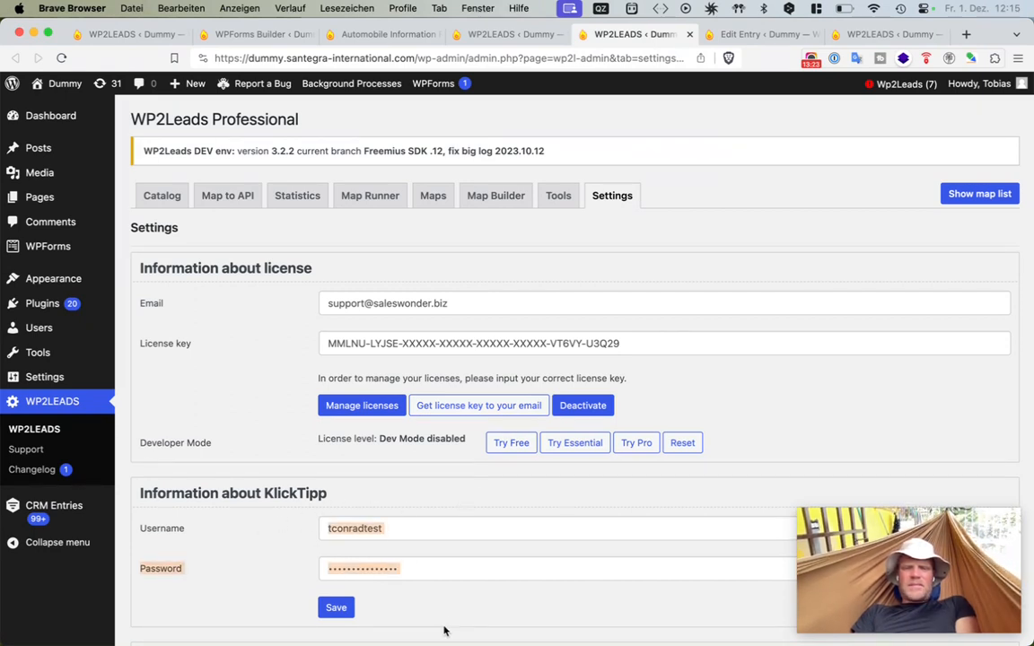
left_click(427, 503)
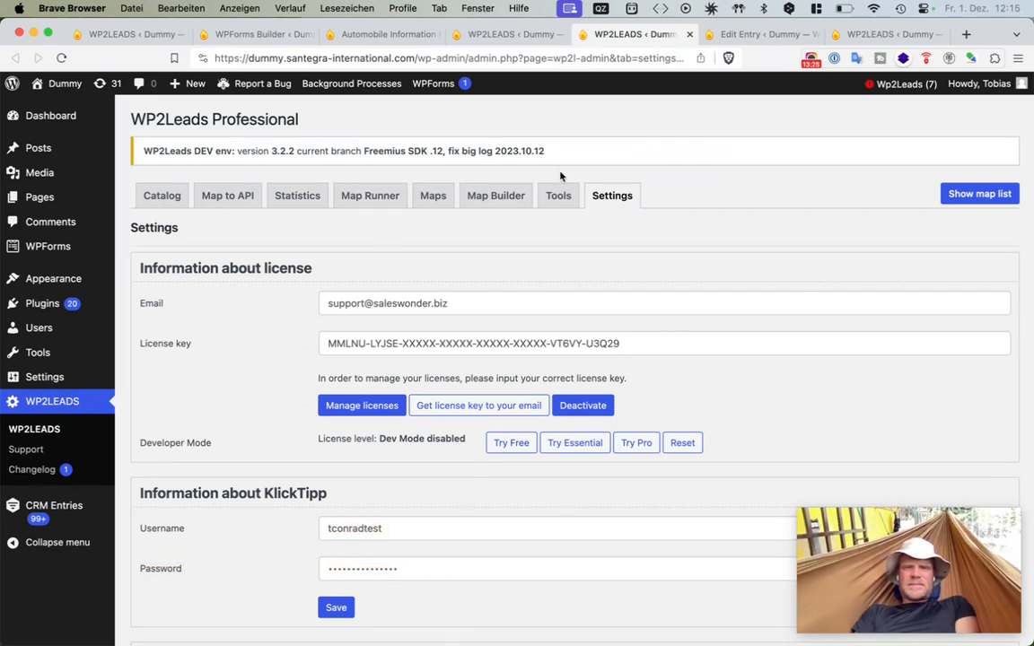
- Return to the map and open the Transfer current dialog to review the current user's tags, then close it
left_click(514, 36)
scroll(501, 408, "down", 10)
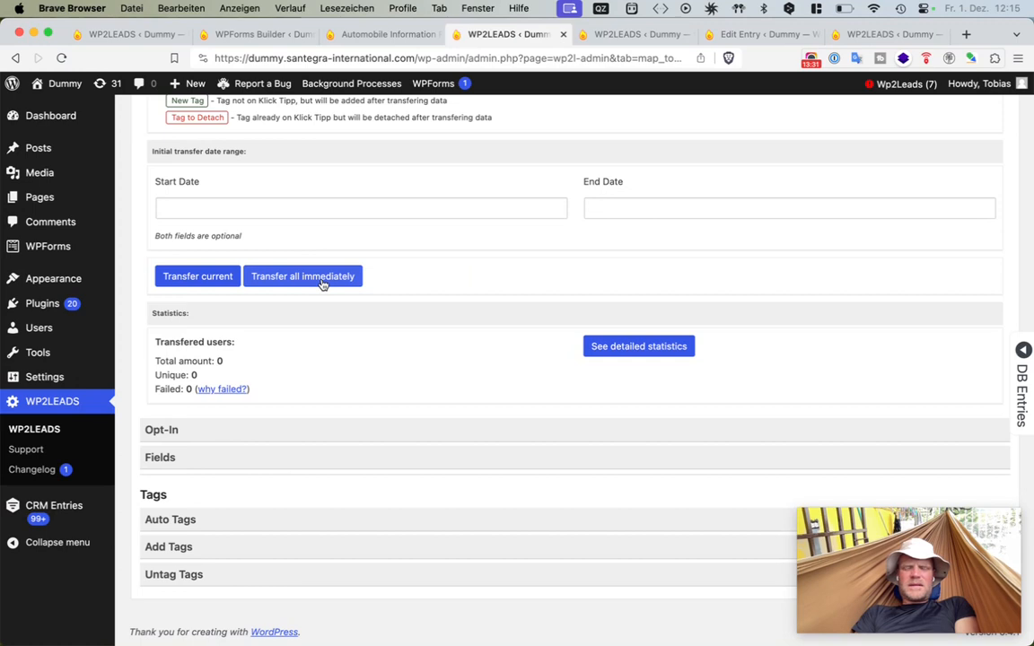
left_click(222, 277)
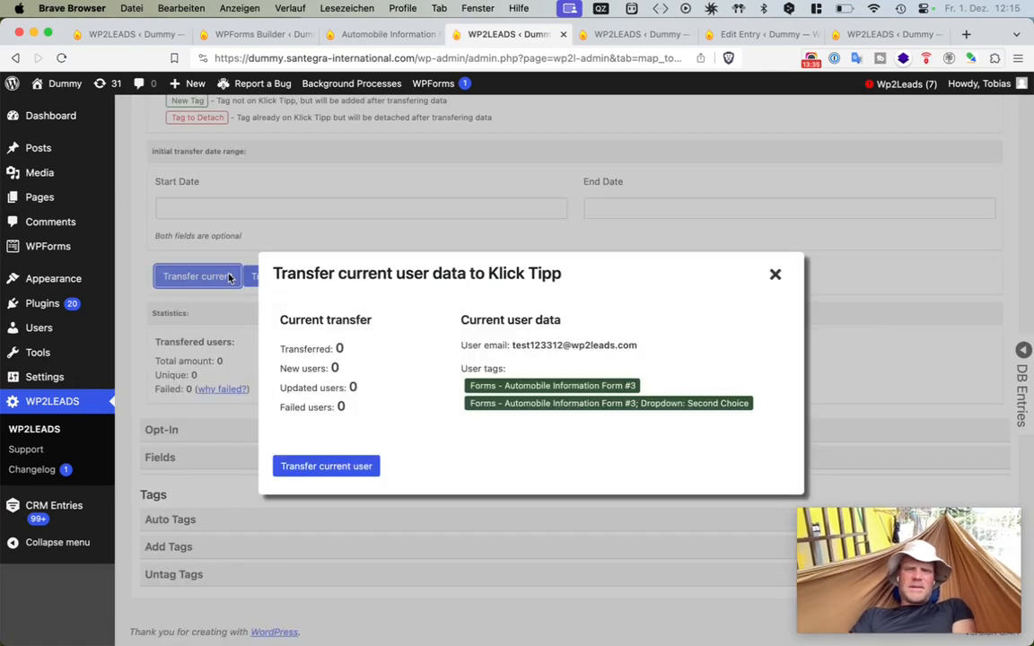
left_click_drag(669, 454, 456, 312)
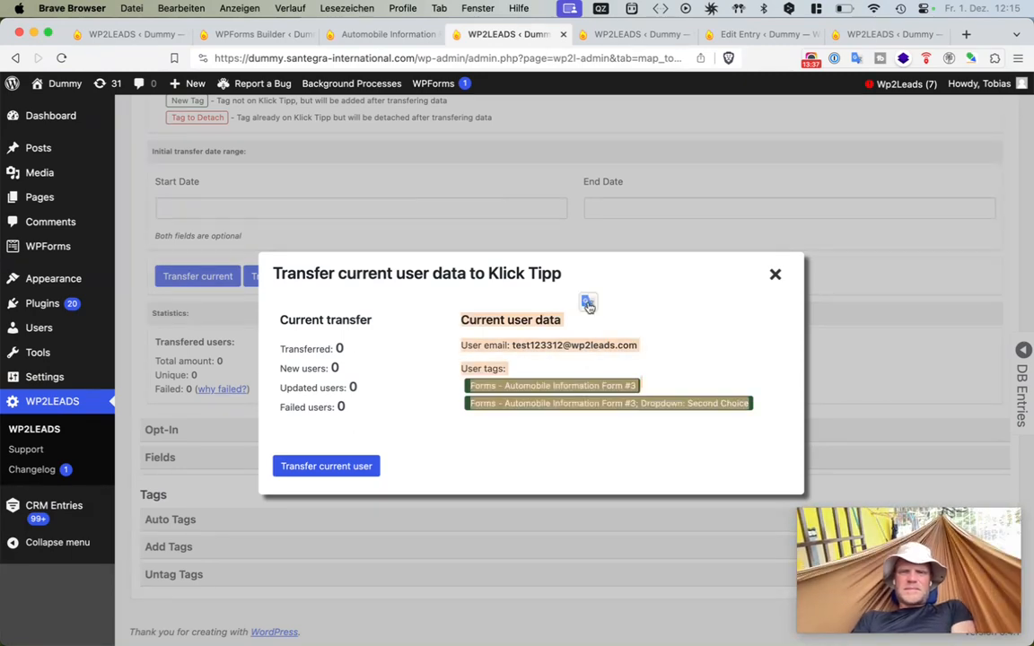
left_click(566, 438)
left_click(775, 275)
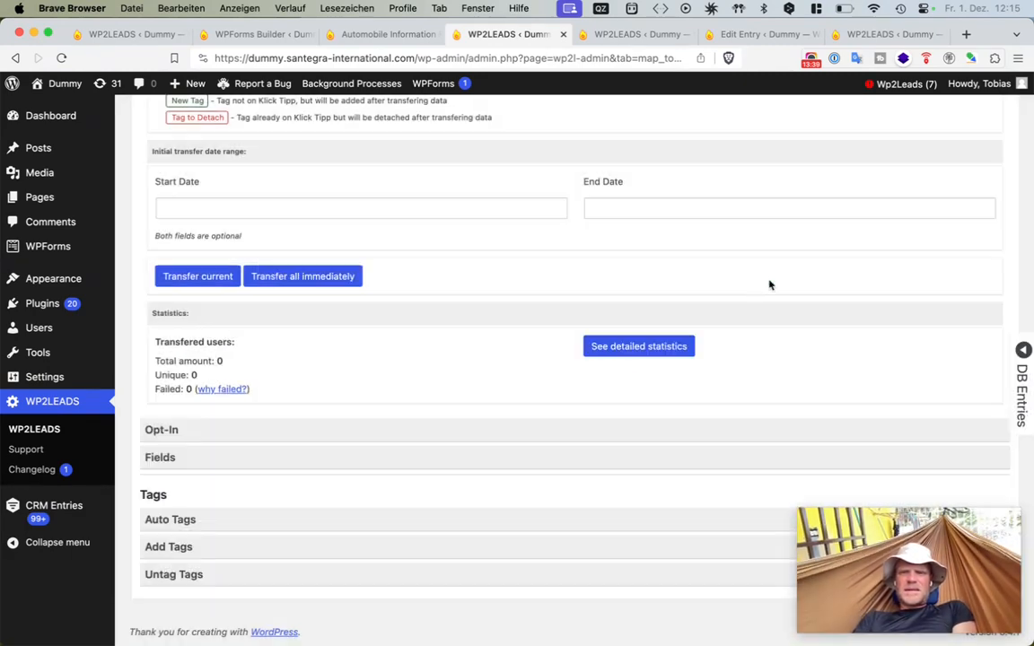
- Switch the DB Entries panel to the older entry and review the map's possible tags for it
scroll(731, 300, "up", 5)
left_click(1023, 349)
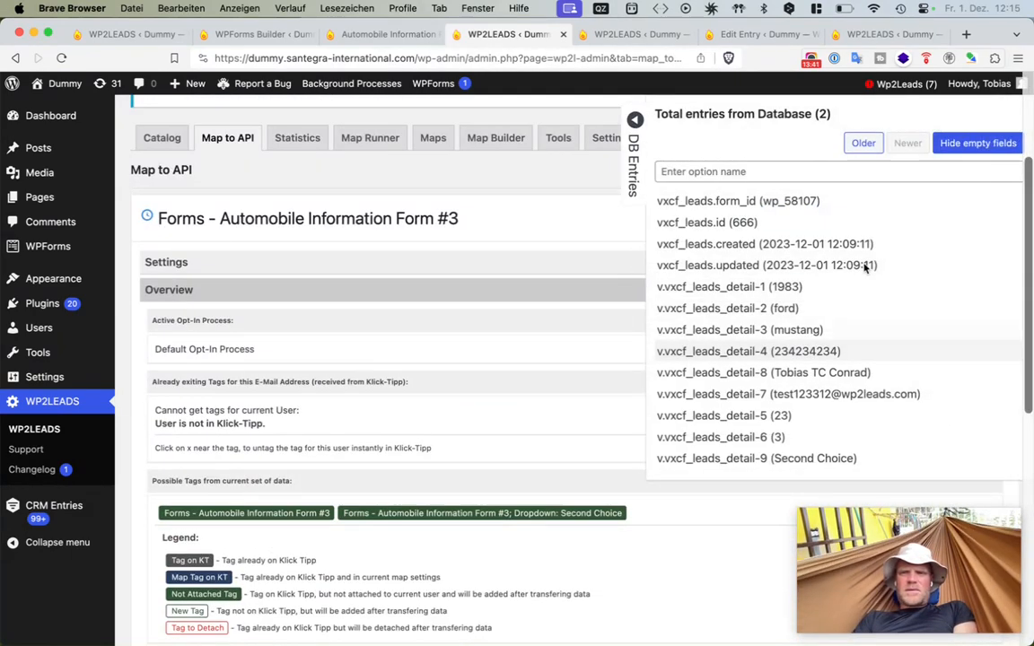
left_click(864, 146)
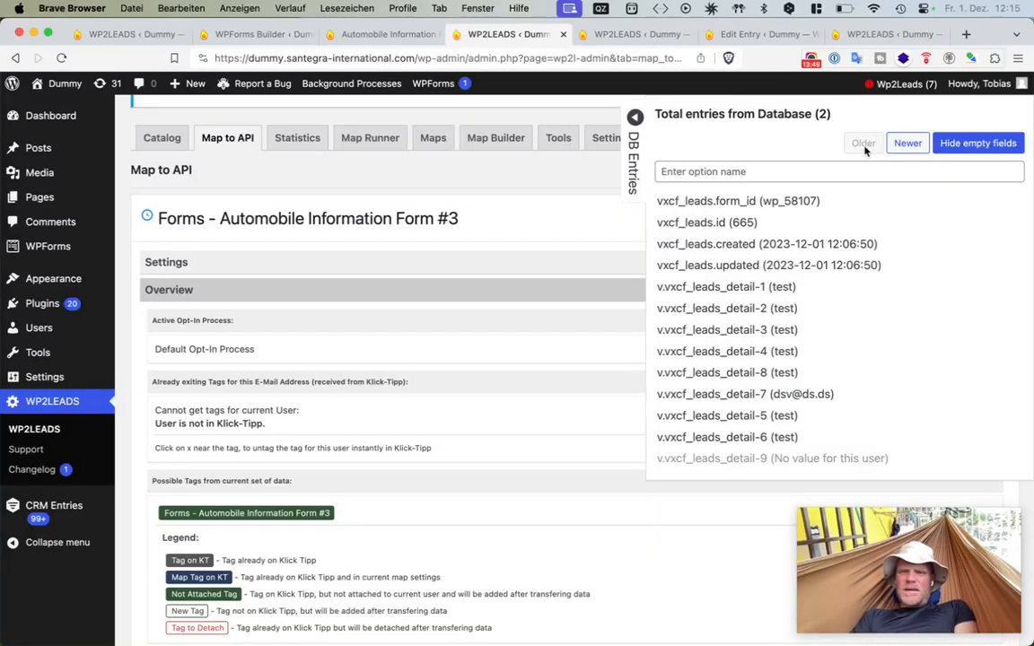
scroll(814, 459, "down", 1)
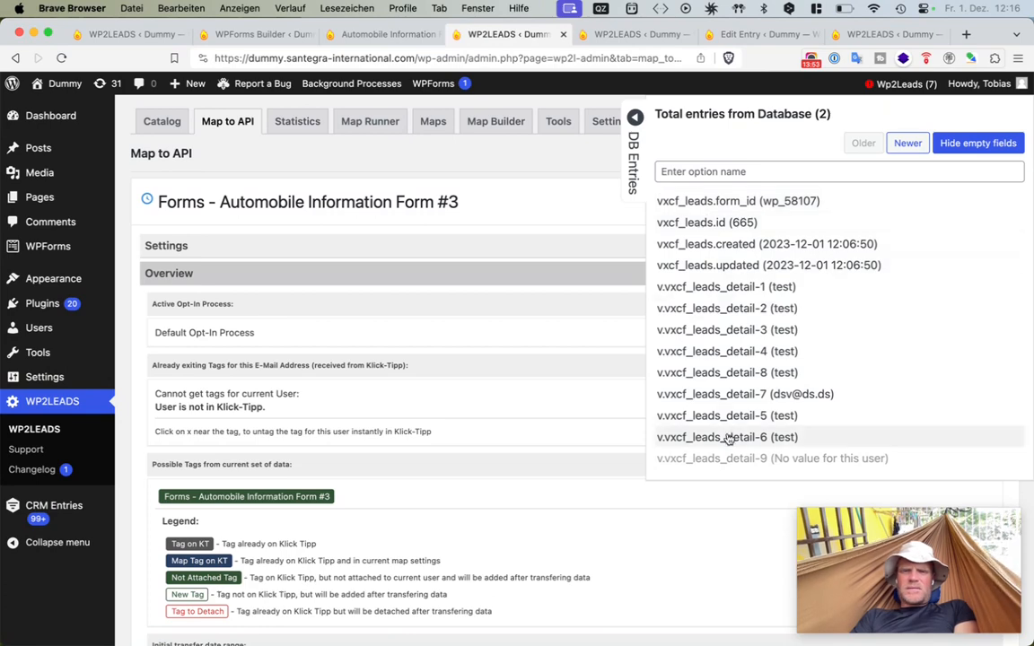
scroll(334, 449, "down", 6)
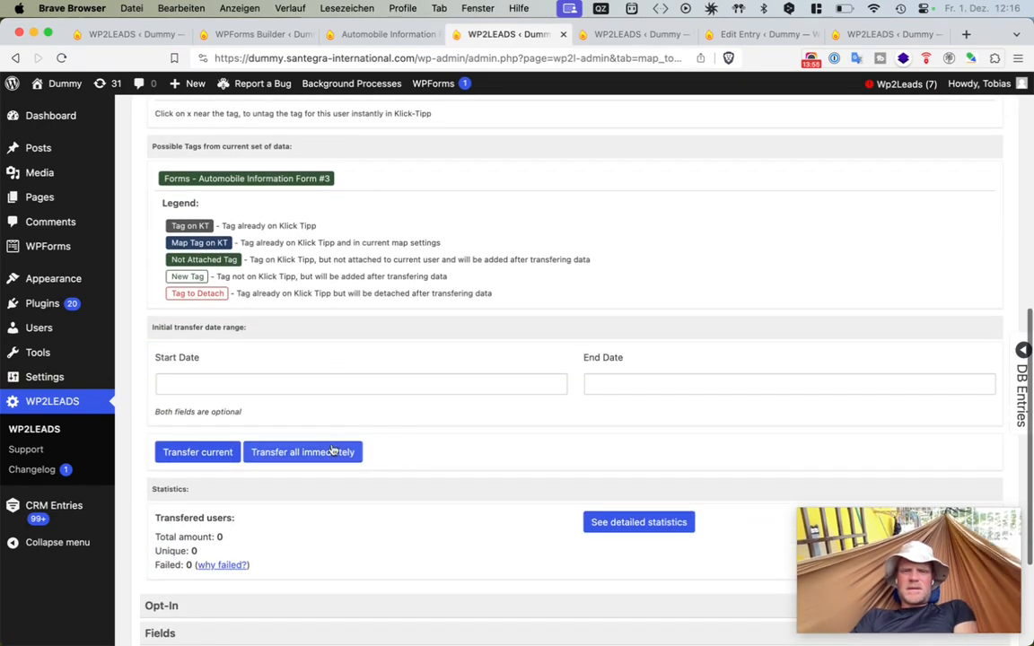
scroll(330, 451, "down", 4)
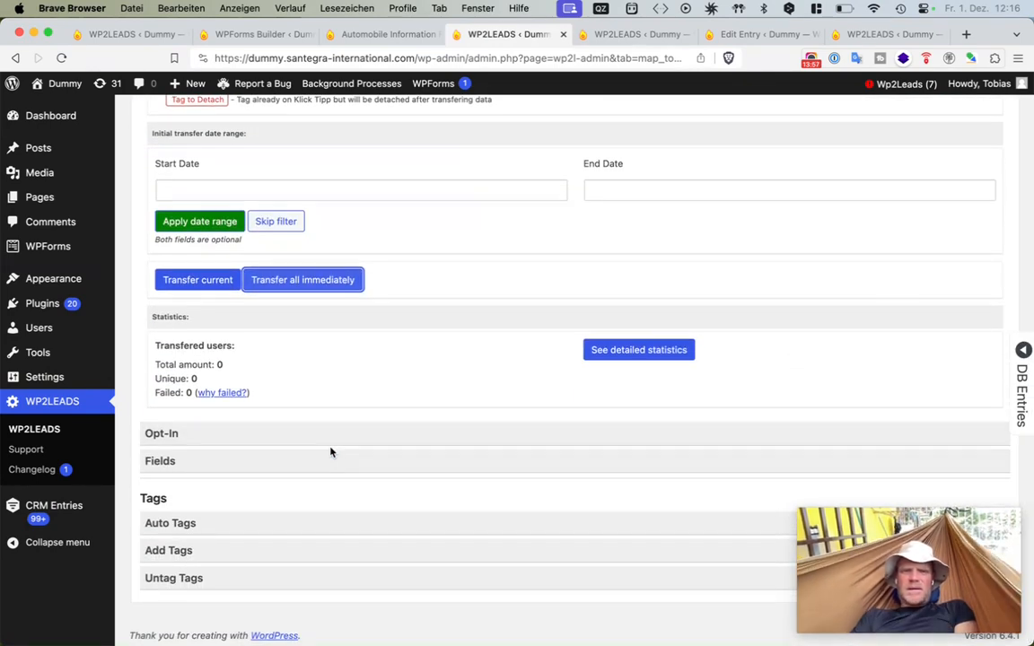
- Open the Transfer current dialog to review the older entry's user email and tags, then close it
left_click(200, 280)
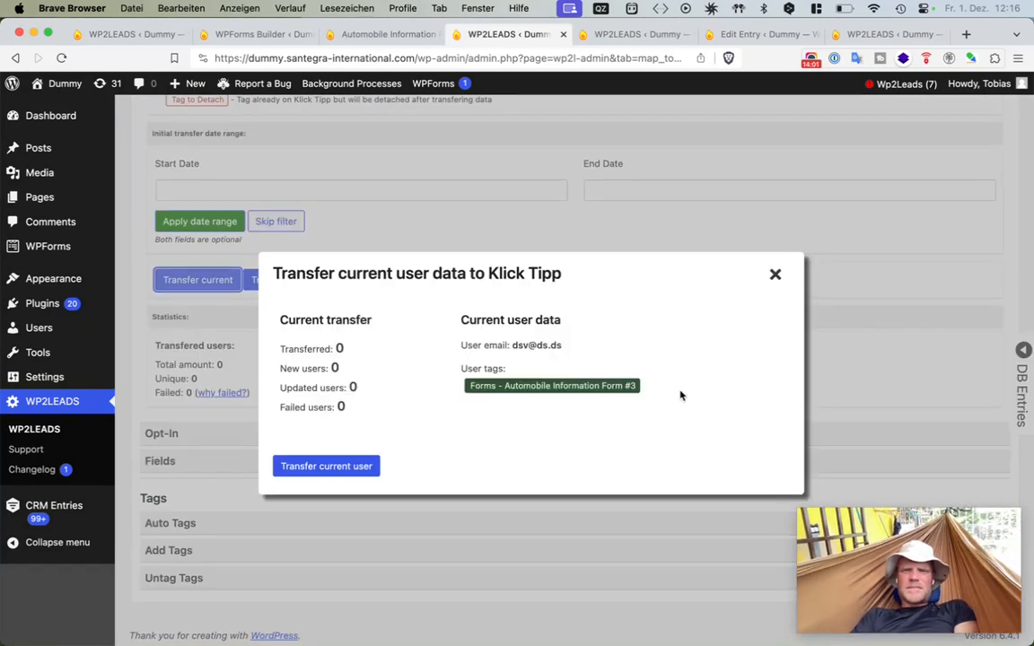
left_click_drag(656, 428, 618, 298)
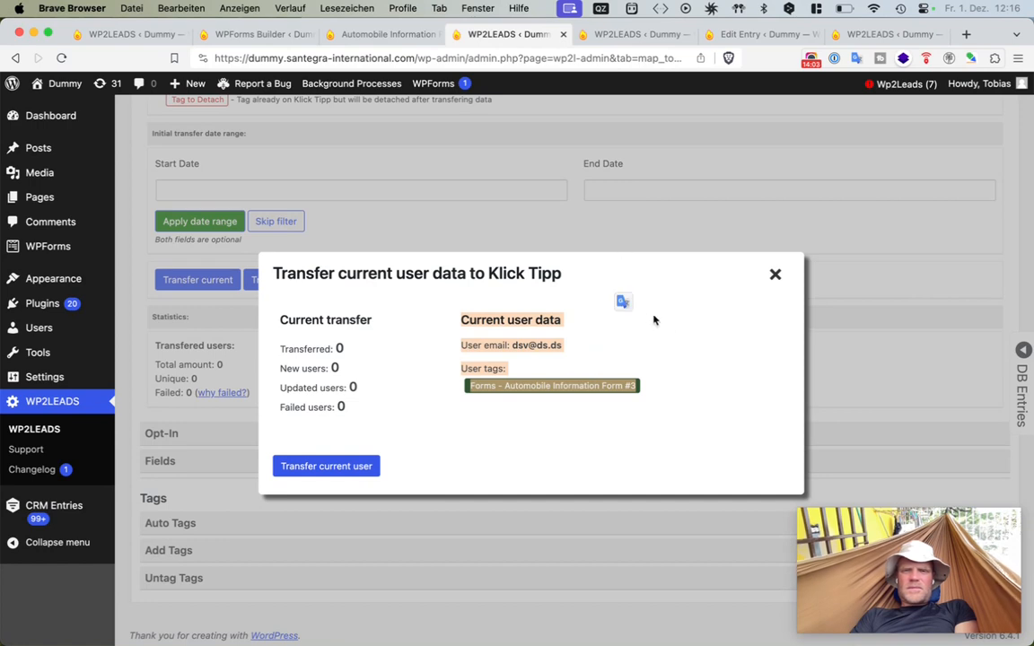
left_click(674, 342)
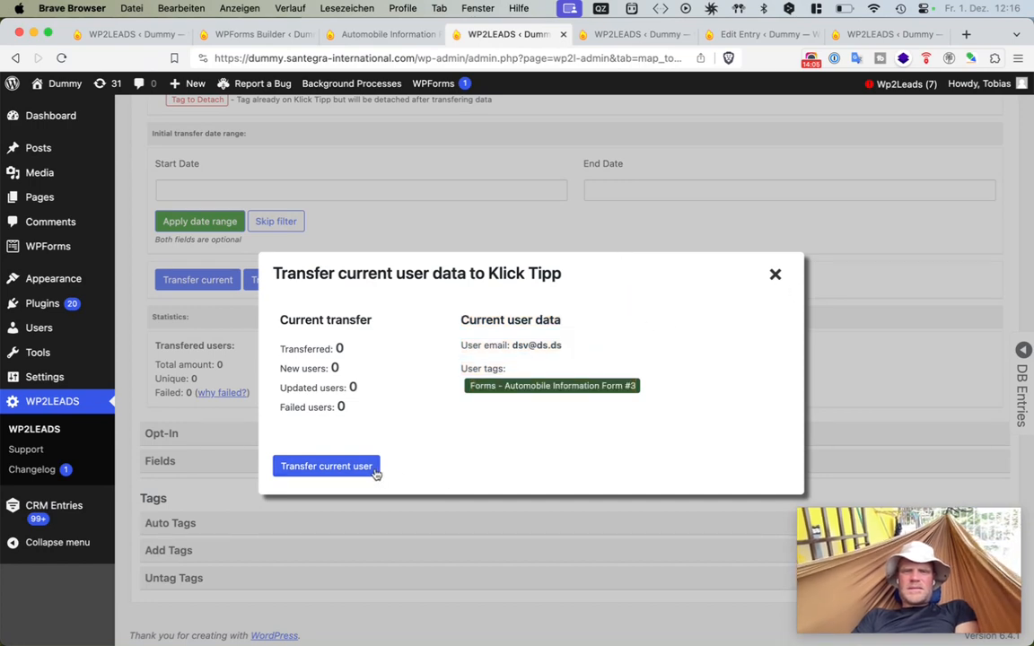
left_click(775, 275)
scroll(544, 318, "up", 10)
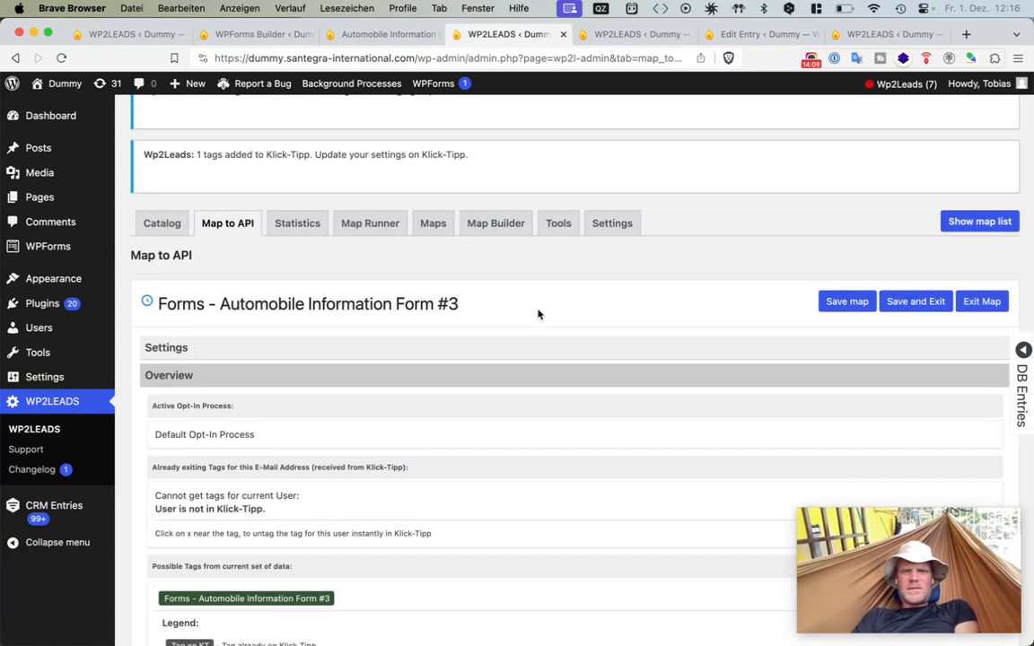
- Show the list of available maps, browse through it and hide it again
mouse_move(538, 310)
left_mouse_down()
mouse_move(538, 255)
mouse_move(544, 305)
left_mouse_up()
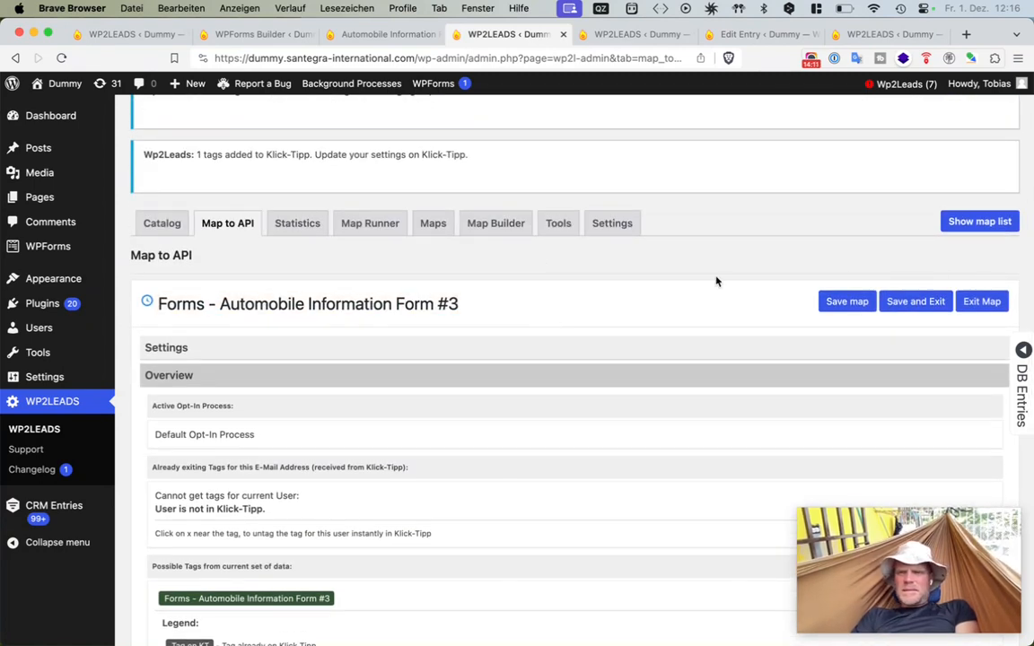
left_click(972, 222)
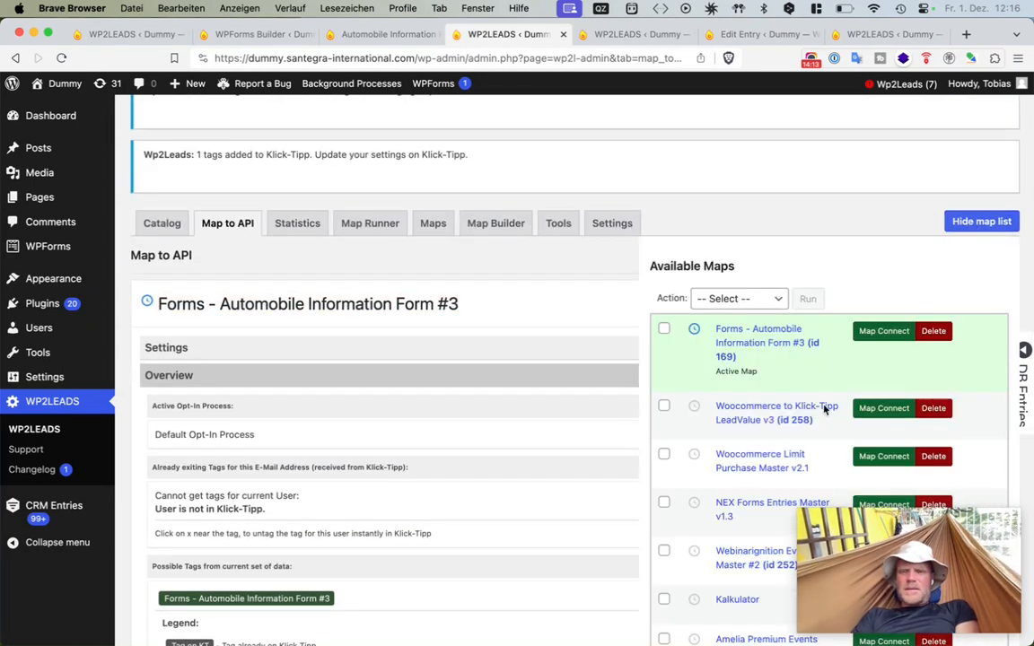
scroll(807, 364, "up", 2)
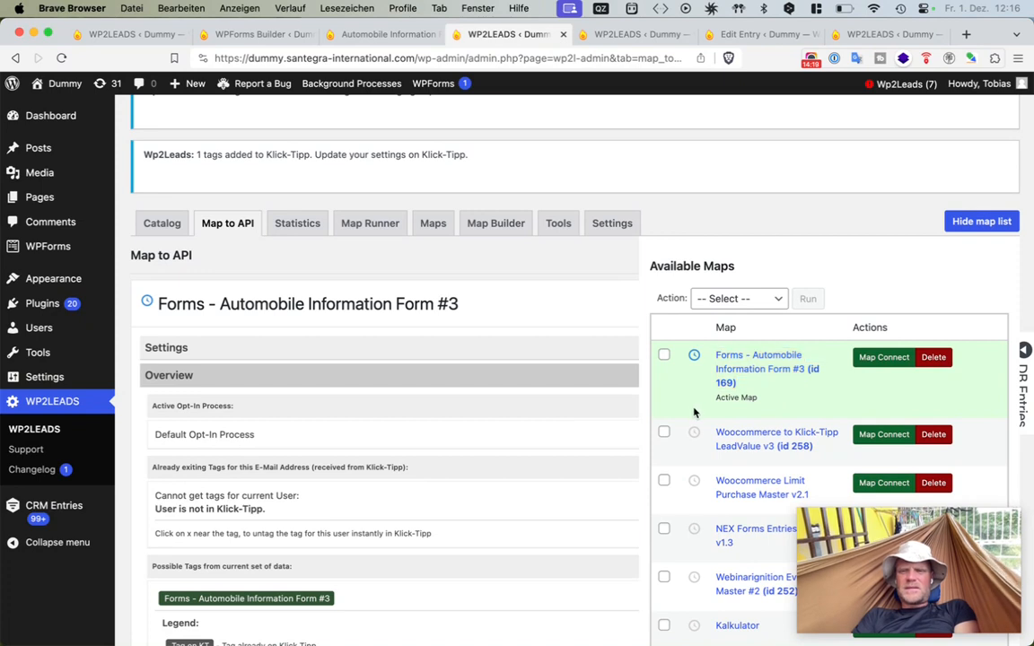
scroll(694, 412, "down", 3)
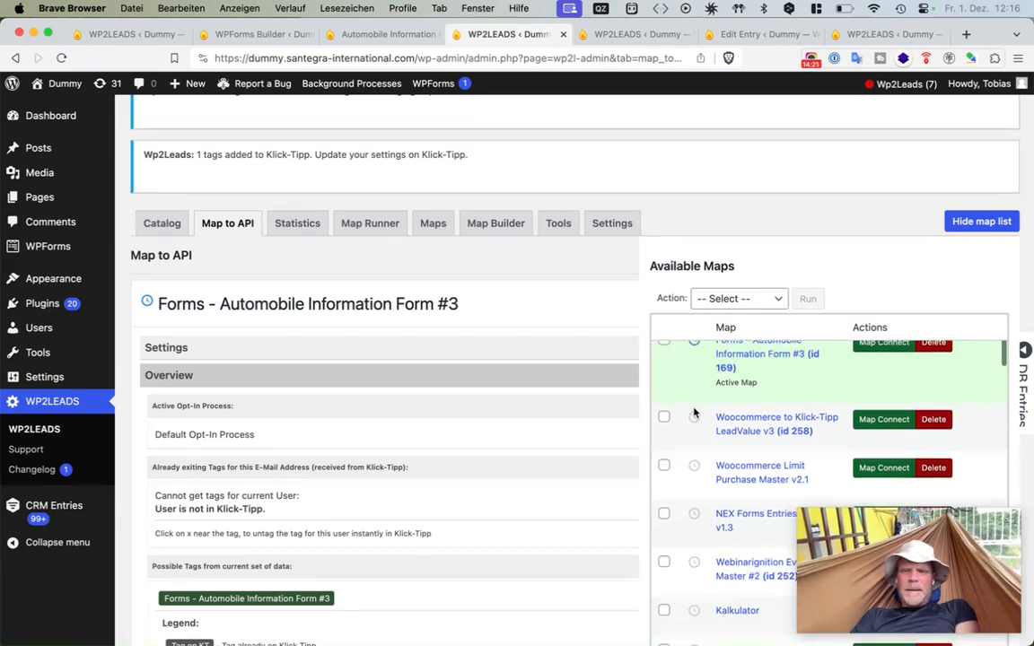
left_click(965, 221)
left_click(965, 221)
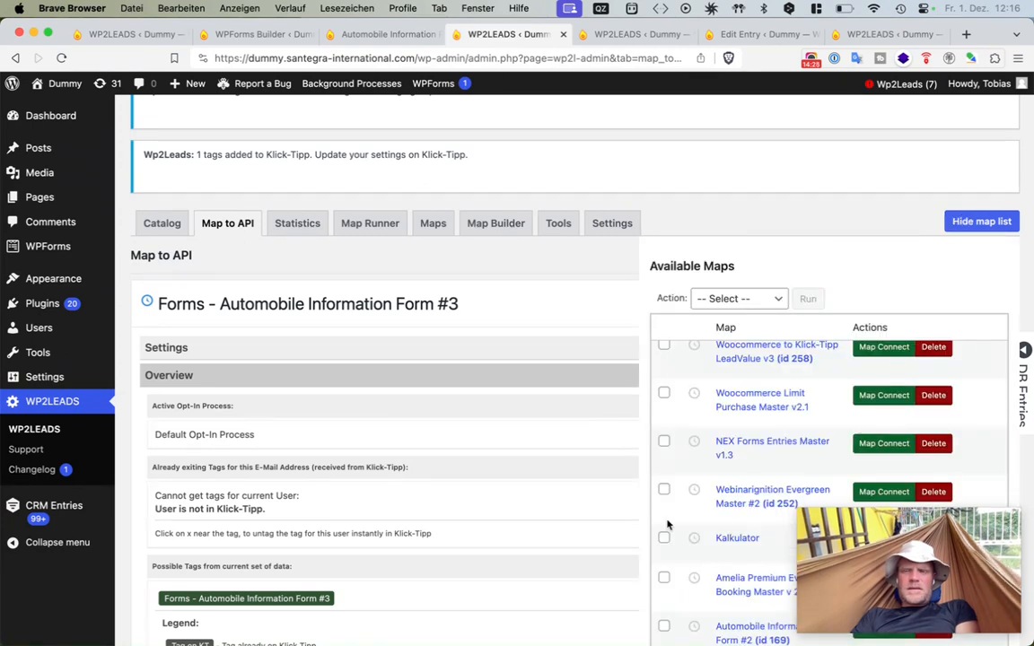
scroll(671, 350, "up", 3)
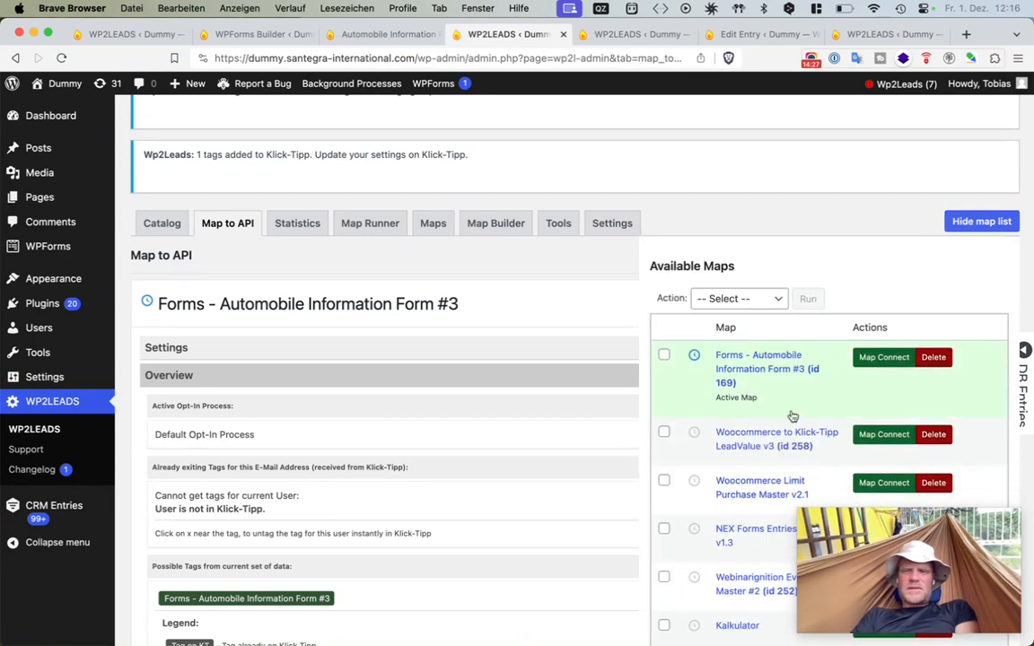
left_click(970, 221)
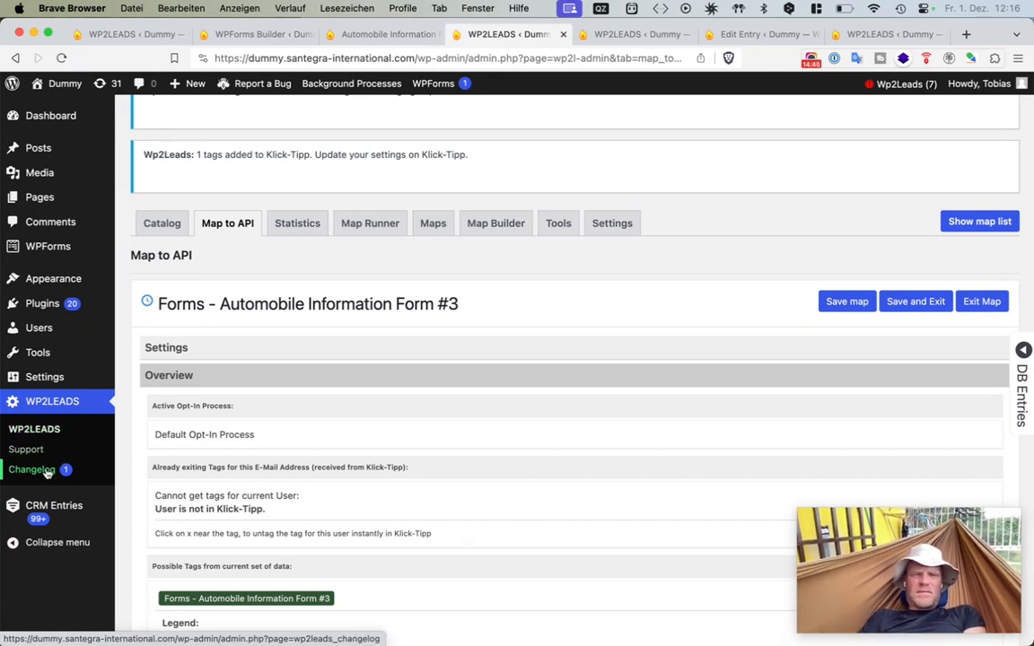
- Open the Statistics for the Automobile Information Form #3 map, then switch to statistics for all maps
left_click(70, 512)
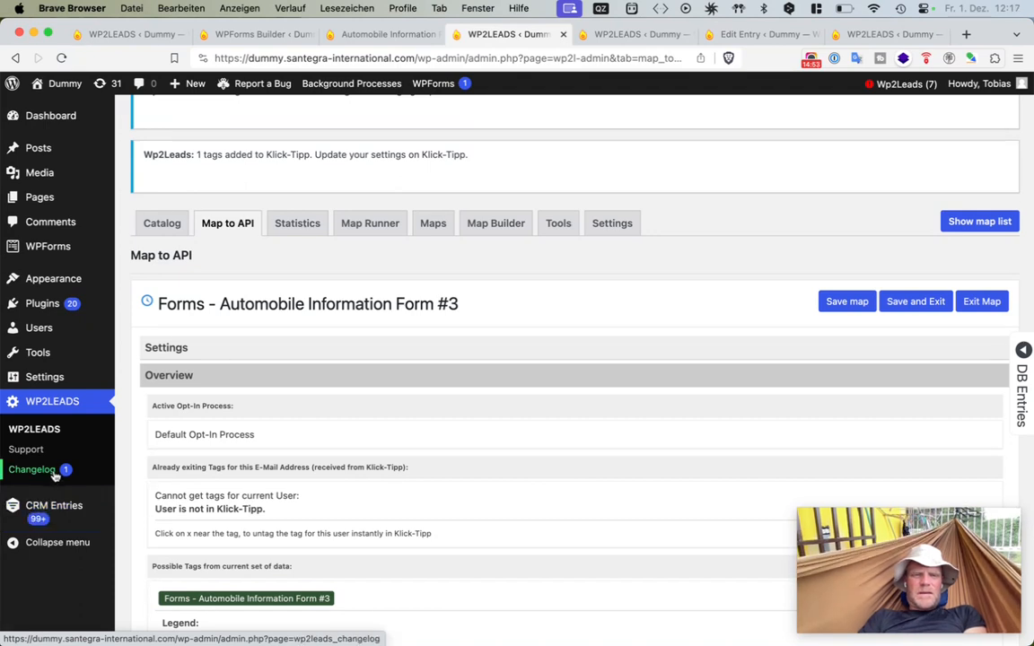
left_click(165, 228)
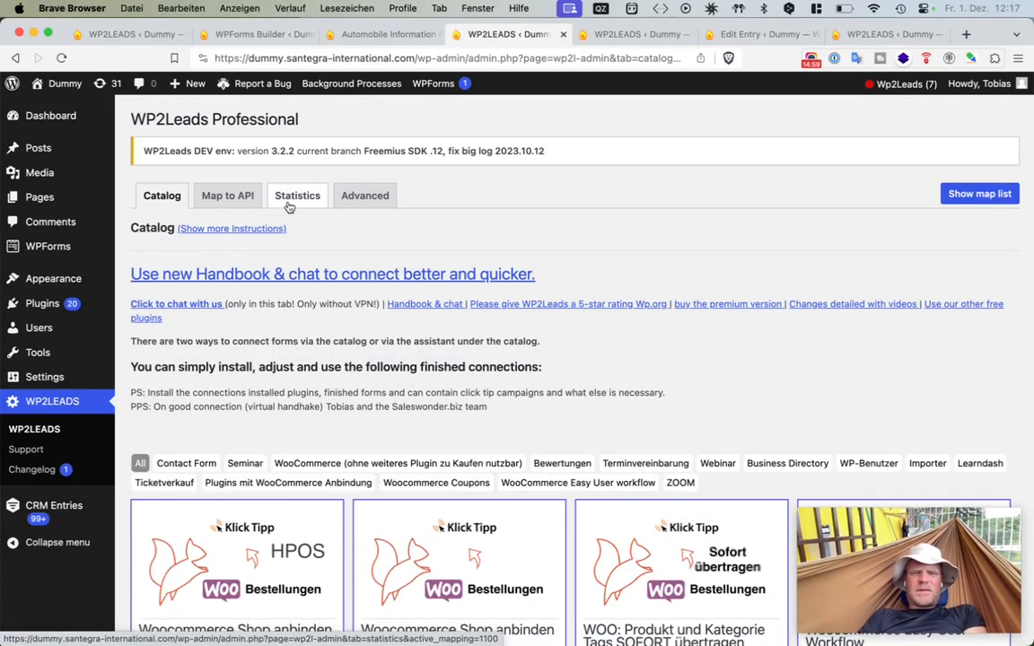
left_click(289, 208)
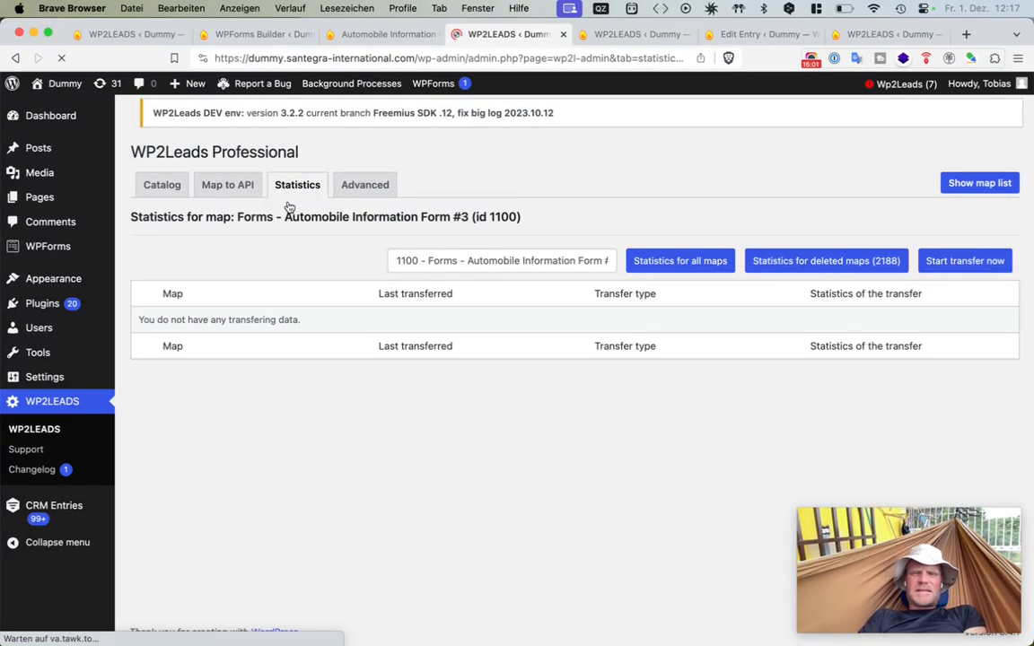
left_click(424, 274)
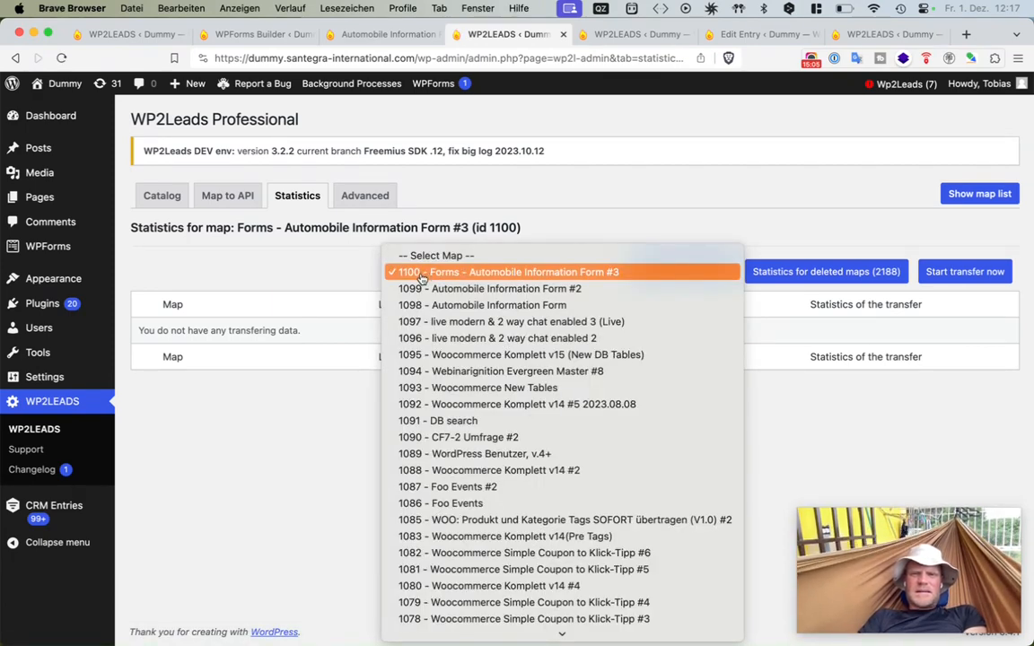
scroll(407, 277, "down", 1)
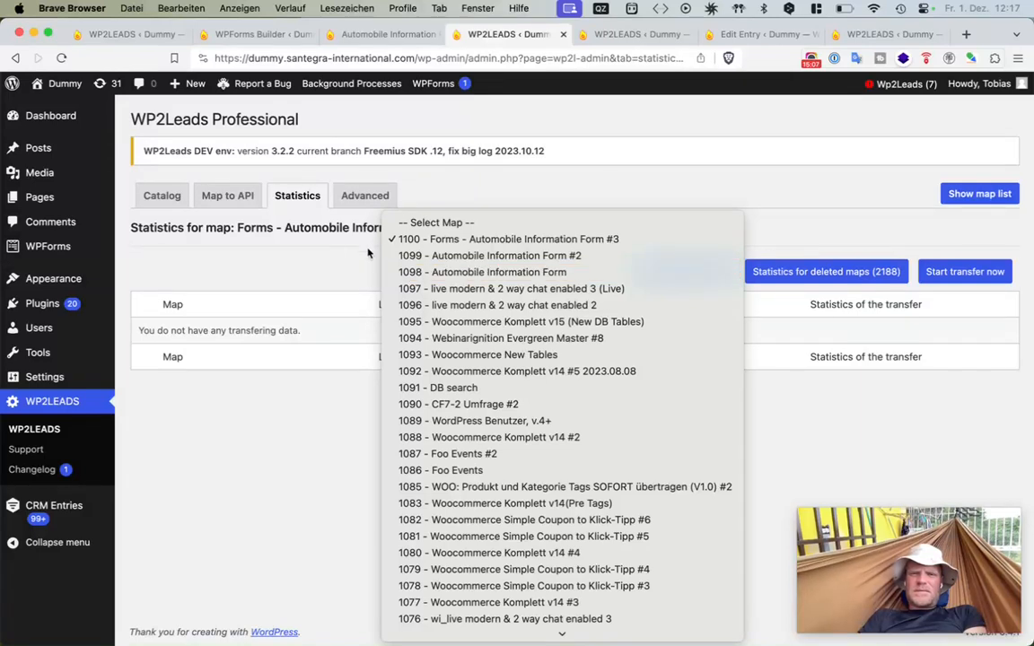
left_click(323, 246)
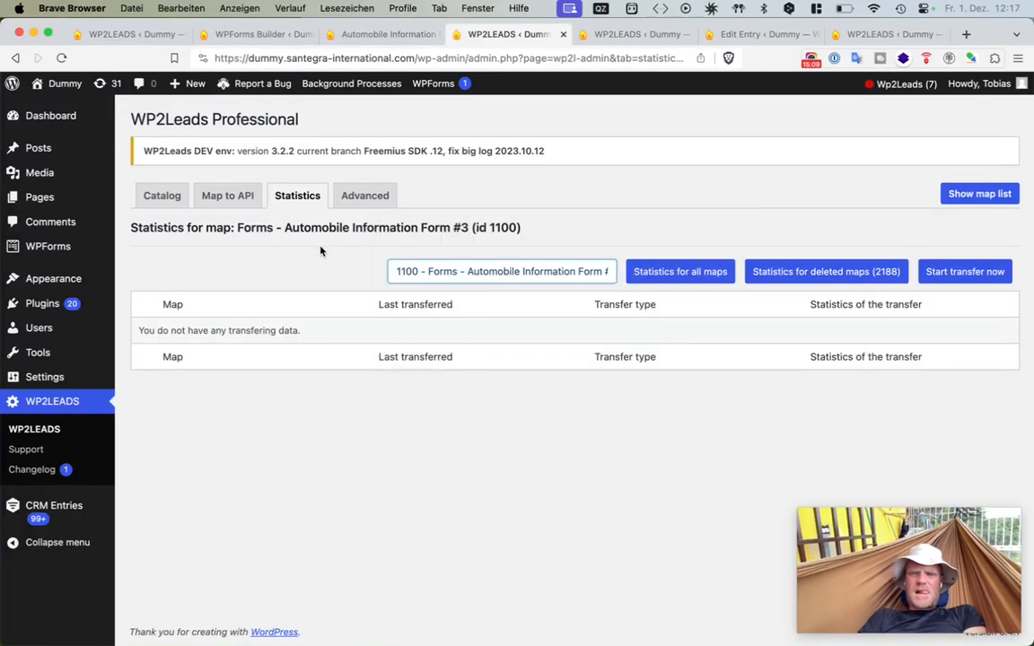
left_click(715, 274)
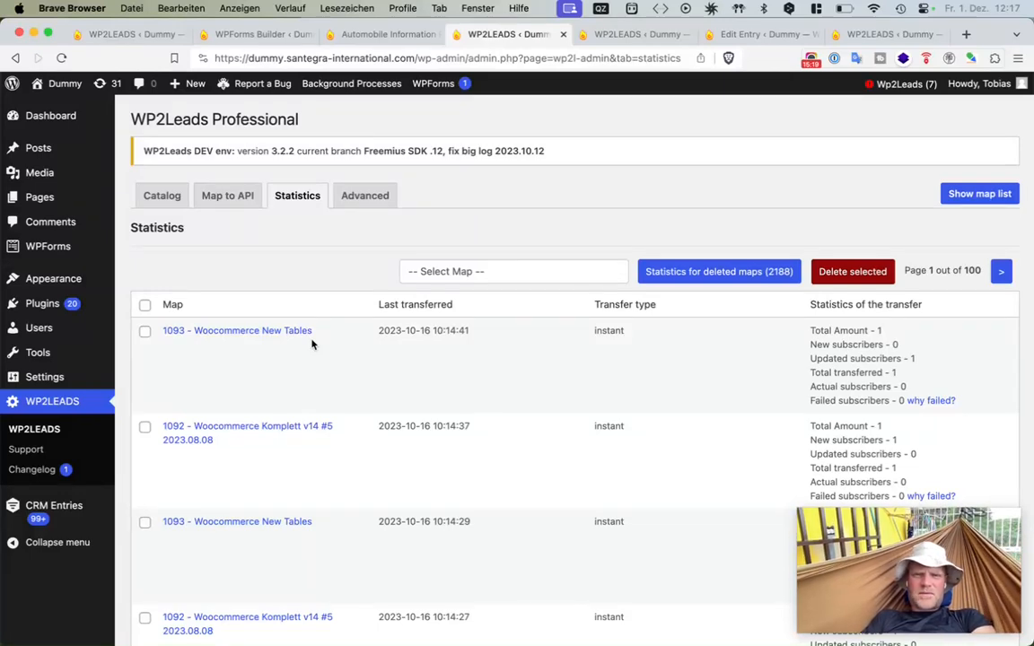
left_click_drag(475, 340, 354, 341)
left_click(396, 381)
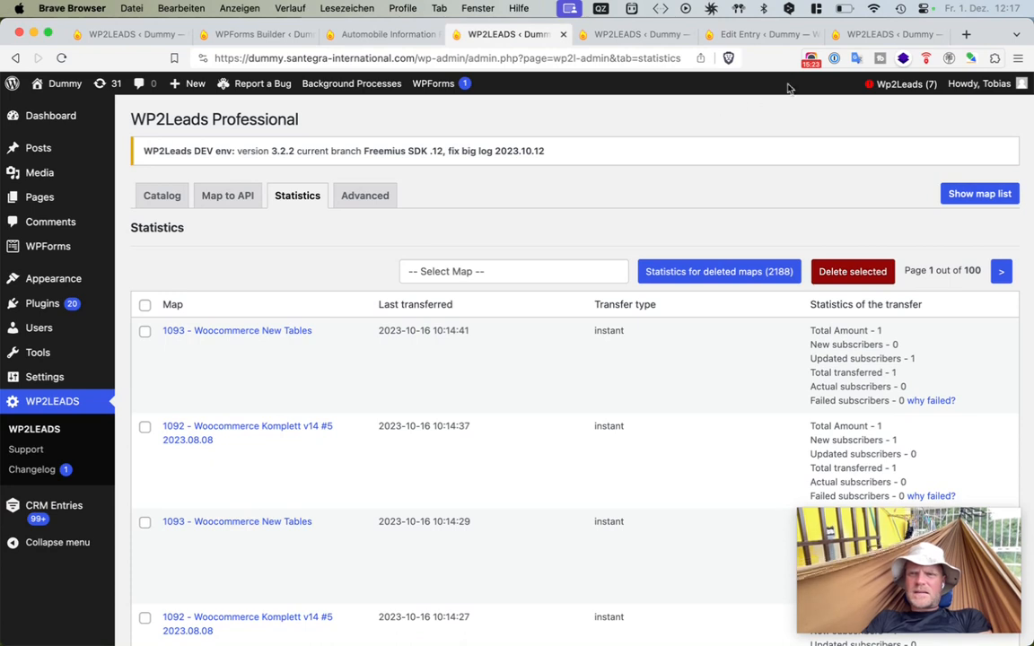
- Switch to the statistics tab and reload it to review the latest transfers
left_click(667, 195)
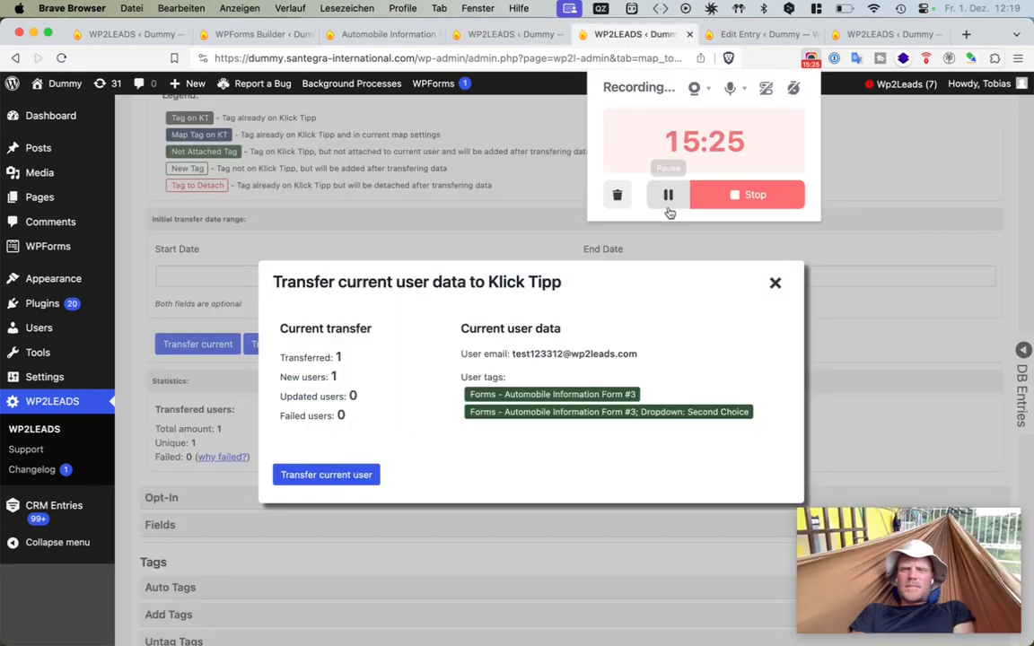
left_click(582, 305)
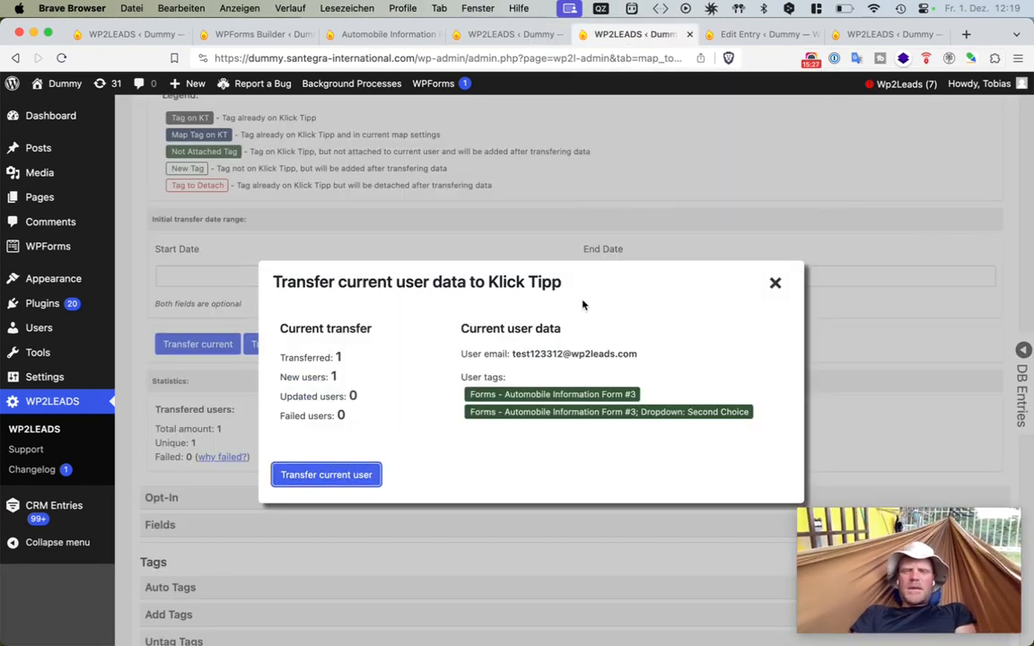
left_click(523, 34)
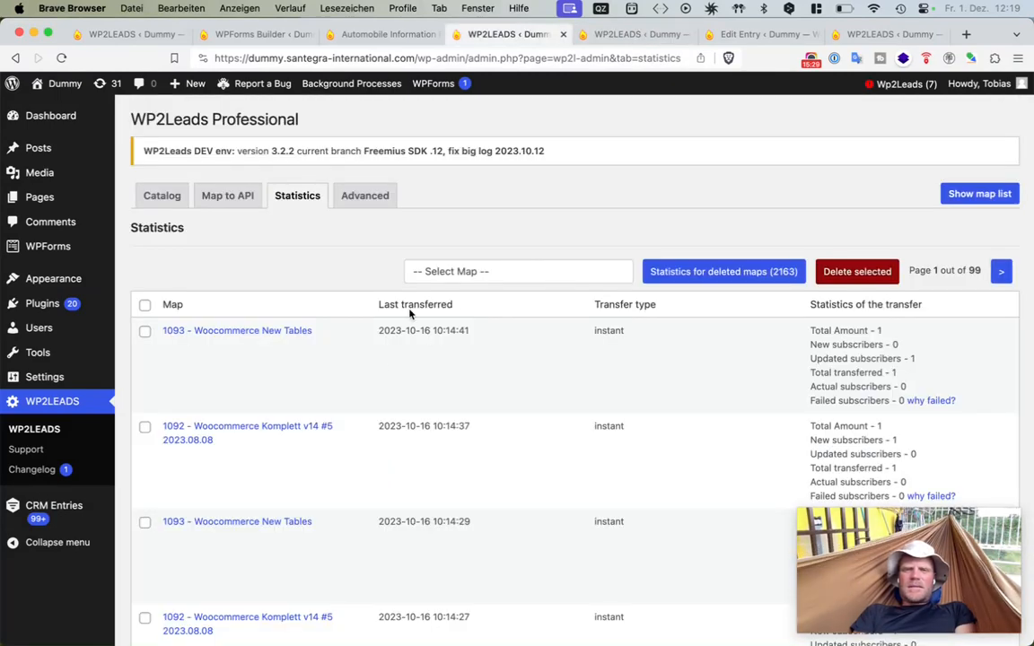
key("super+r")
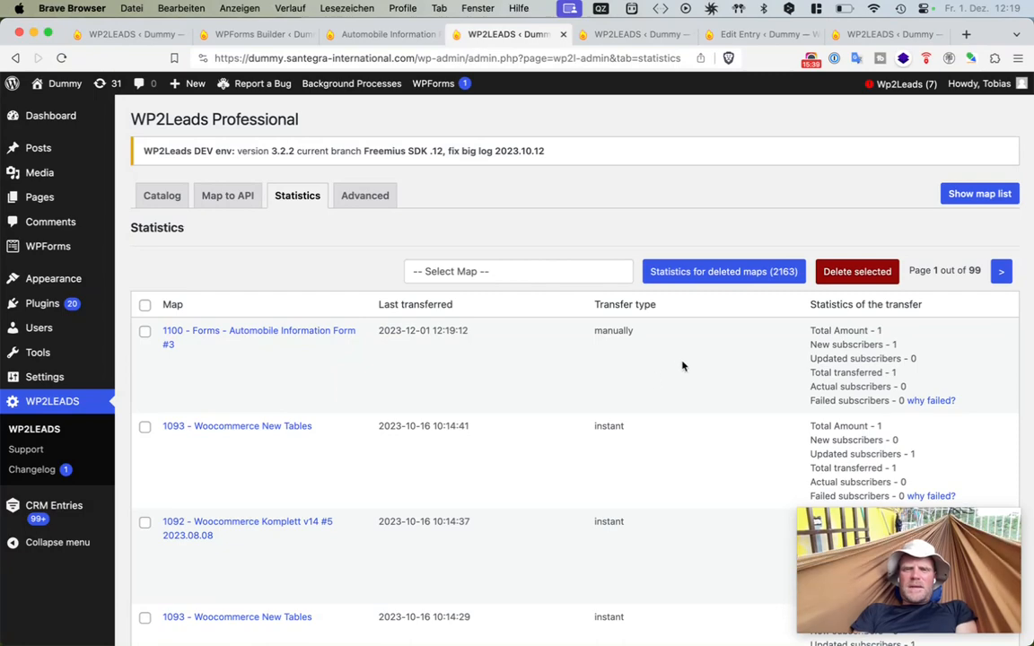
left_click_drag(683, 365, 384, 332)
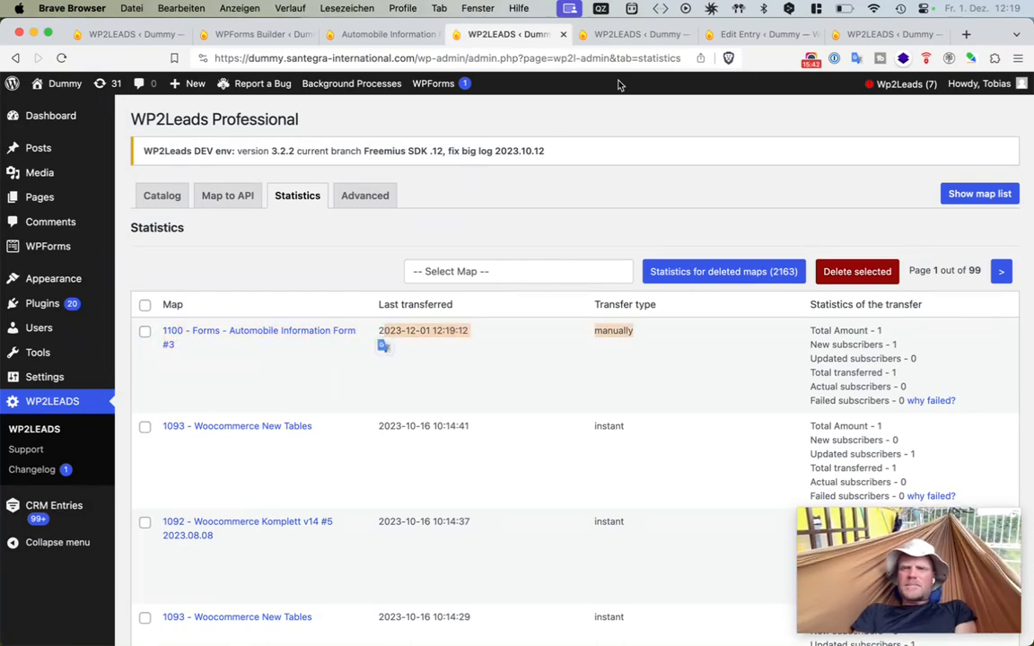
- Return to the map tab, transfer the current user to KlickTipp again, and close the dialog
left_click(736, 34)
left_click(641, 35)
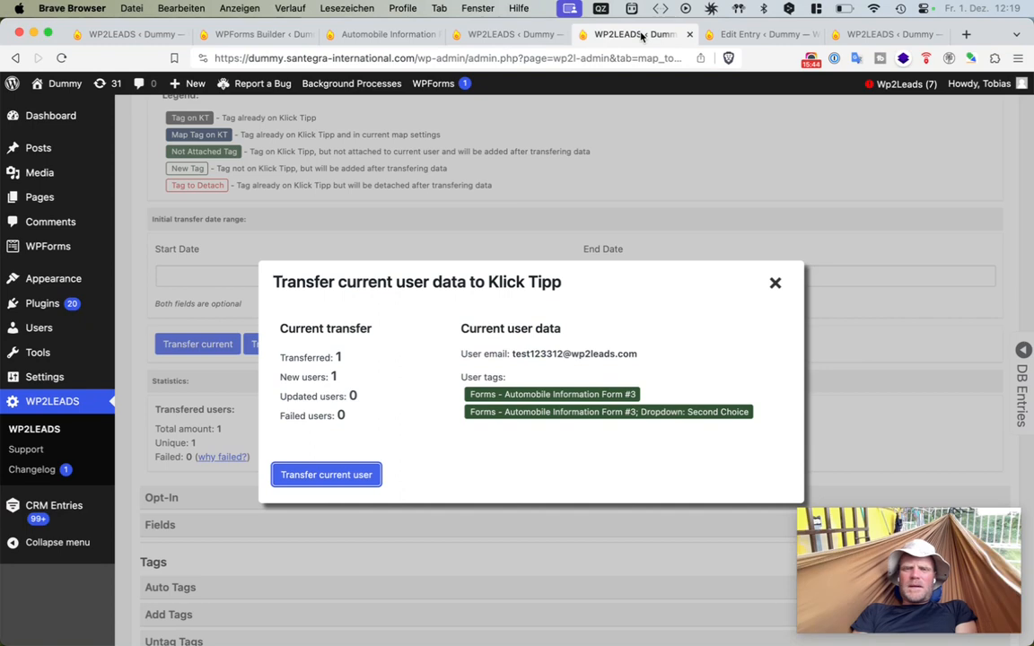
left_click(352, 474)
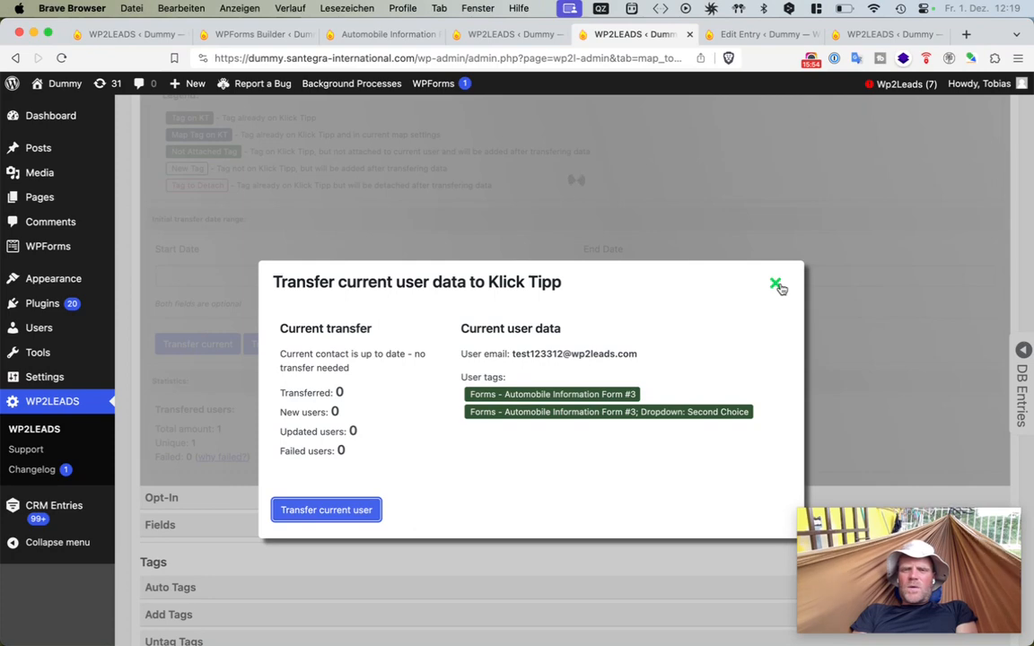
left_click(776, 285)
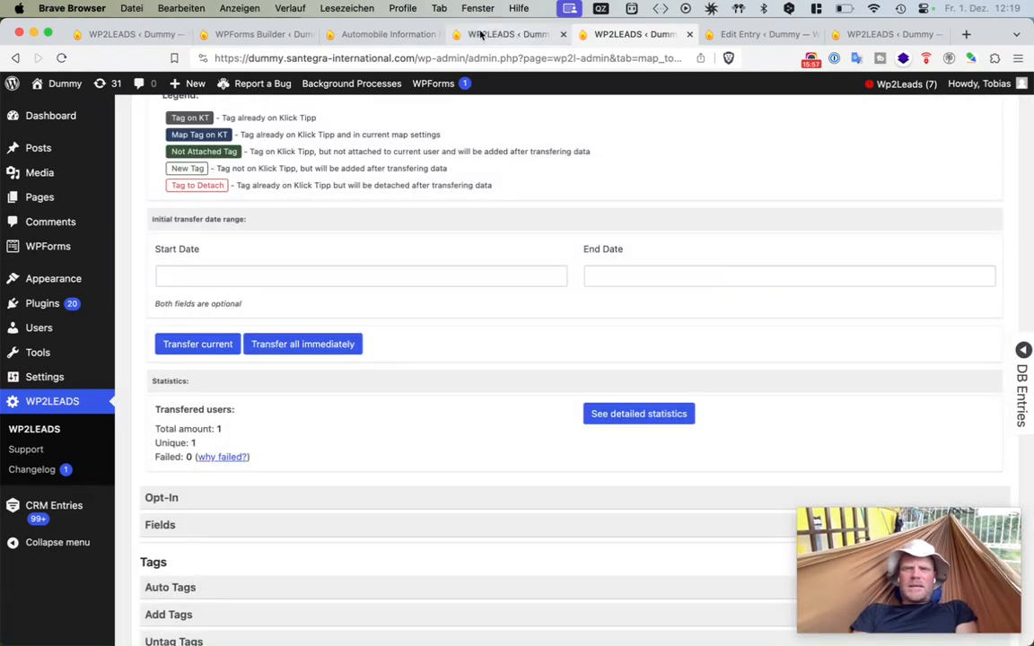
- Switch to the Automobile Information Form preview and enter 2342 as the Year of Registration
left_click(410, 34)
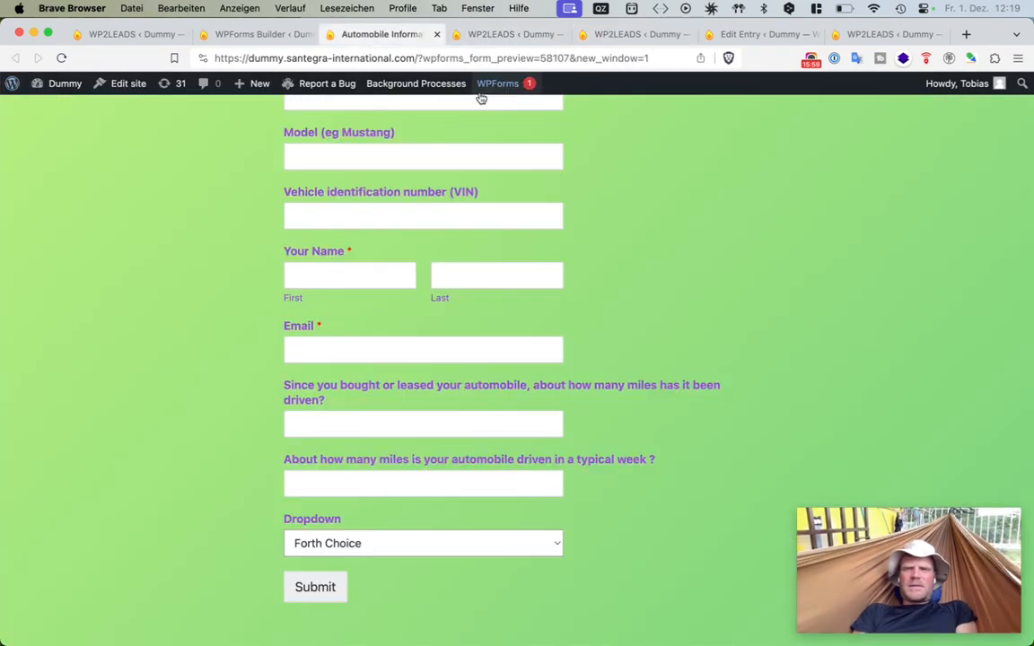
scroll(404, 269, "up", 5)
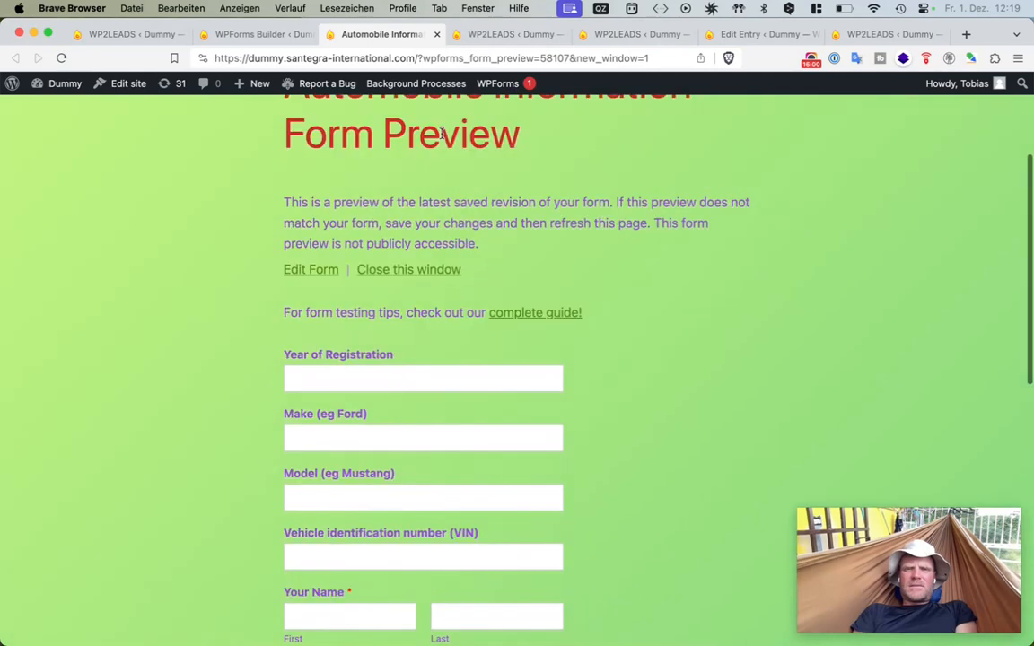
left_click(401, 378)
key("super+shift+x")
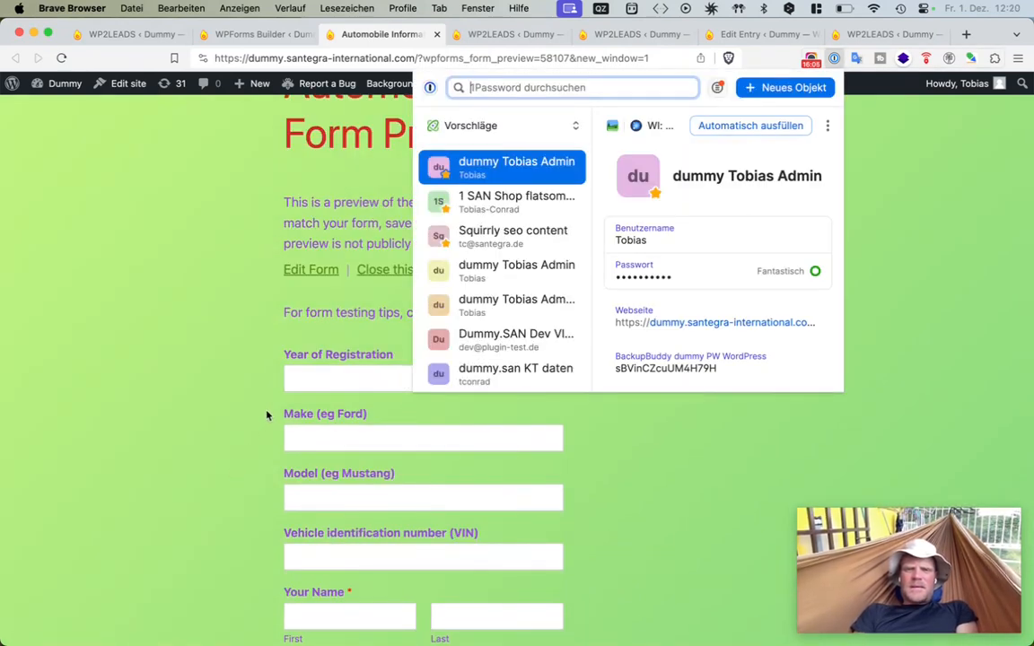
left_click(317, 364)
type("23423")
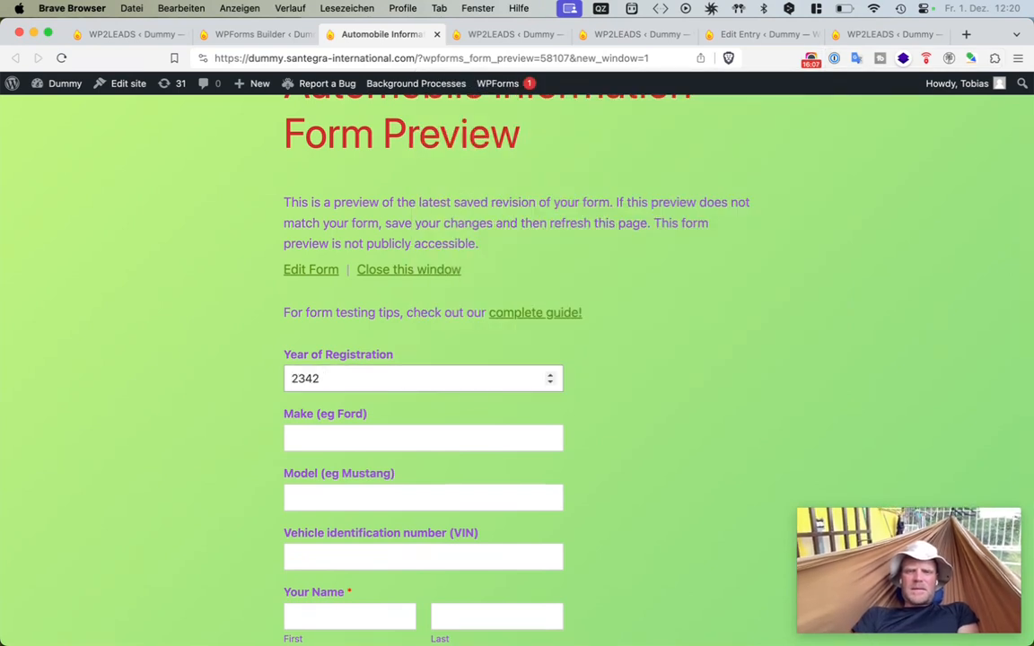
- Fill in the Make as ford, the Model as mustang, and the Vehicle identification number as 234234
left_click(369, 438)
type("f")
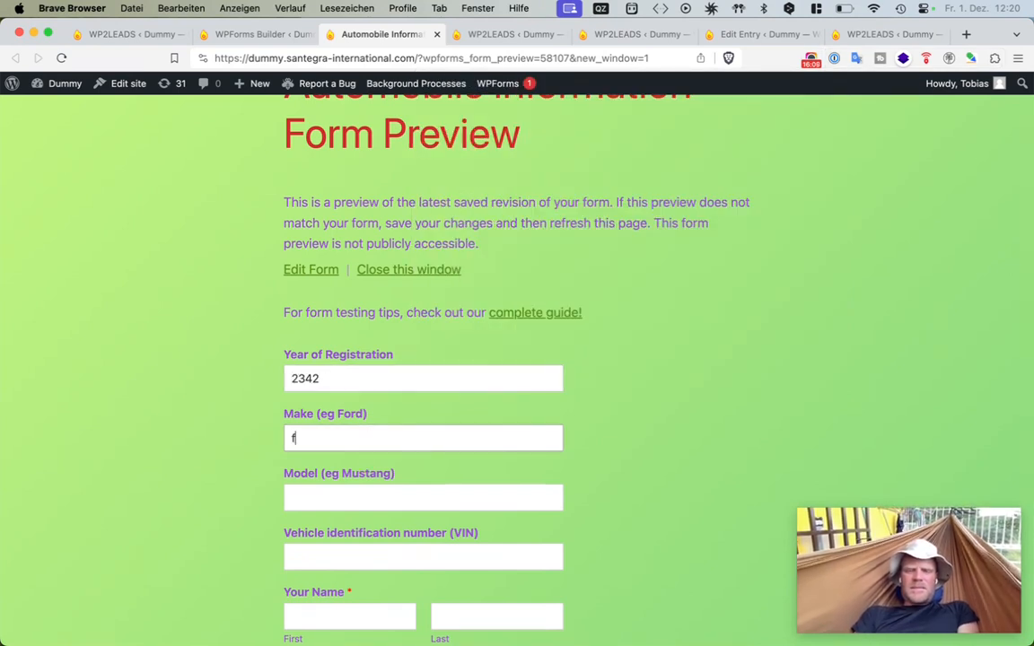
type("ord")
left_click(355, 506)
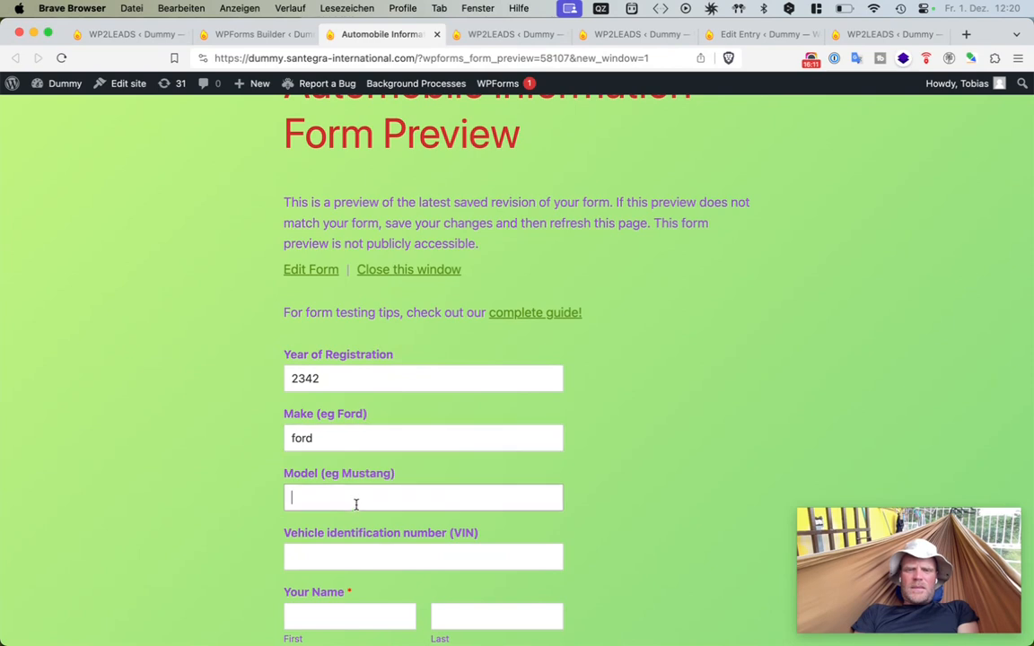
type("mustang")
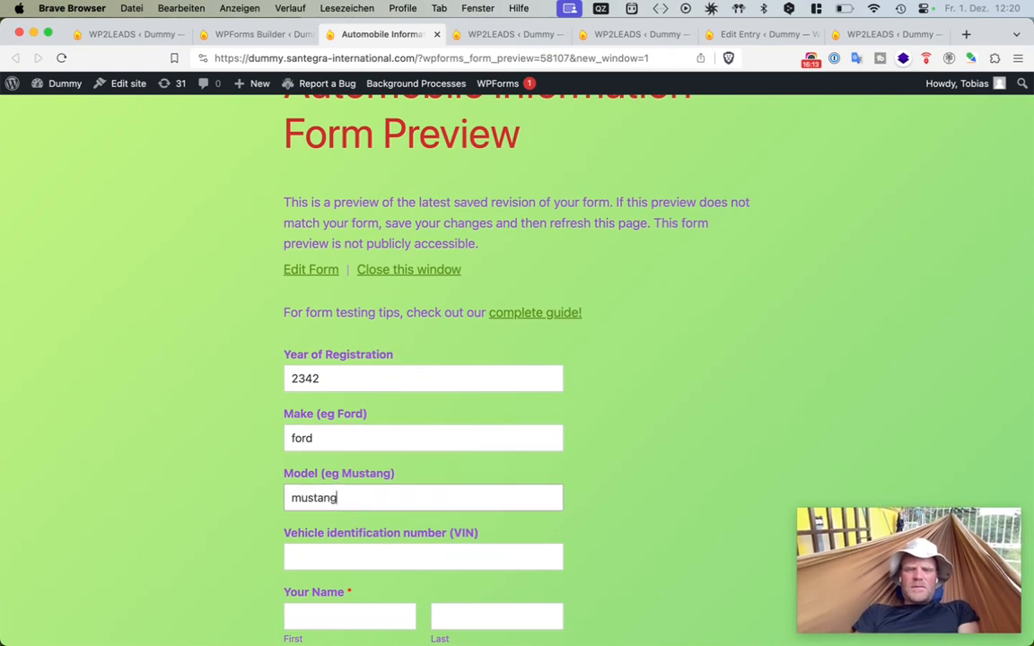
left_click(390, 560)
type("234234")
- Enter the first name and a test e-mail address in the Your Name and Email fields
scroll(386, 538, "down", 3)
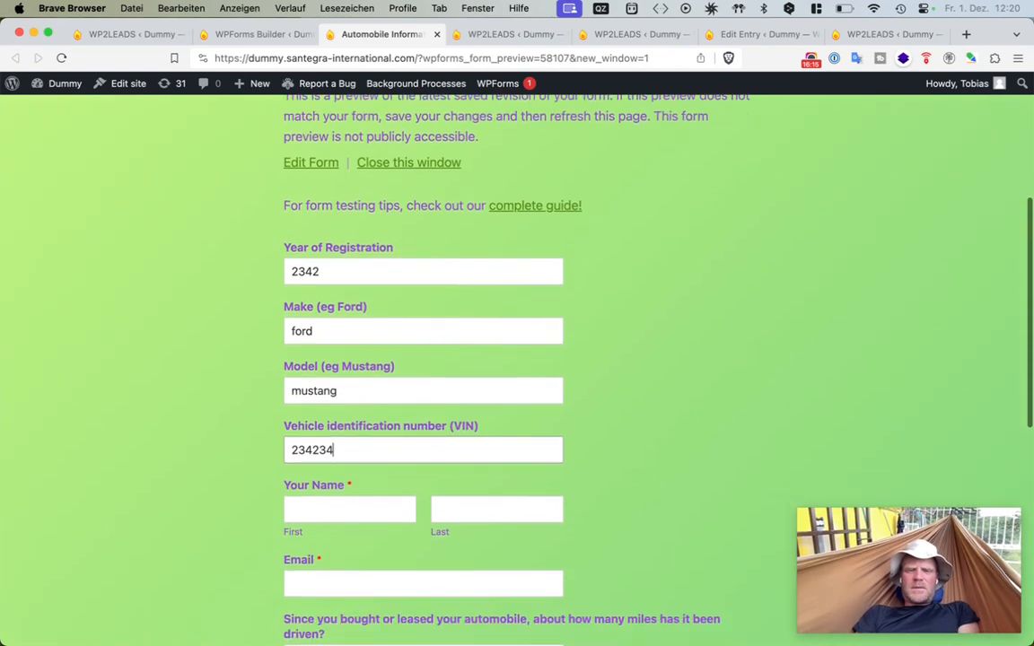
left_click(380, 488)
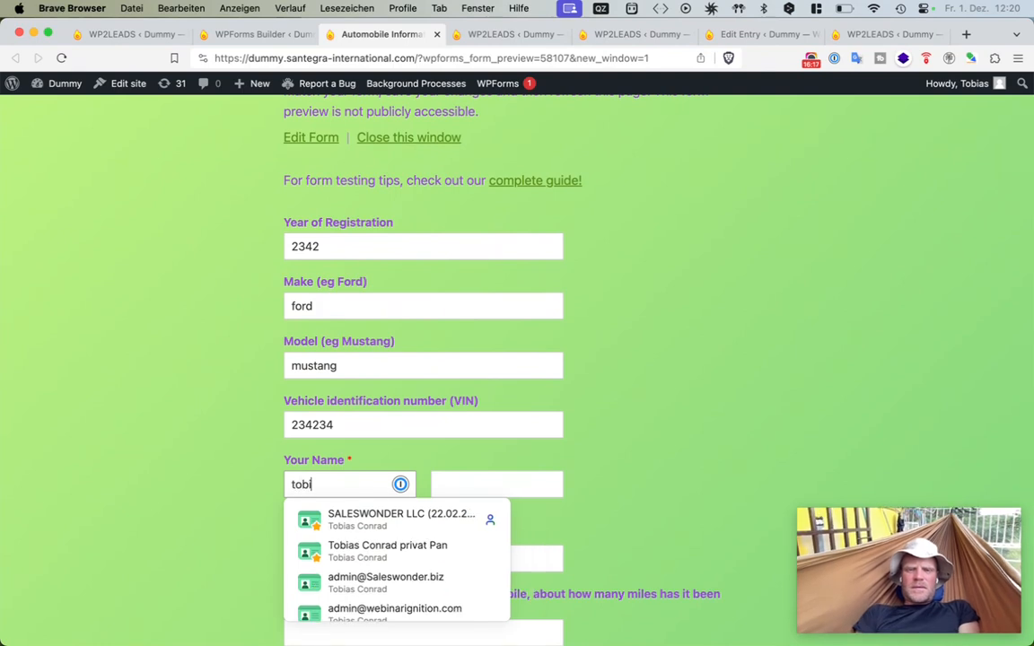
left_click(369, 468)
left_click(366, 483)
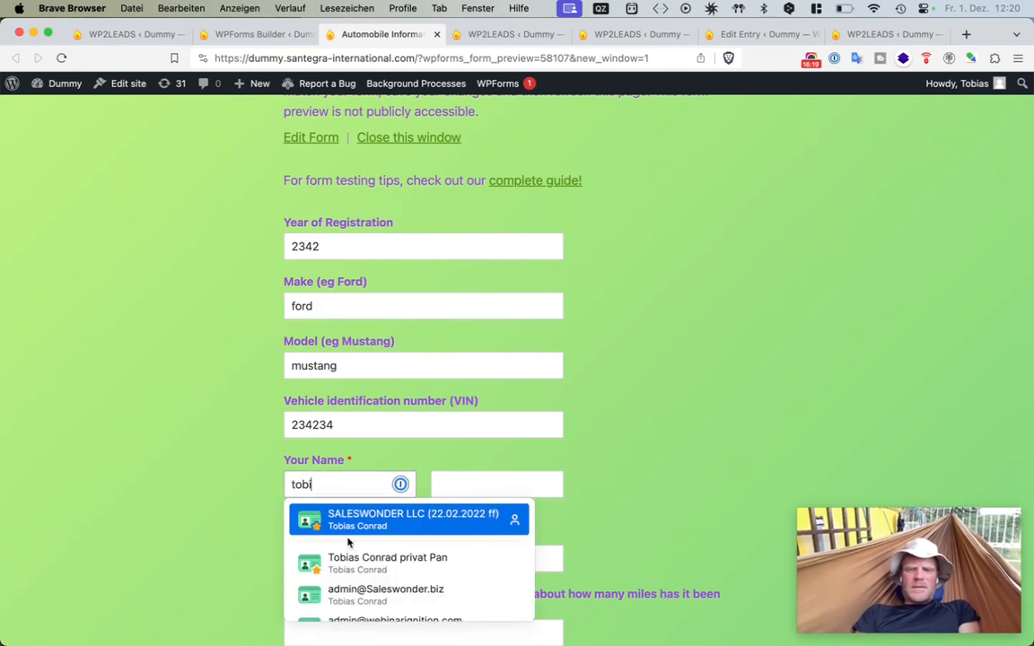
left_click(314, 551)
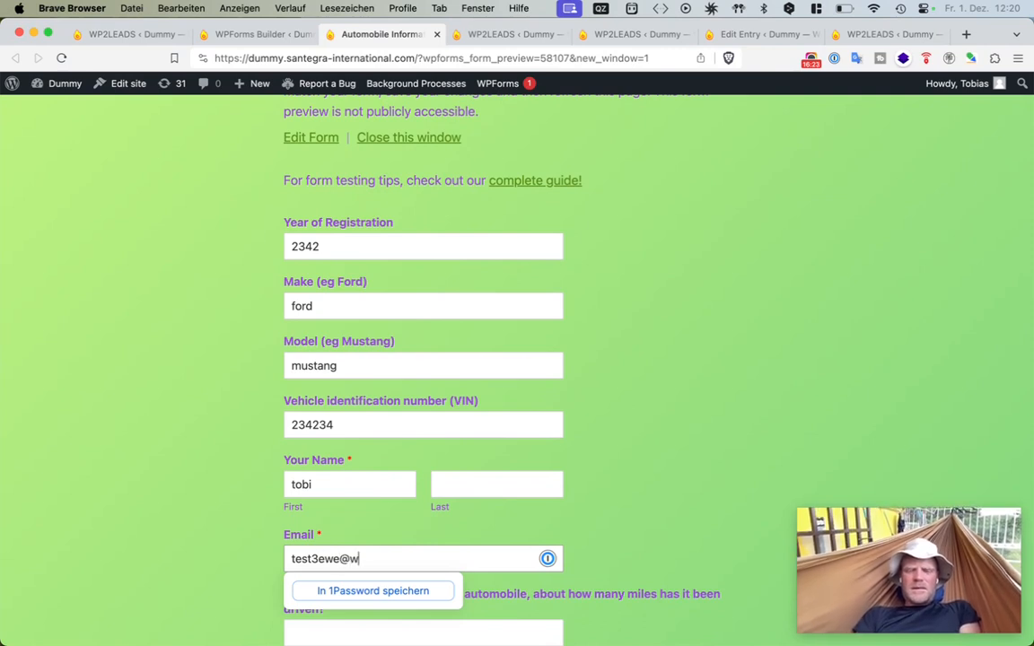
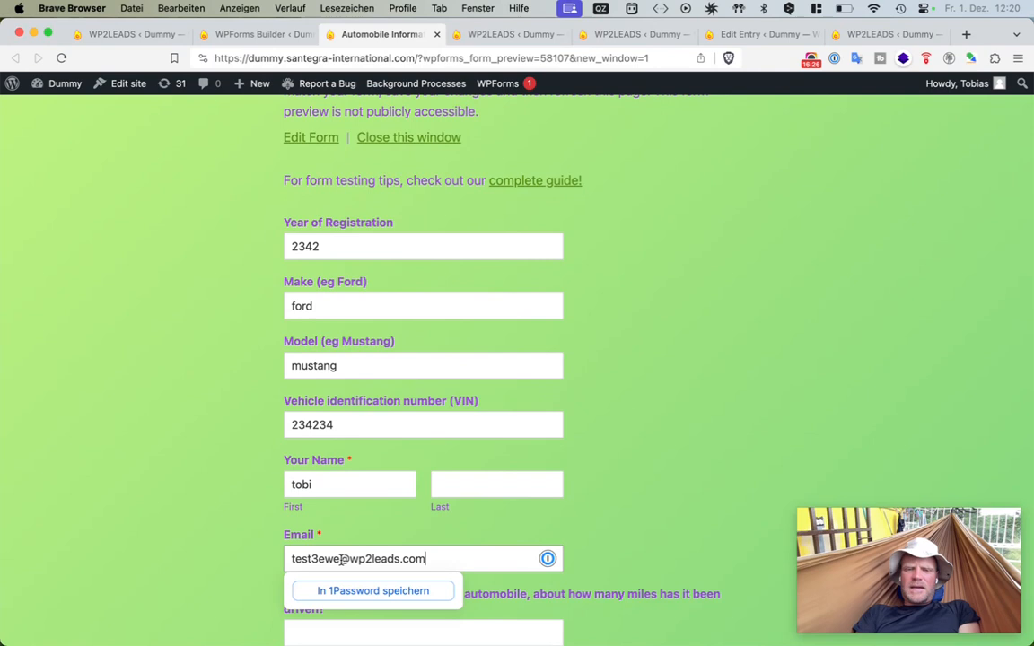
left_click_drag(340, 559, 313, 560)
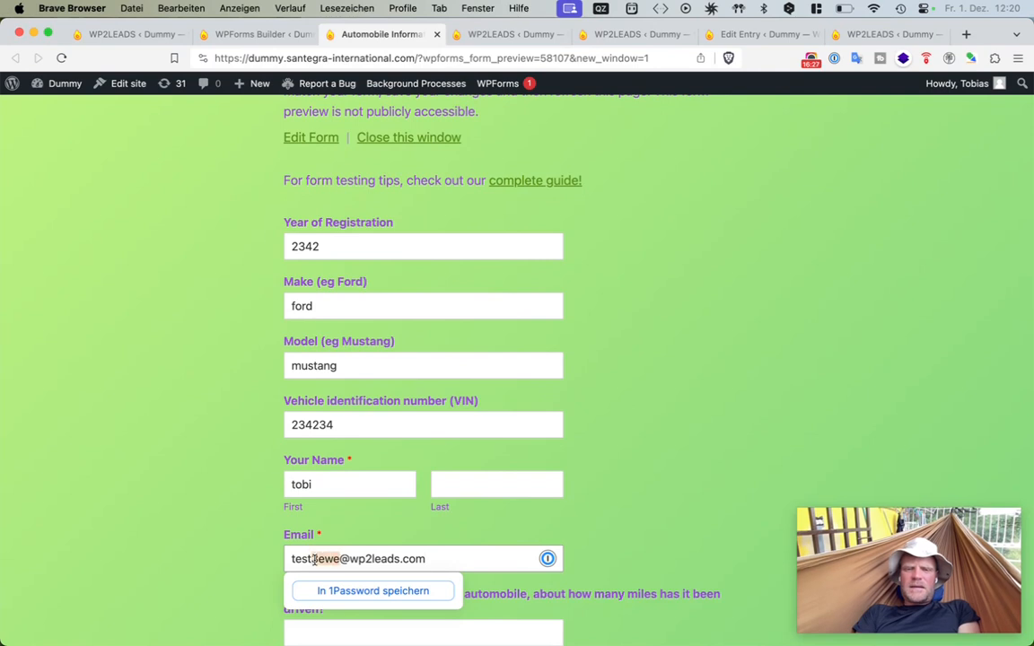
type("1220")
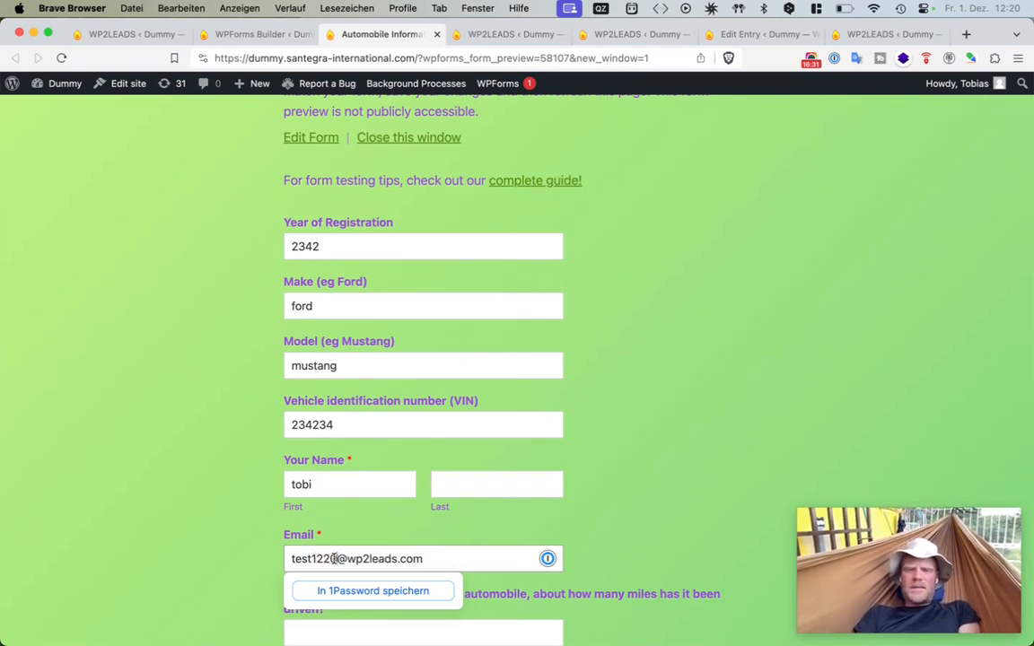
left_click_drag(334, 558, 292, 558)
left_click(248, 543)
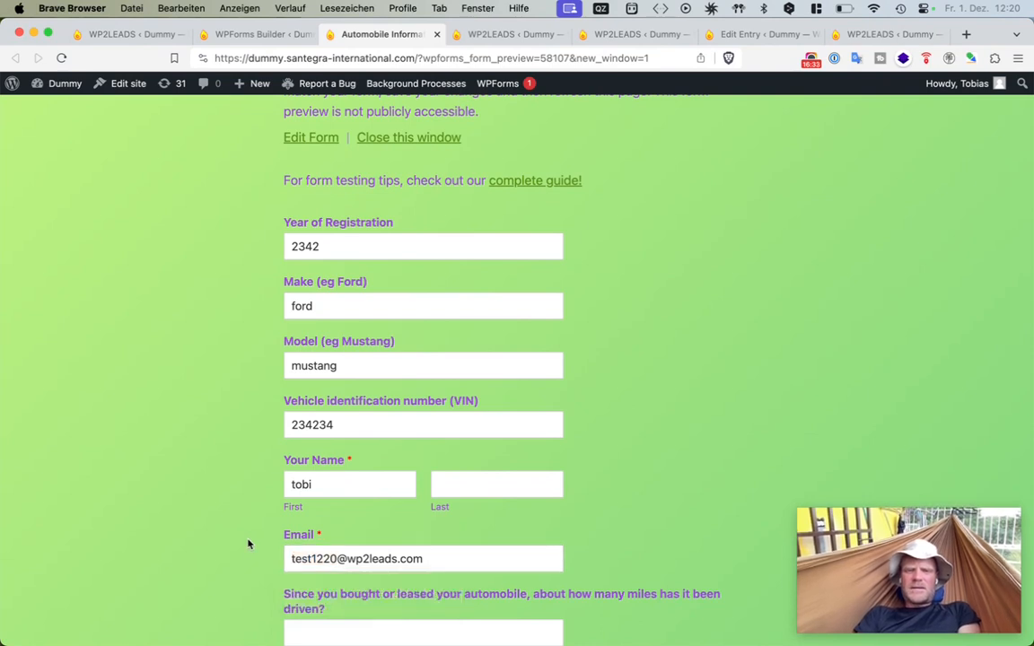
- Enter 34 for total miles driven since purchase and 30 for miles driven in a typical week
scroll(248, 543, "down", 4)
left_click(331, 455)
type("34")
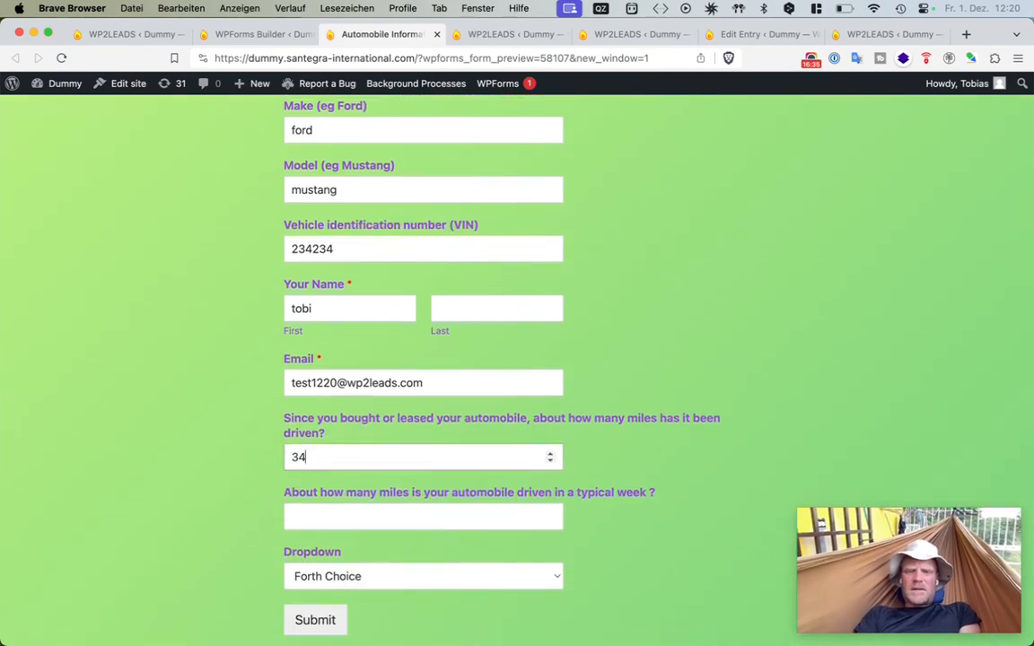
left_click(331, 509)
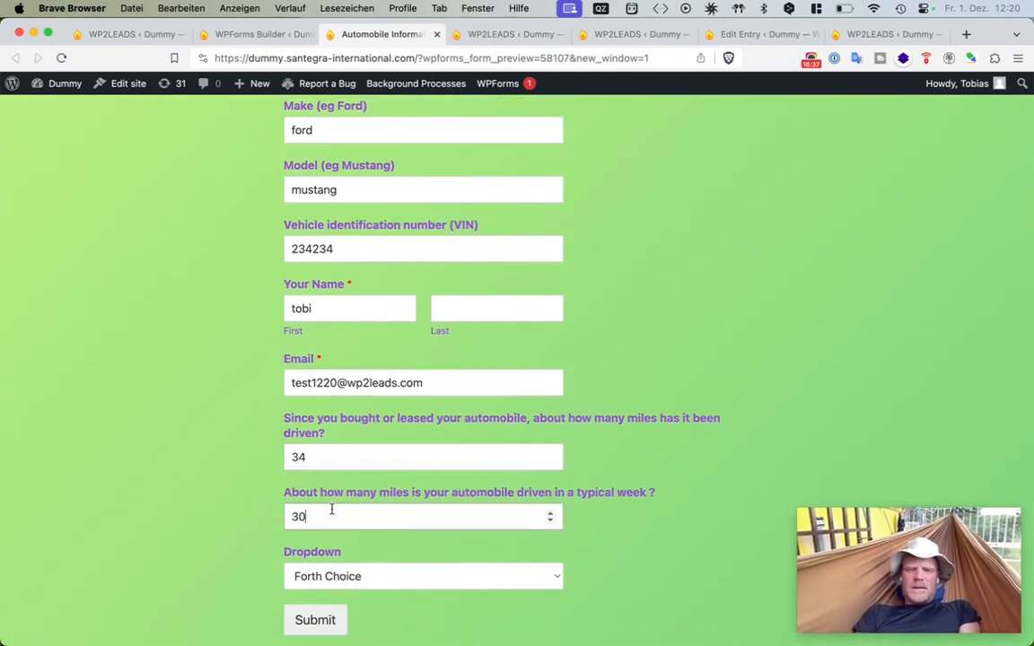
- Select Second Choice in the Dropdown field and try to submit the form
left_click(384, 579)
key("Up")
key("Up")
key("Return")
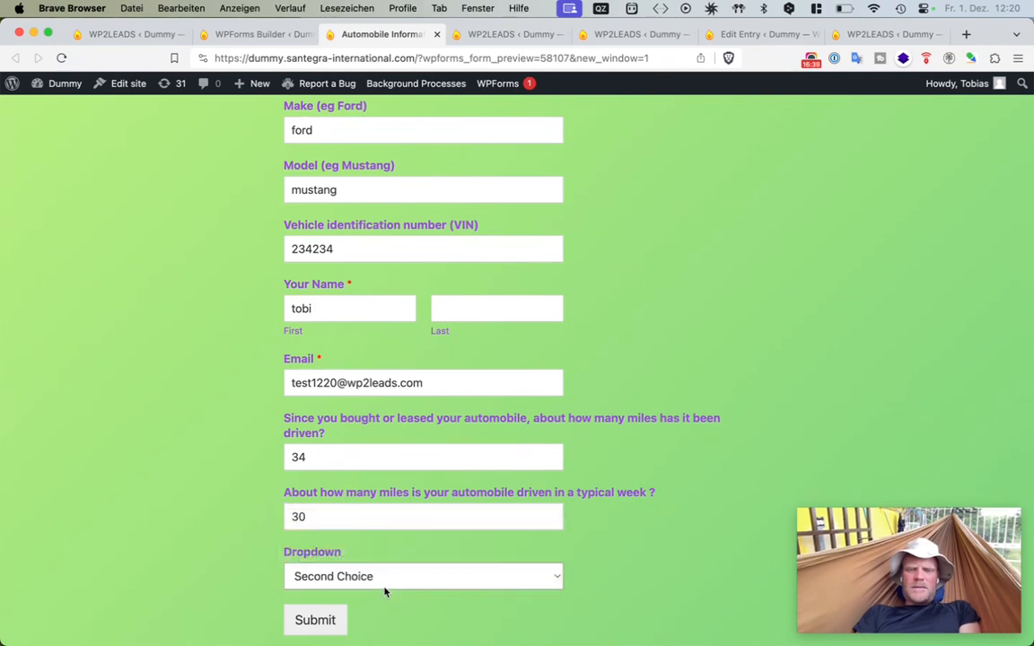
left_click(308, 620)
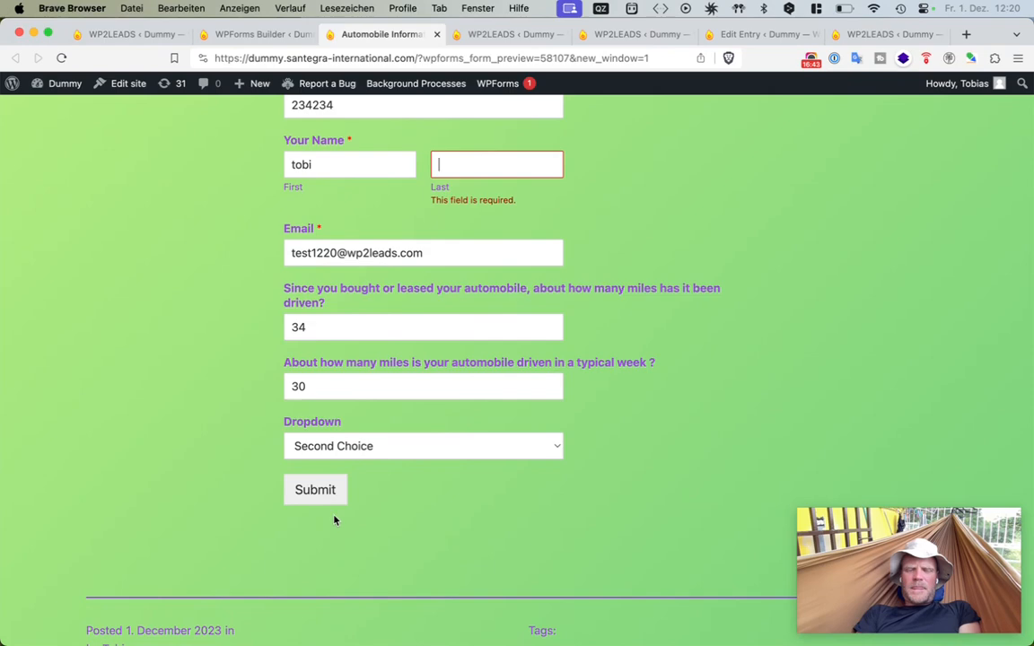
- Fill in the required last name and submit the form
scroll(334, 519, "down", 5)
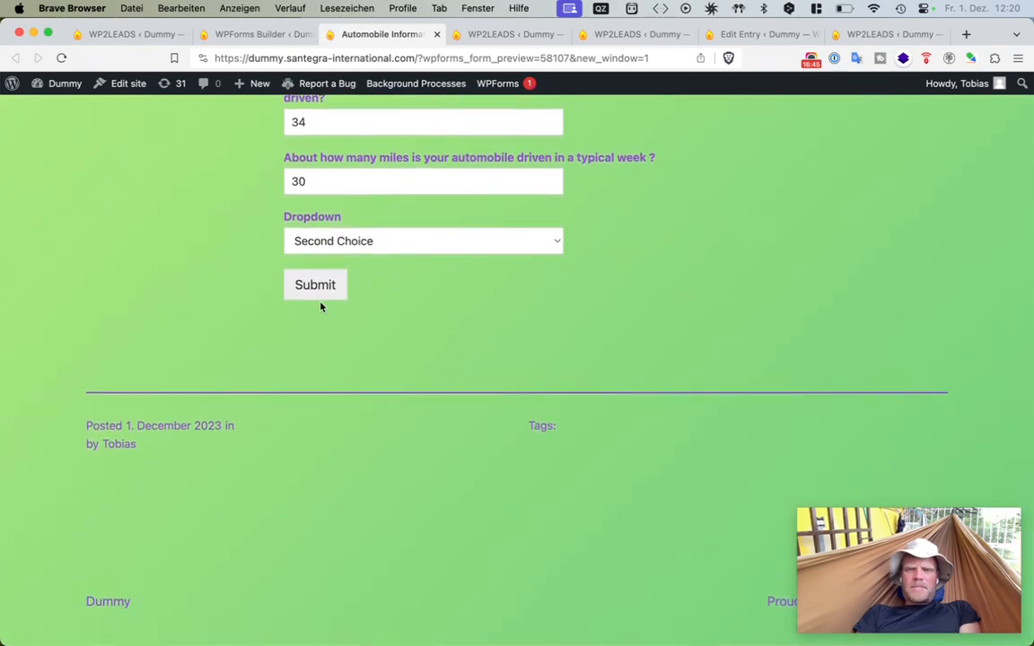
left_click(316, 285)
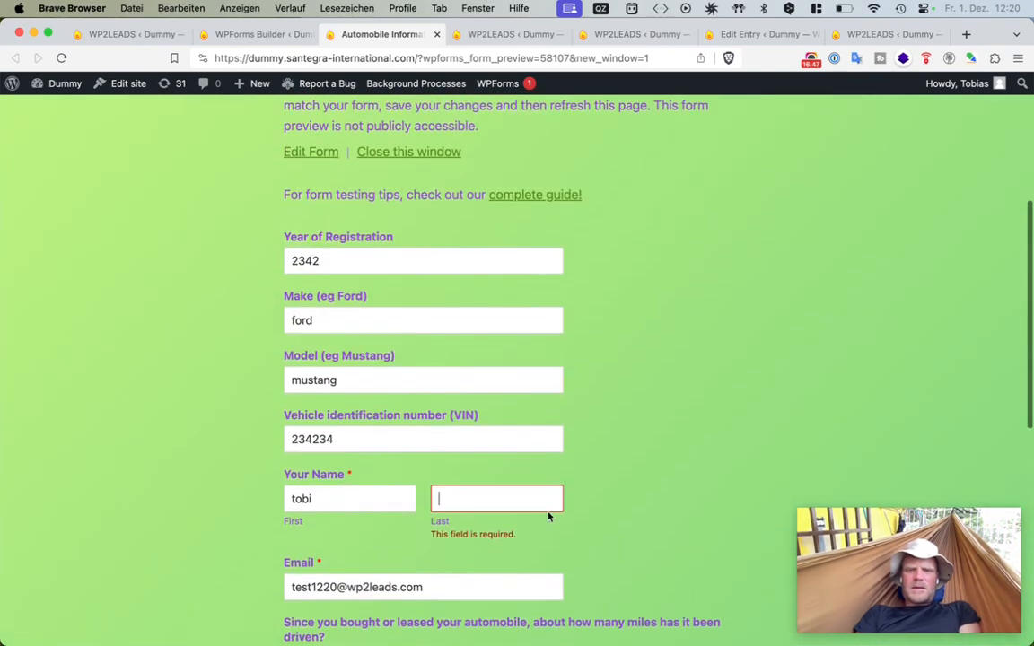
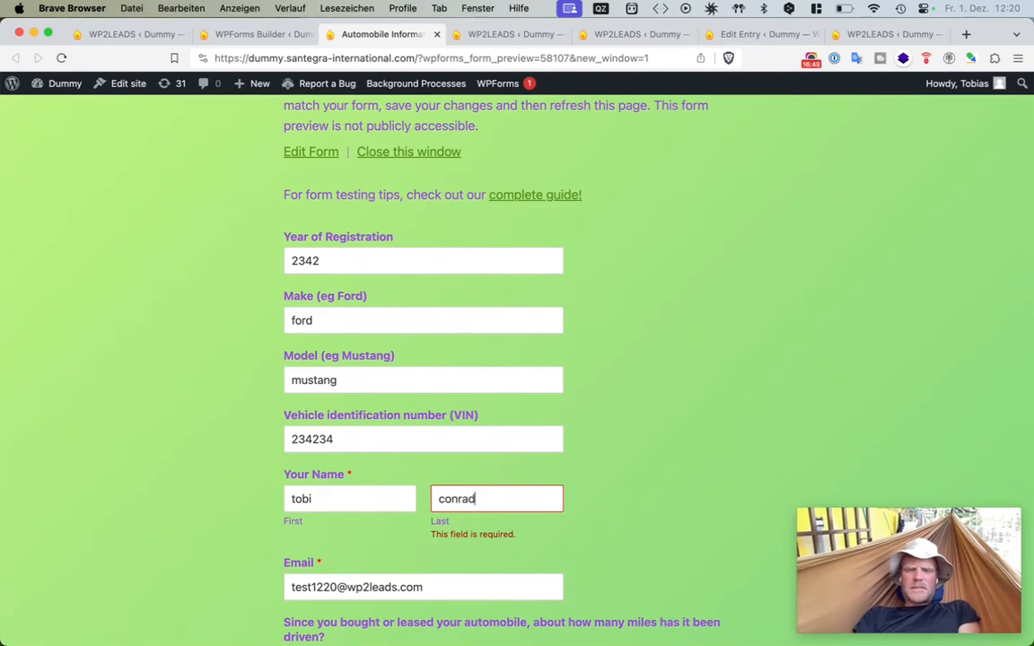
scroll(549, 516, "down", 10)
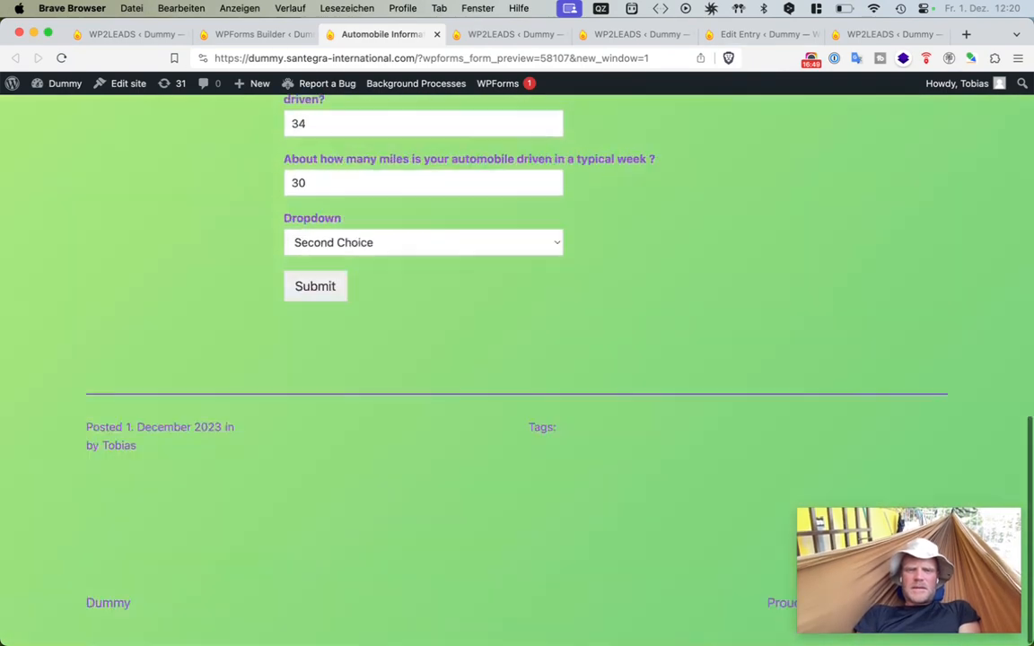
left_click(329, 286)
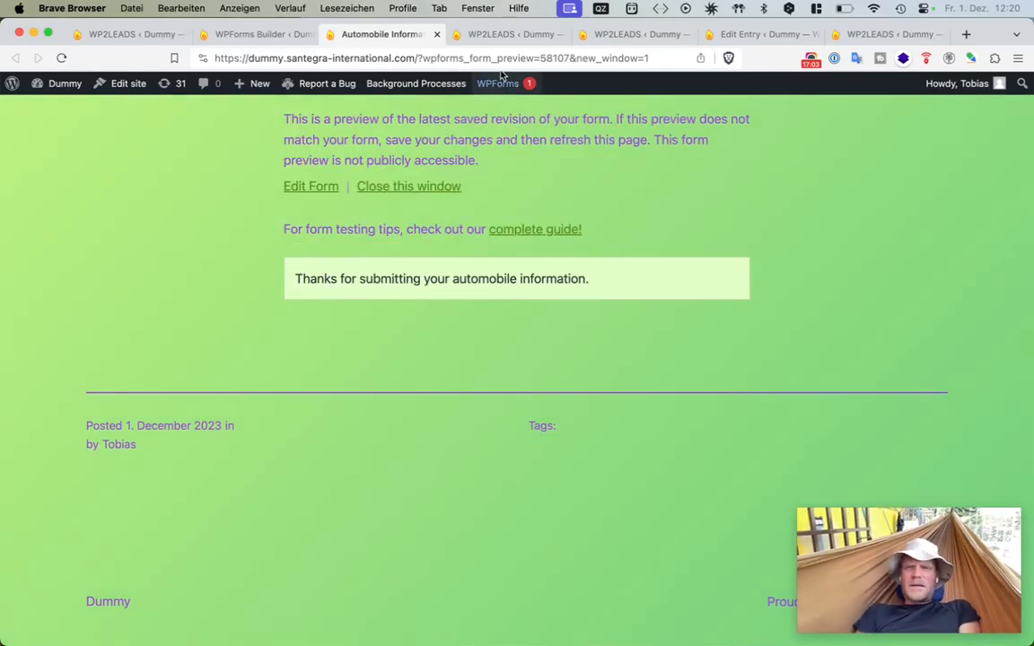
- Switch to the WP2LEADS statistics tab, reload it, and review the newest transfers for the Automobile Information Form map
left_click(516, 34)
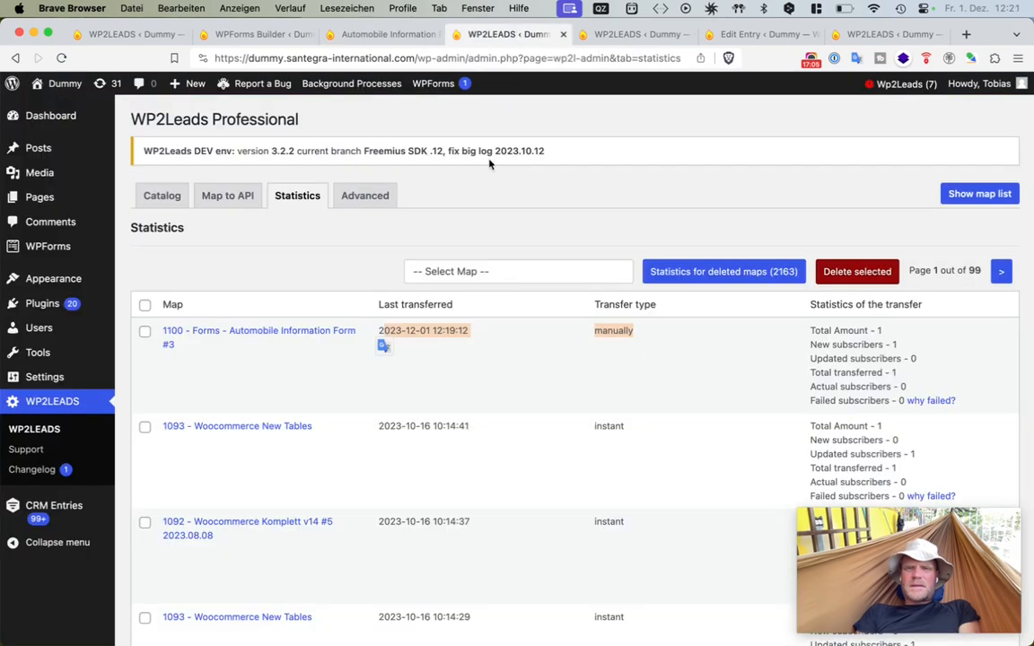
key("super+r")
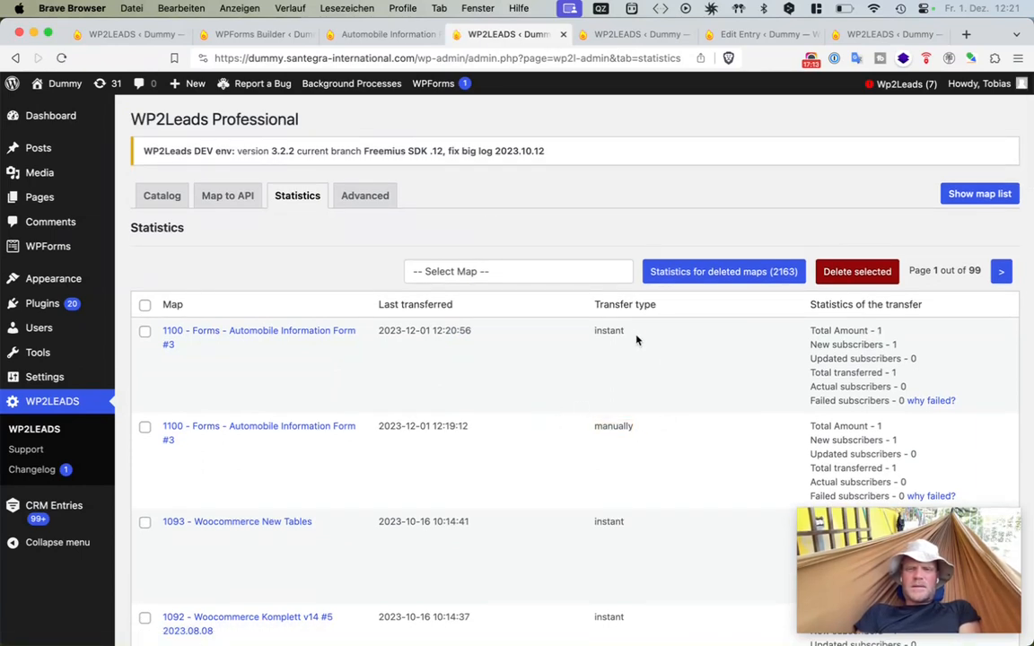
double_click(620, 426)
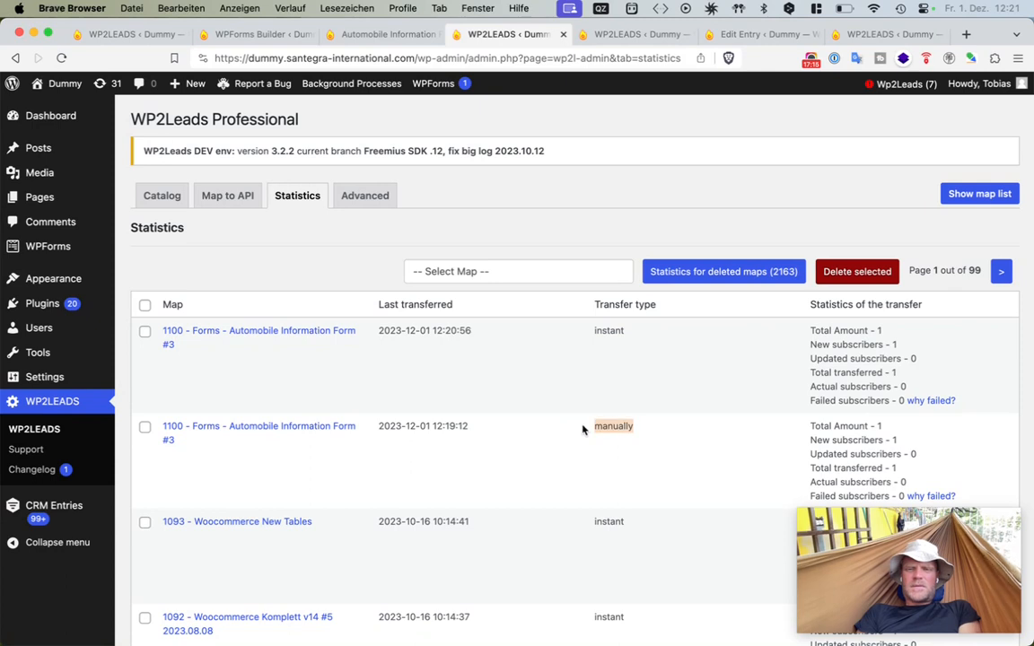
double_click(601, 331)
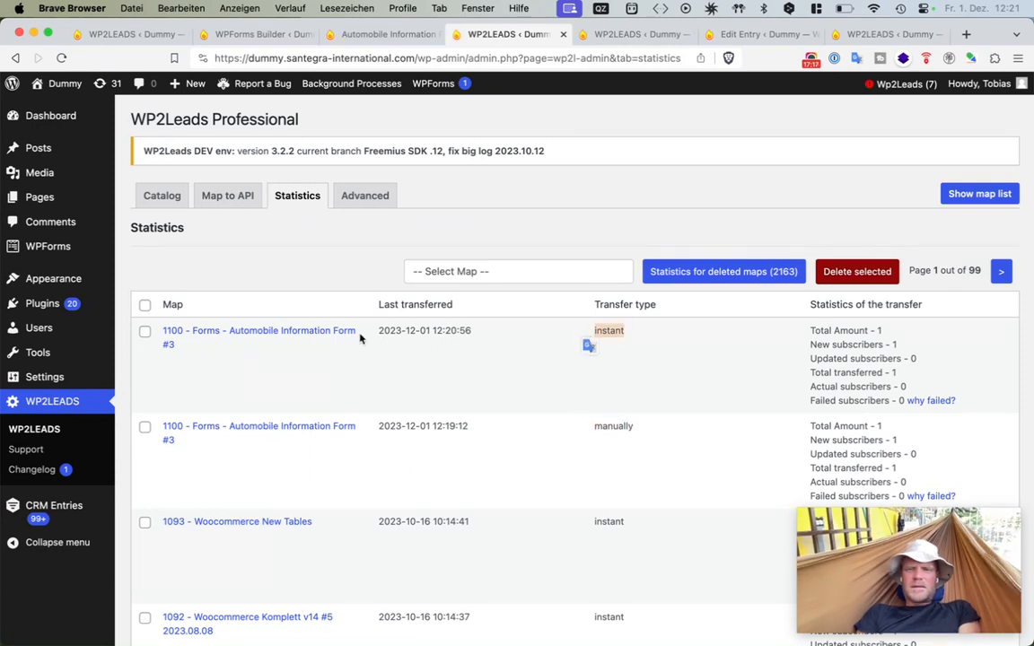
left_click_drag(906, 340, 763, 349)
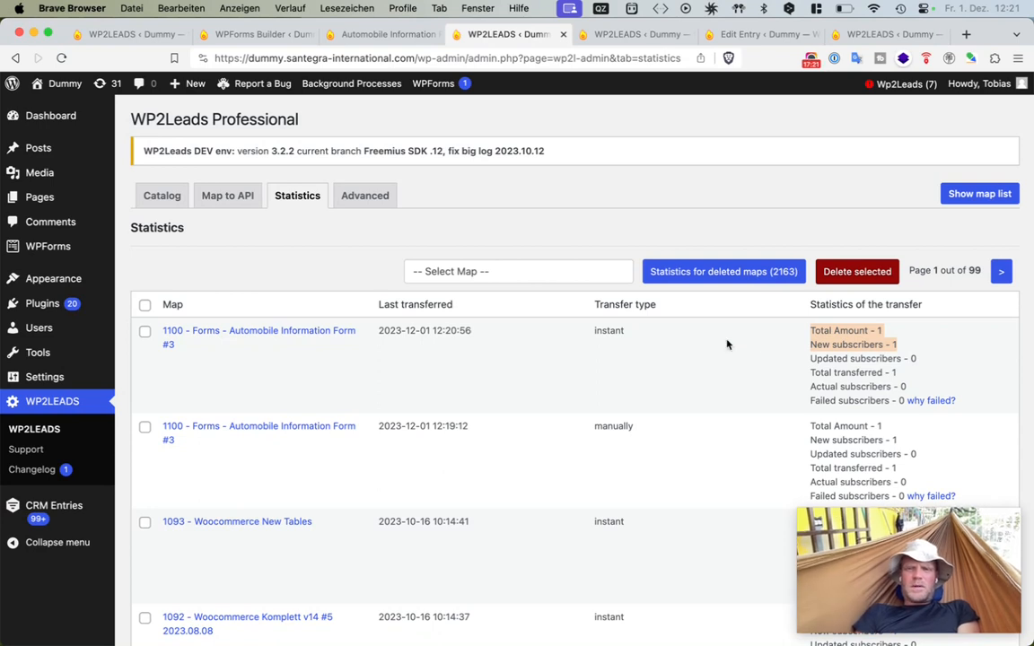
left_click(727, 345)
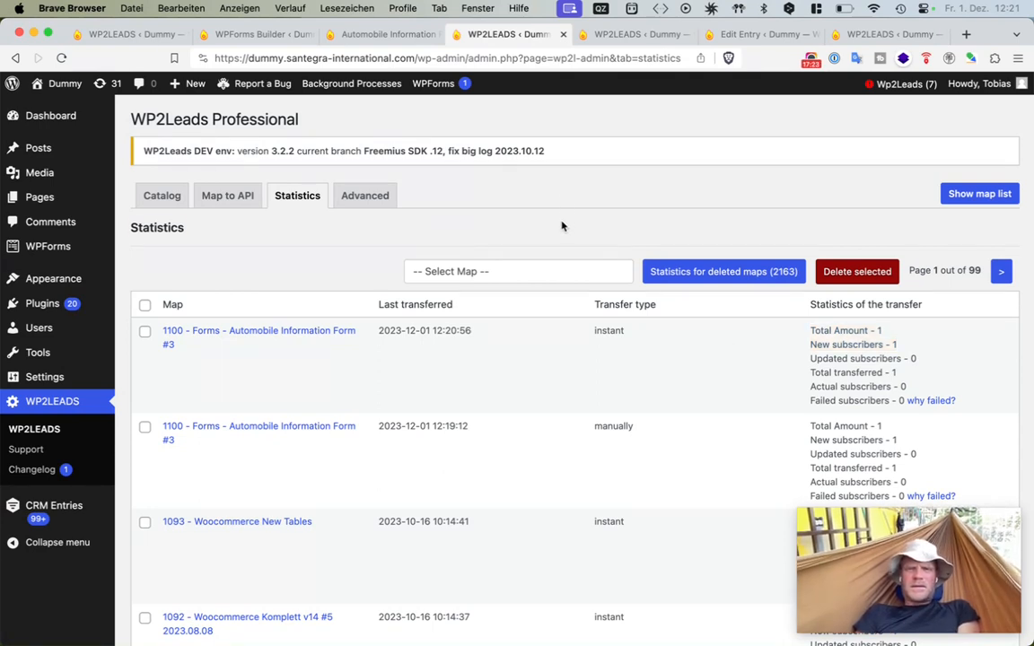
left_click_drag(561, 224, 575, 204)
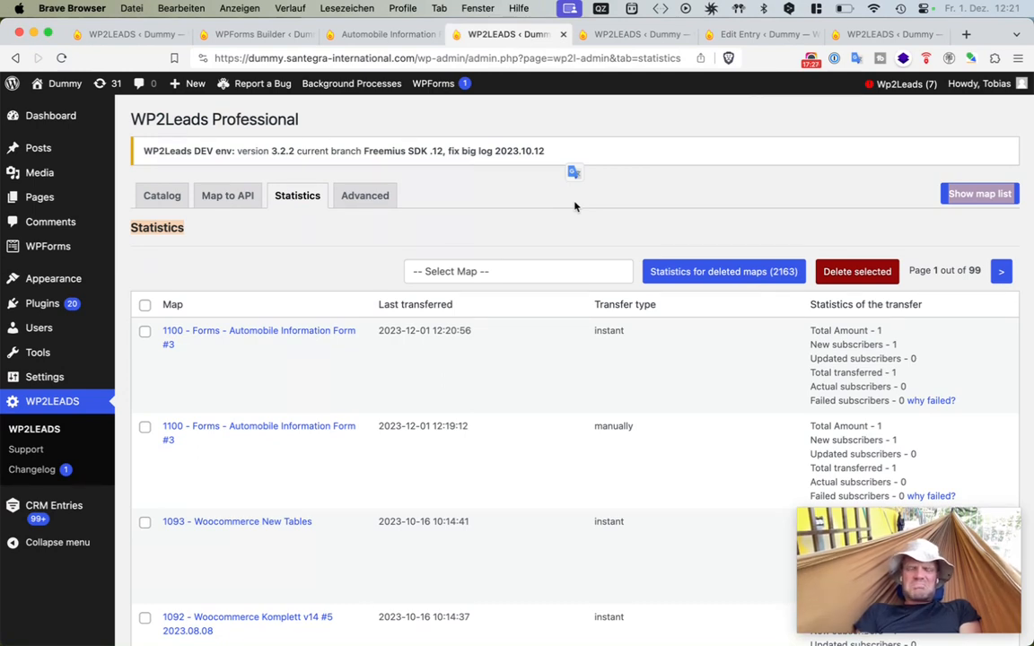
left_click(508, 241)
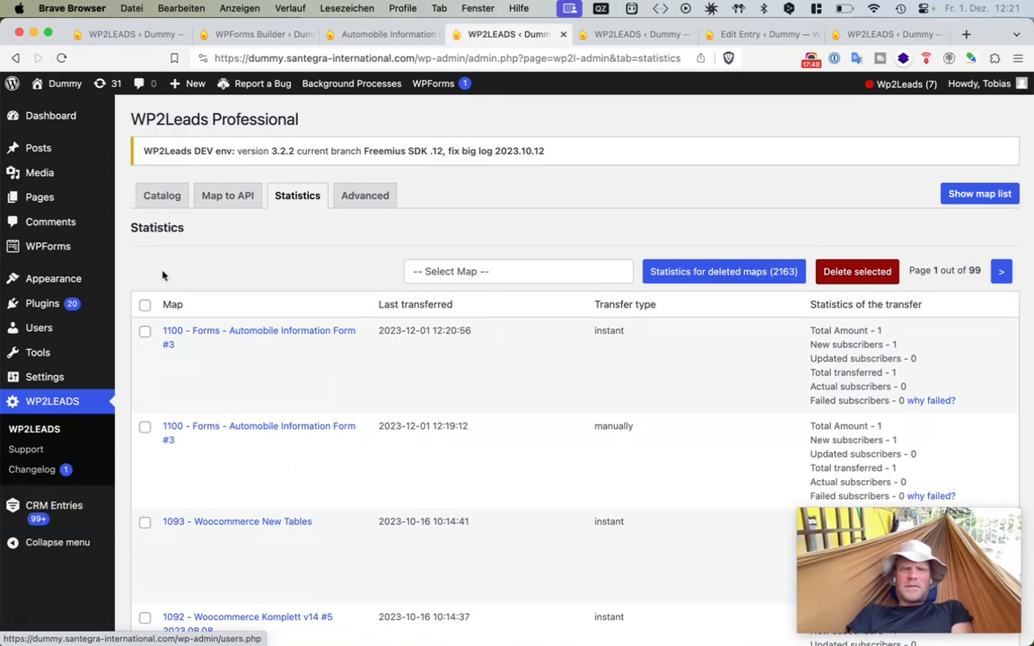
left_click_drag(162, 260, 147, 127)
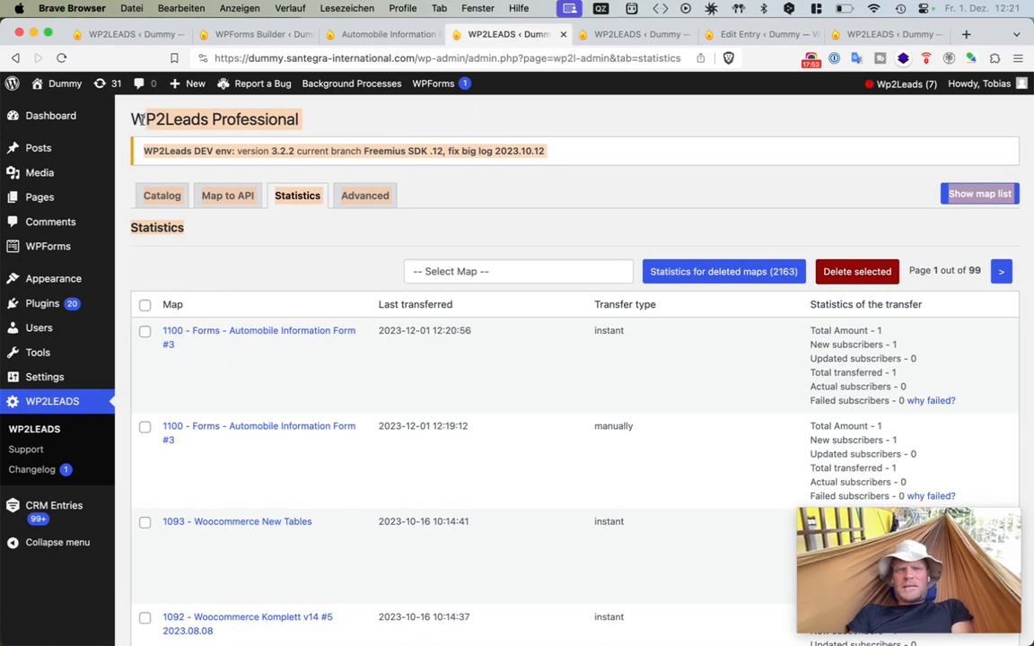
left_click(133, 119)
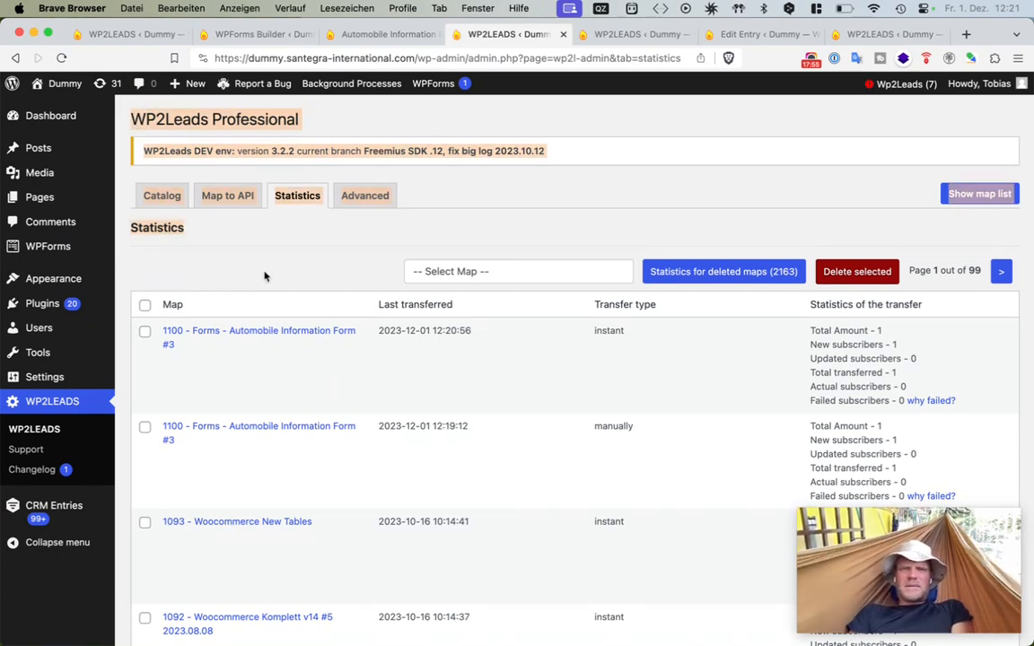